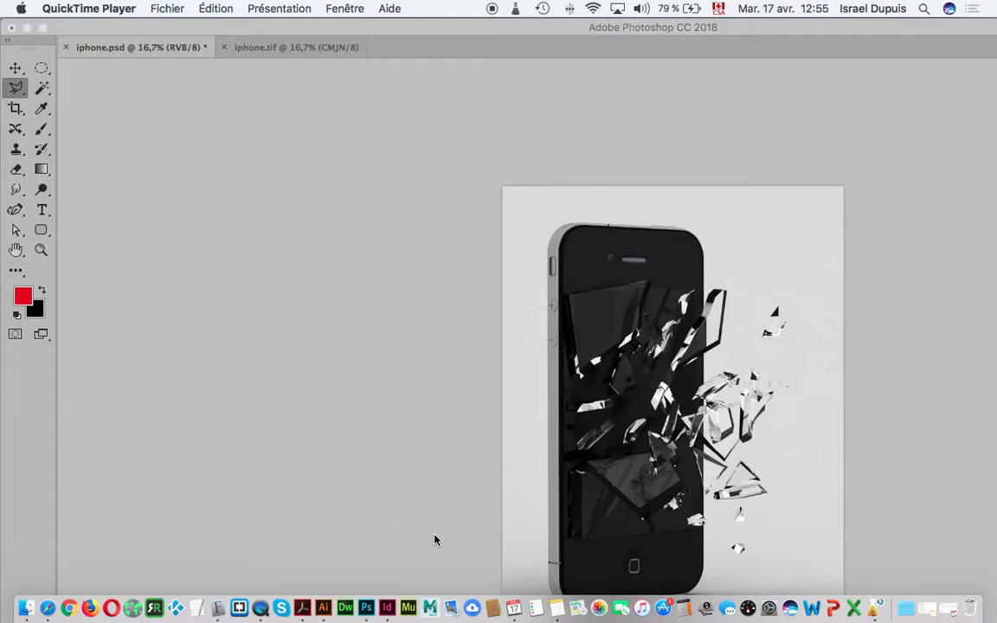
- Switch to InDesign and keep sRGB IEC61966-2.1 as the RGB working space in its colour settings
click(388, 609)
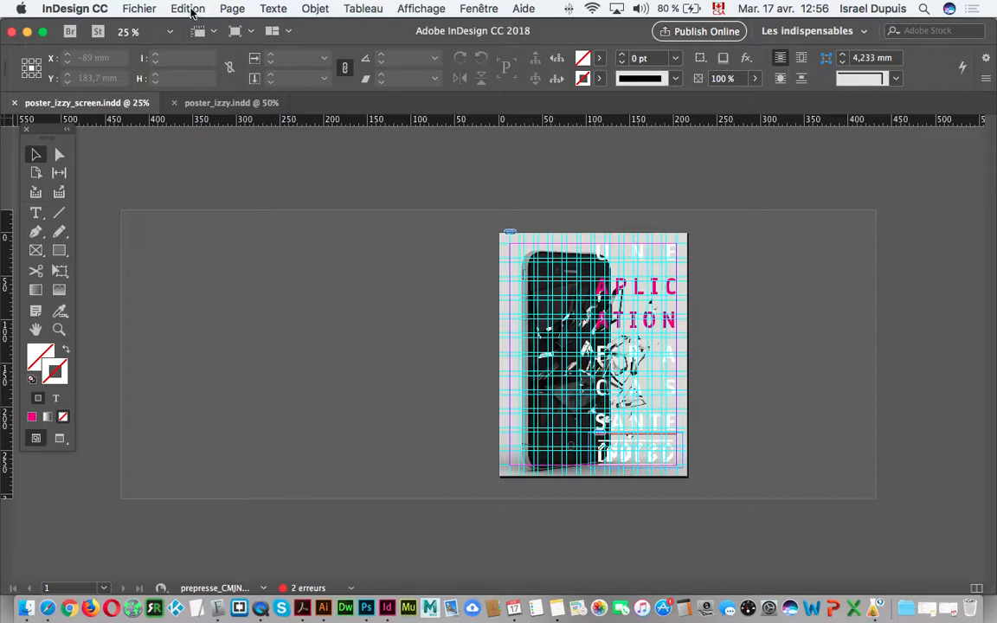
click(189, 9)
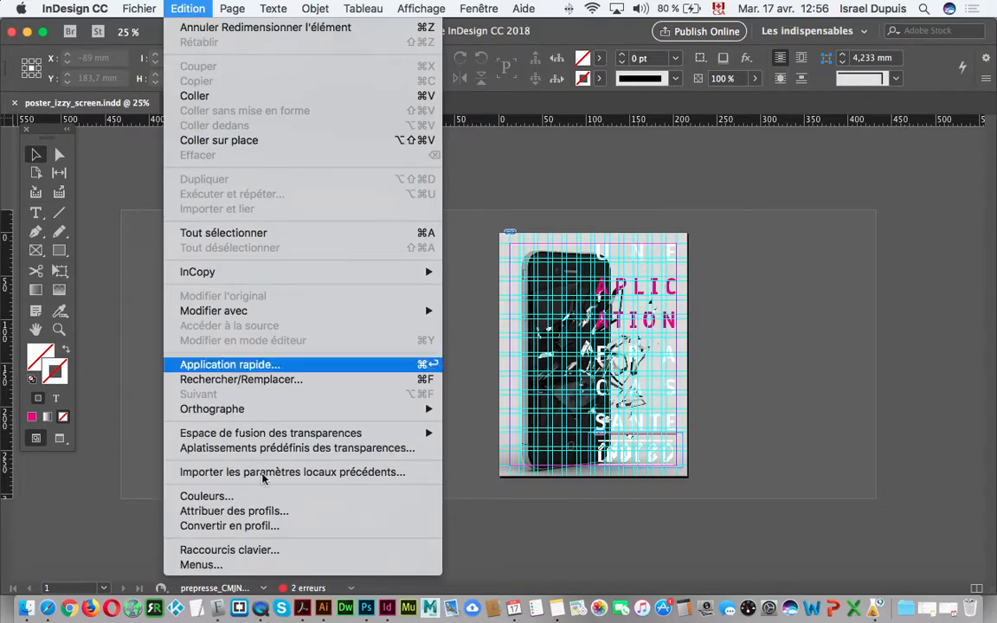
click(267, 510)
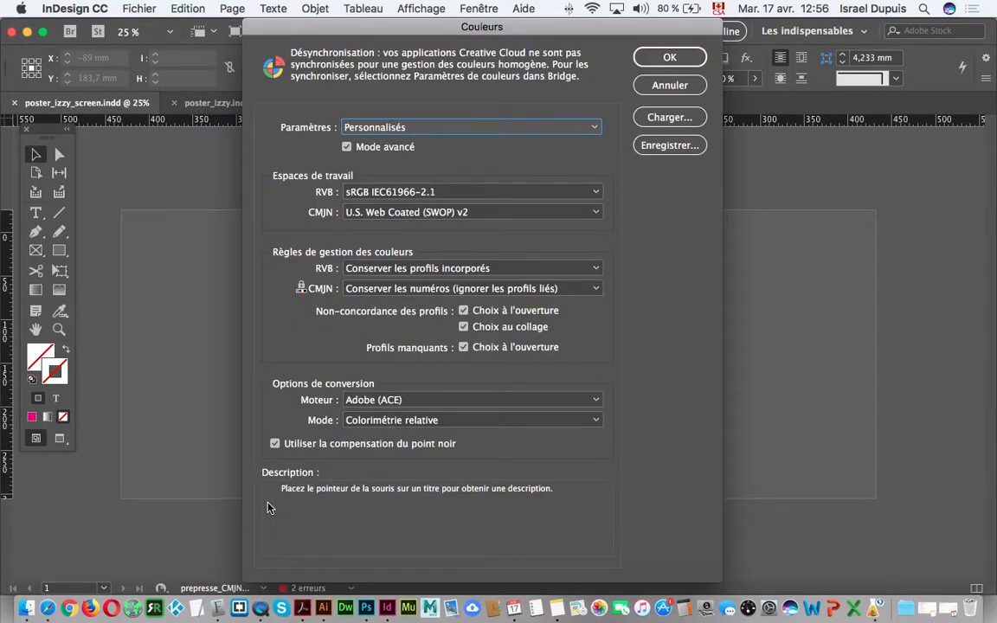
click(364, 192)
click(365, 196)
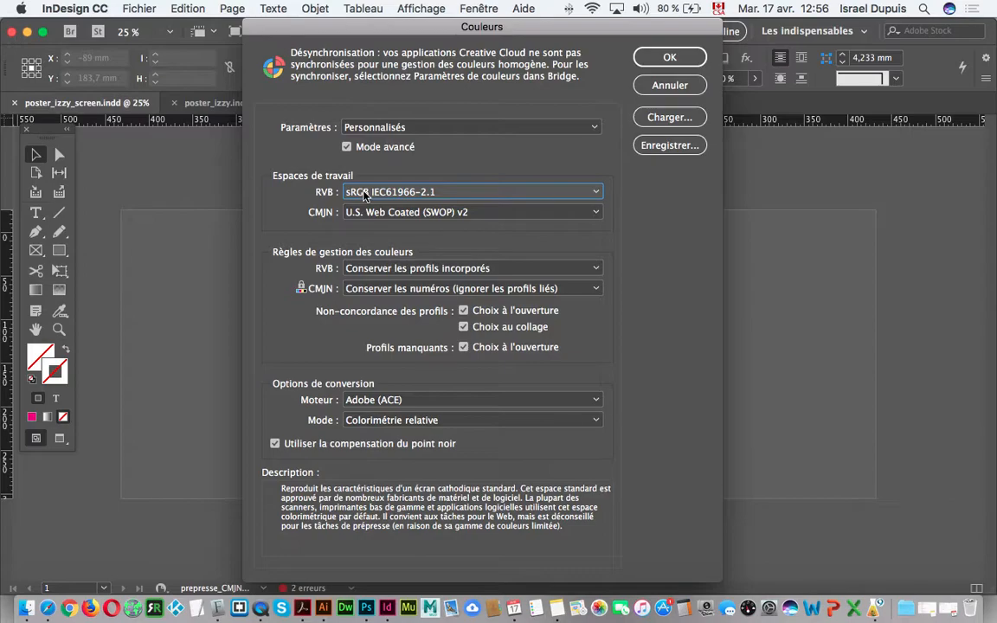
click(363, 196)
click(363, 196)
- Choose U.S. Web Coated (SWOP) v2 as the CMYK working space and apply the colour settings
click(357, 214)
click(357, 213)
click(357, 214)
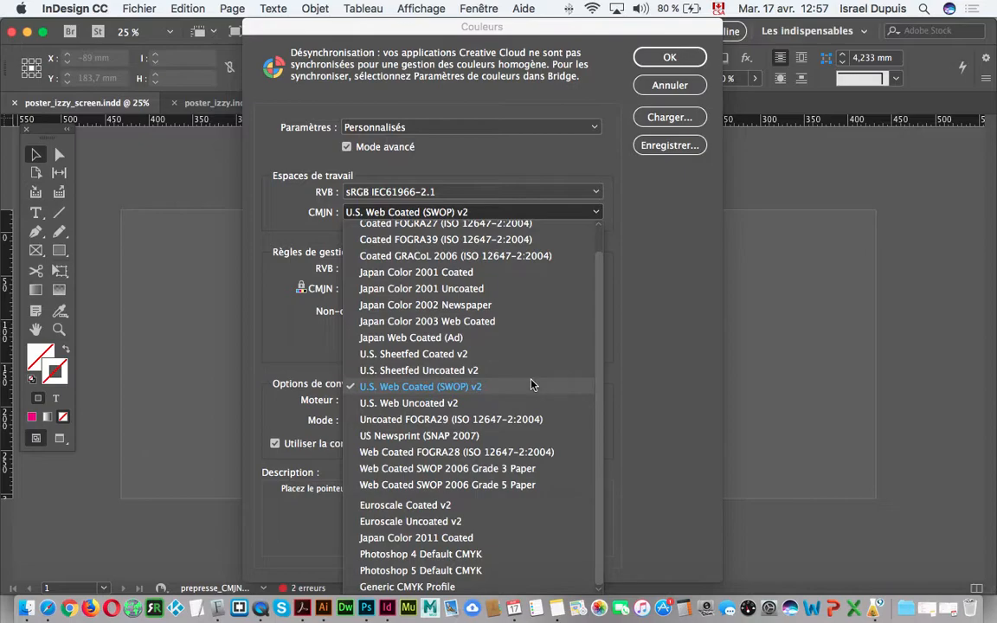
click(432, 386)
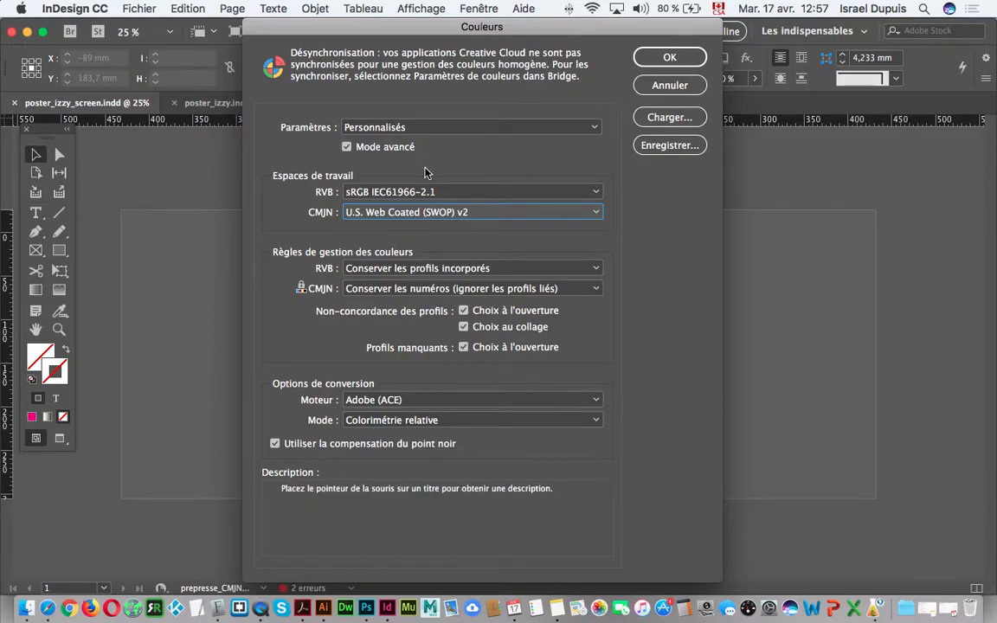
click(656, 58)
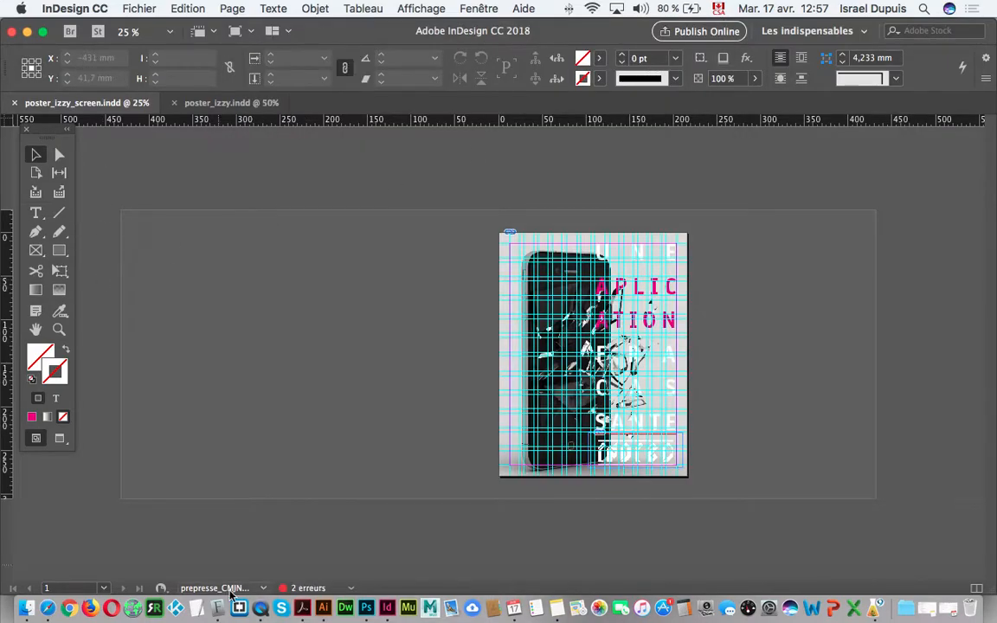
- Switch to Photoshop and check the RGB and CMYK working spaces in its colour settings
click(366, 608)
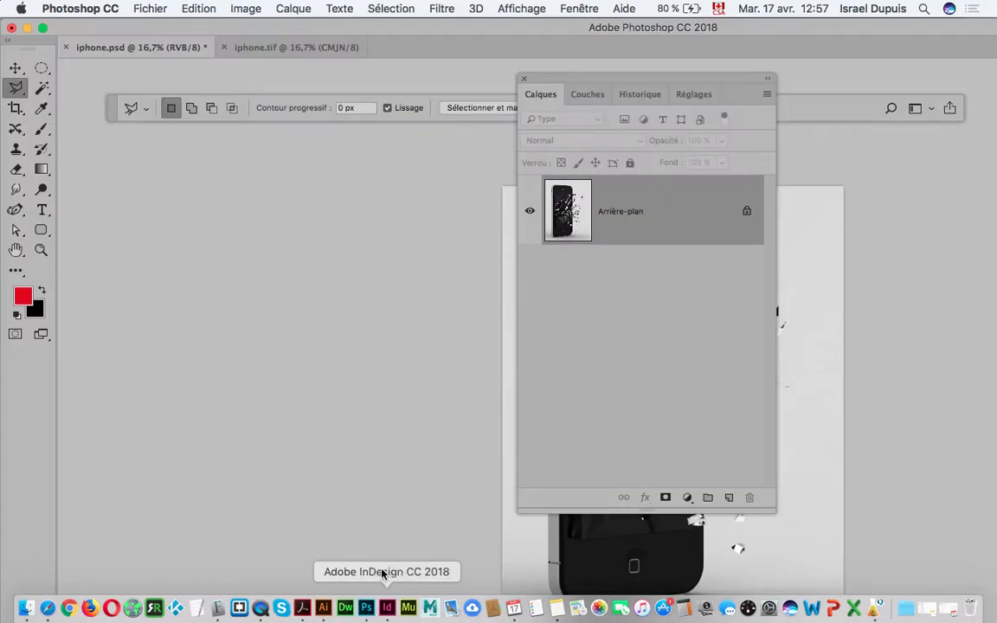
click(144, 7)
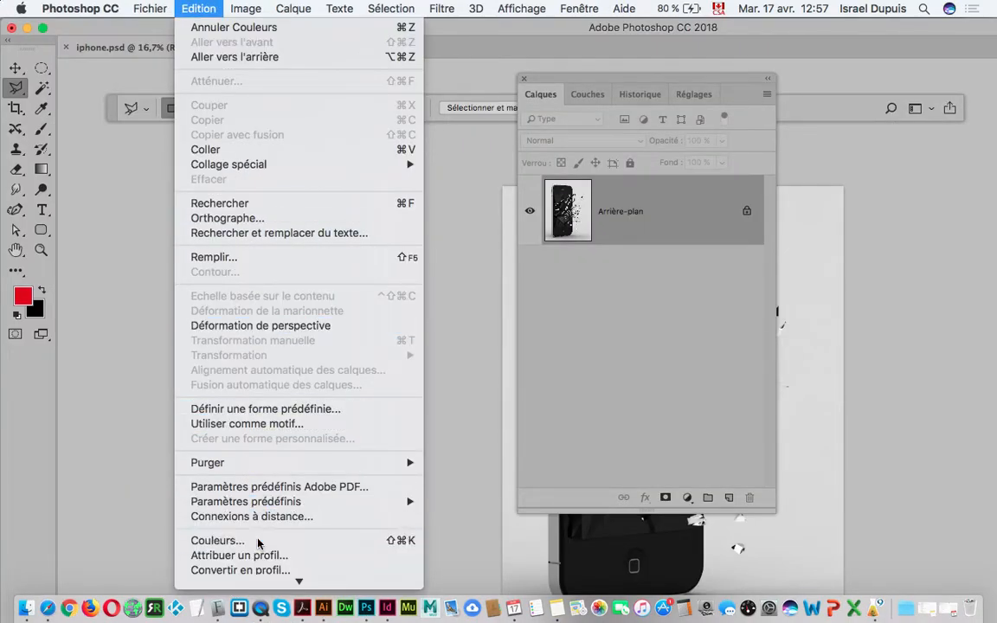
click(257, 541)
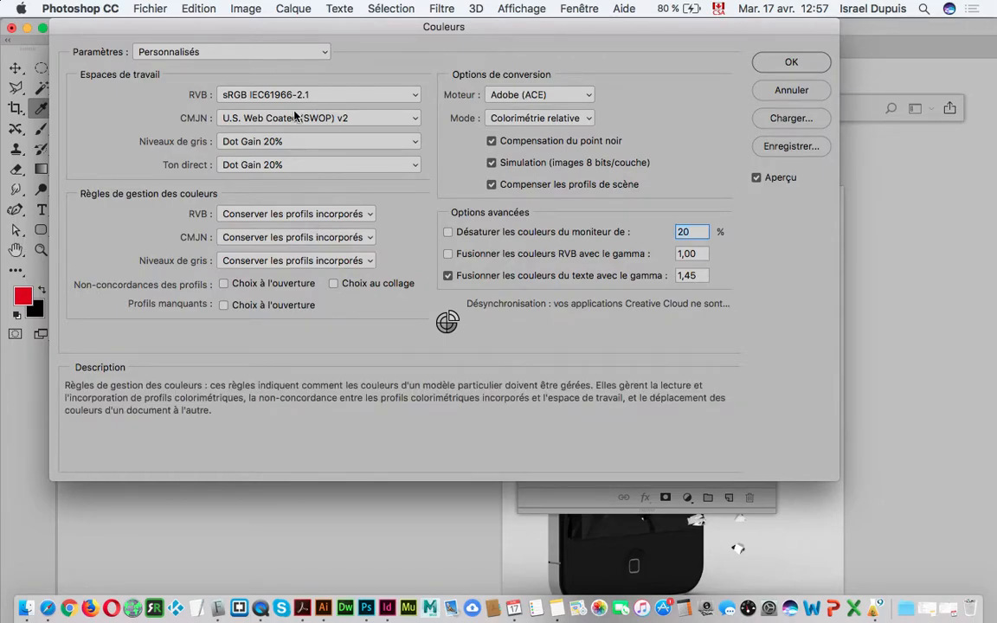
mouse_move(254, 97)
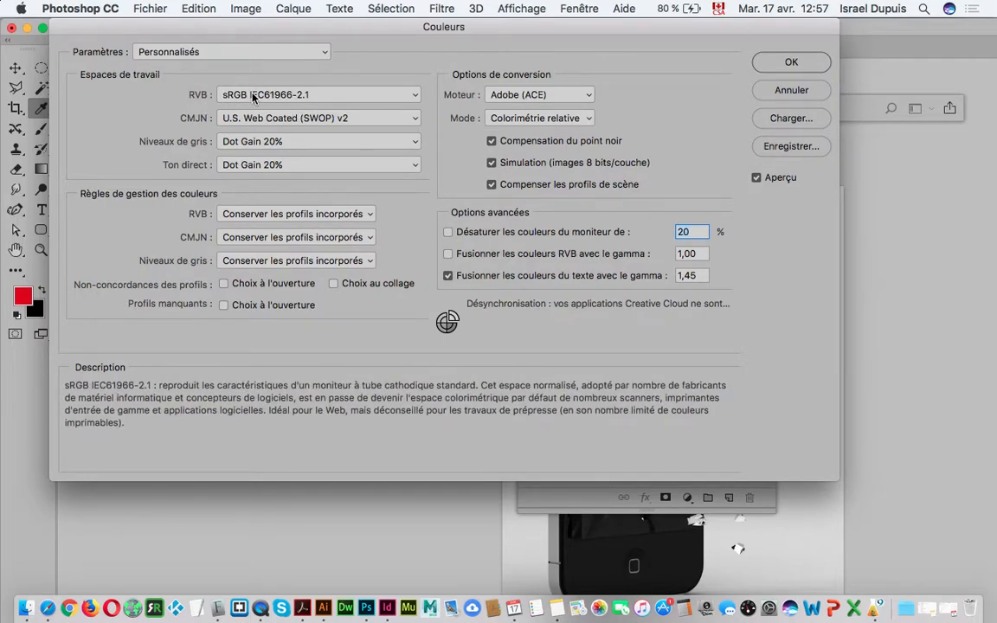
click(789, 64)
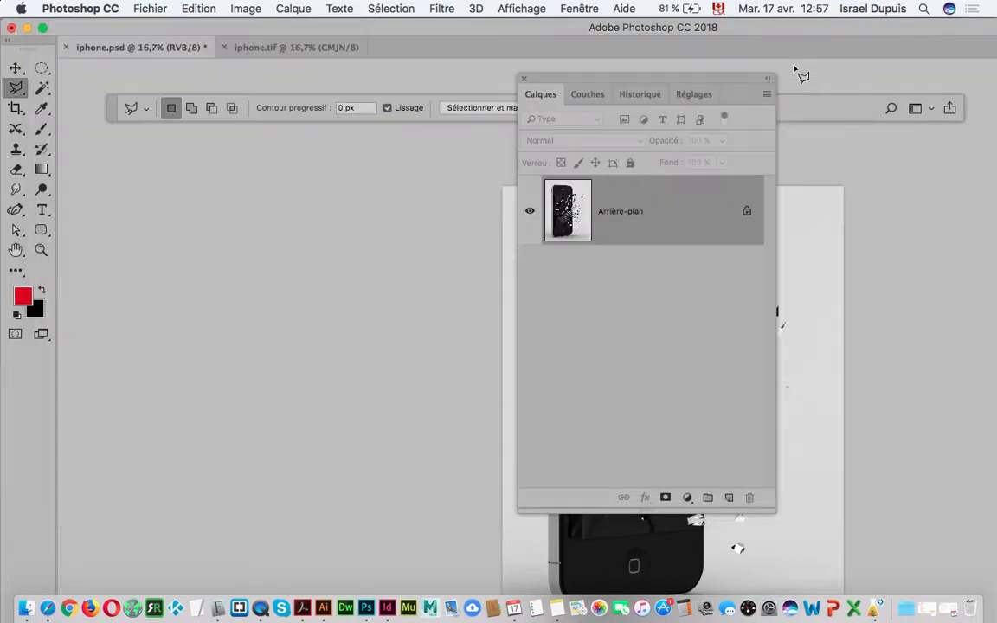
- Switch to Illustrator and check the RGB and CMYK working spaces in its colour settings
click(320, 610)
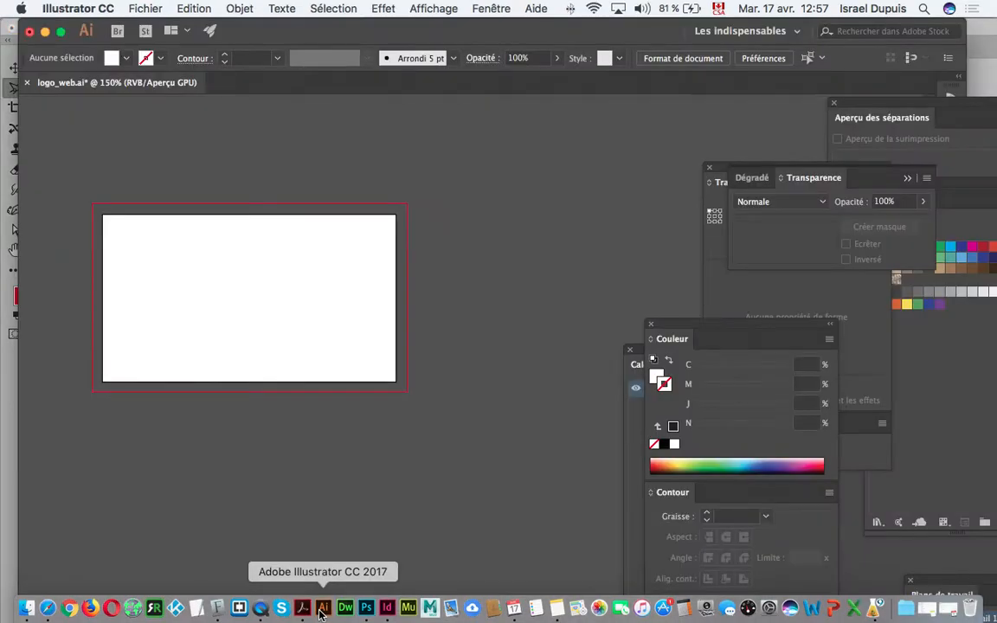
click(197, 9)
click(277, 443)
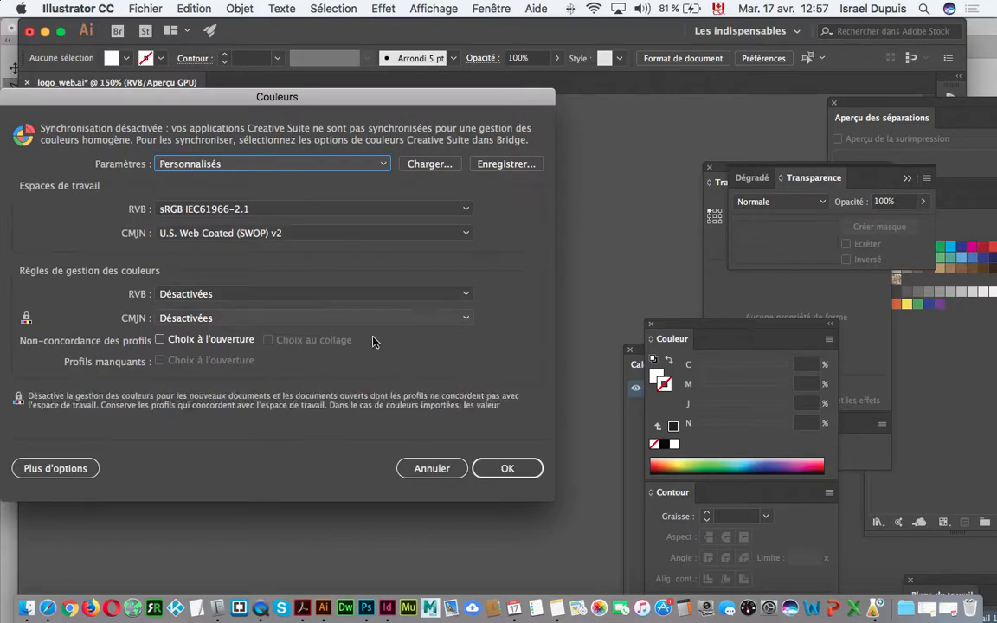
click(500, 471)
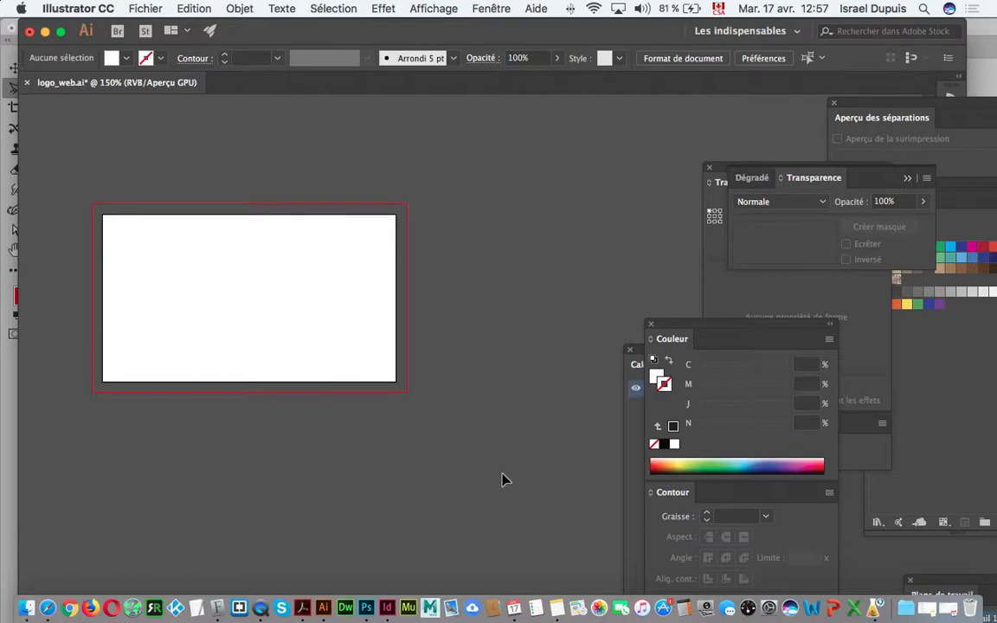
- Return to Photoshop and flatten all layers of iphone.psd into a single background
click(389, 608)
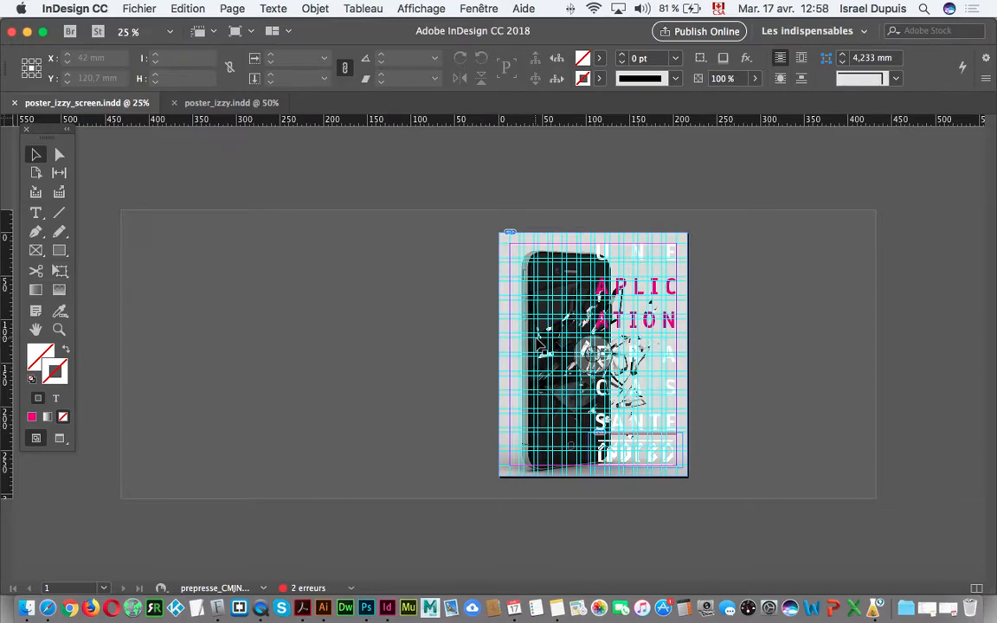
click(366, 608)
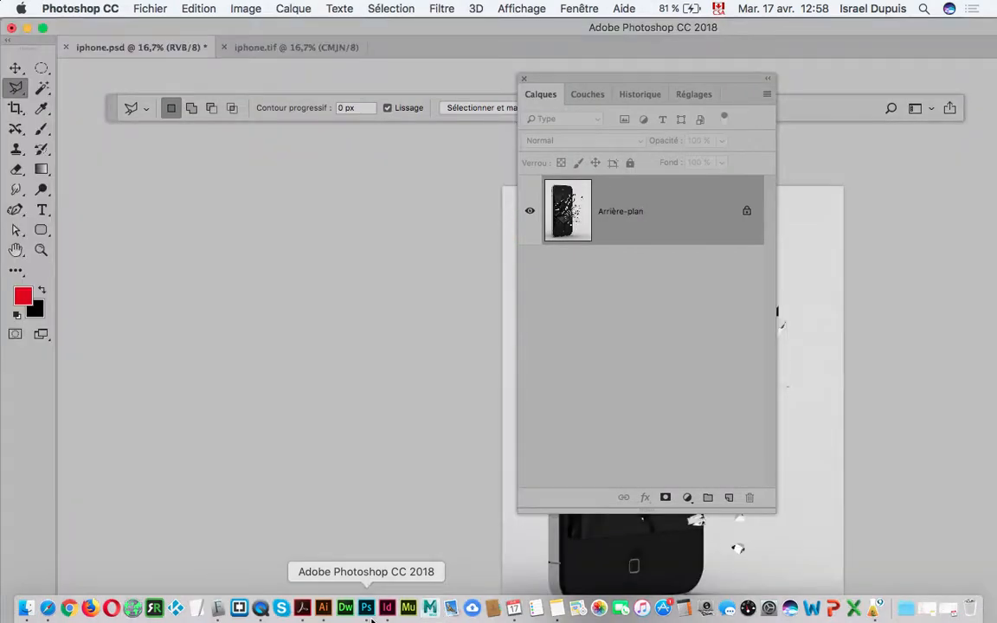
drag(601, 80, 762, 100)
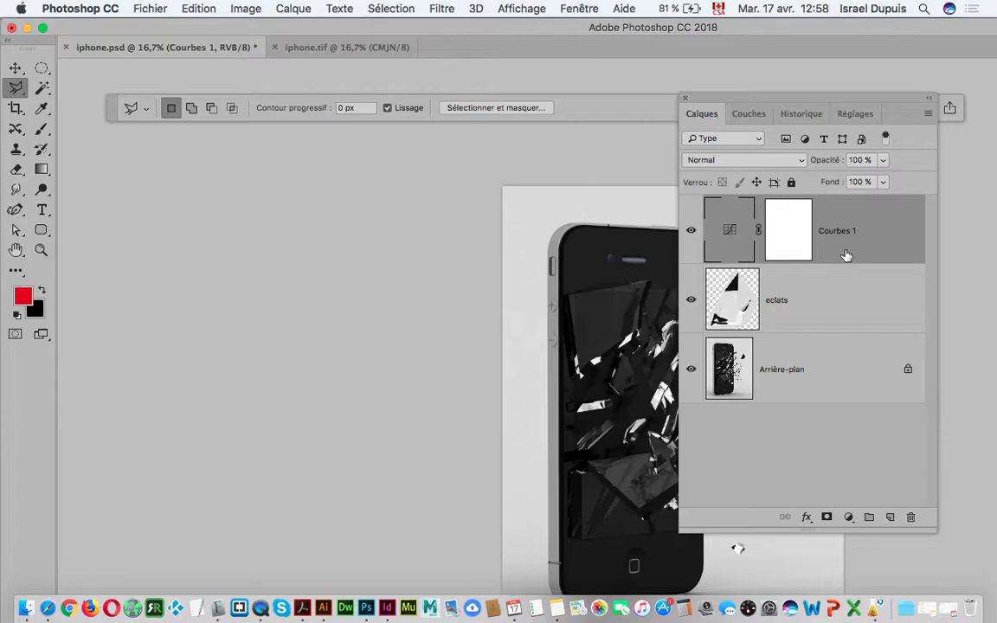
click(927, 113)
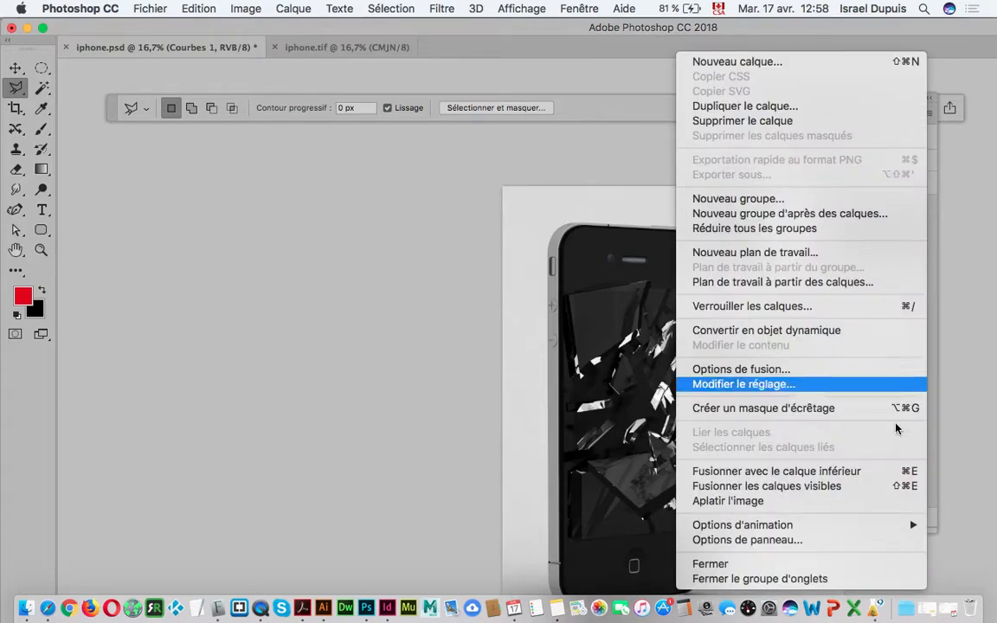
click(872, 501)
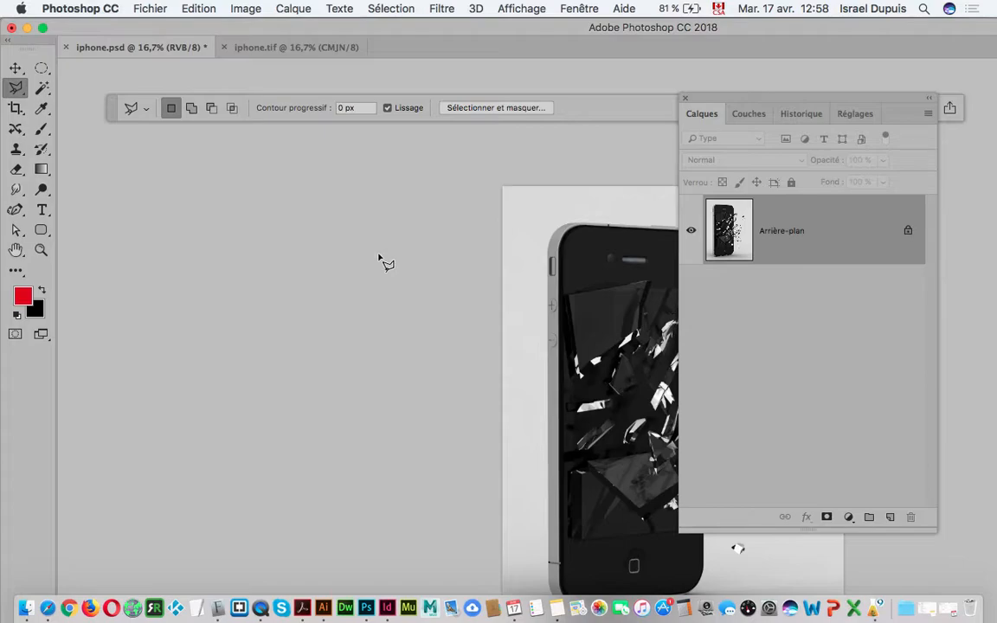
- Keep the flattened phone image in RGB colour mode (Couleurs RVB)
click(244, 9)
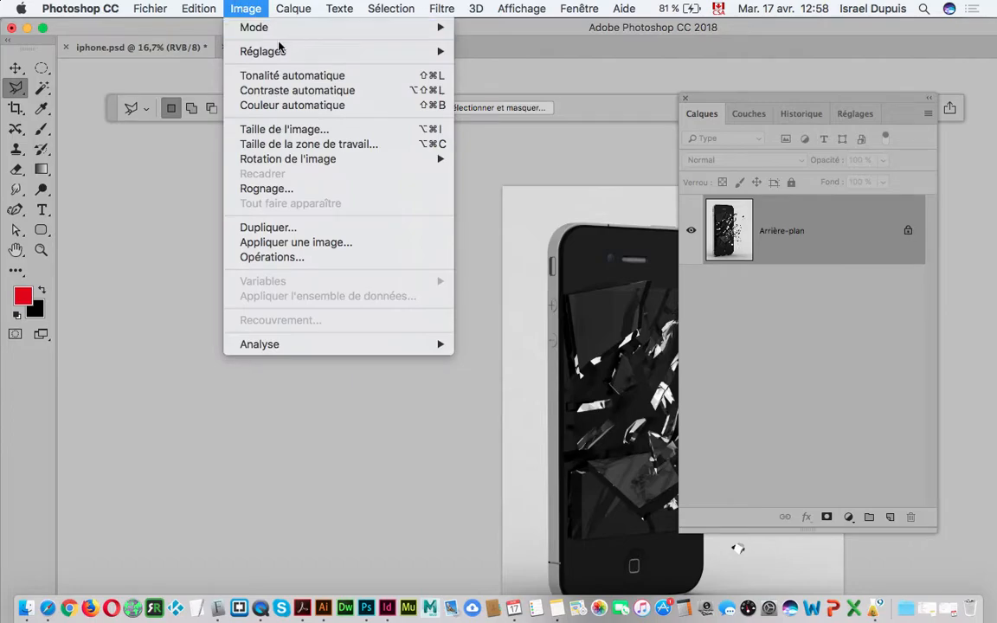
mouse_move(278, 32)
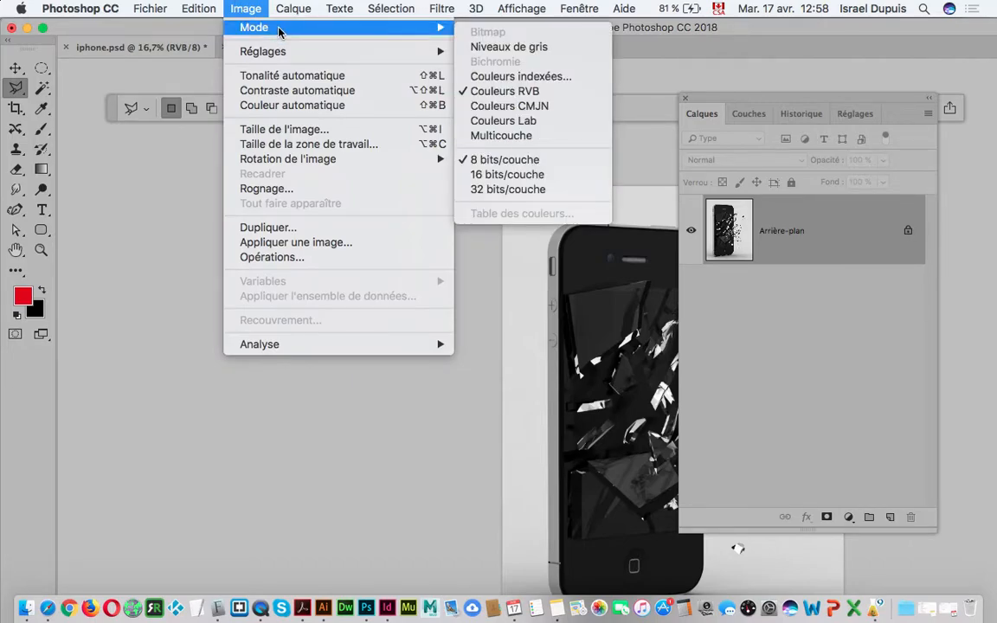
click(580, 92)
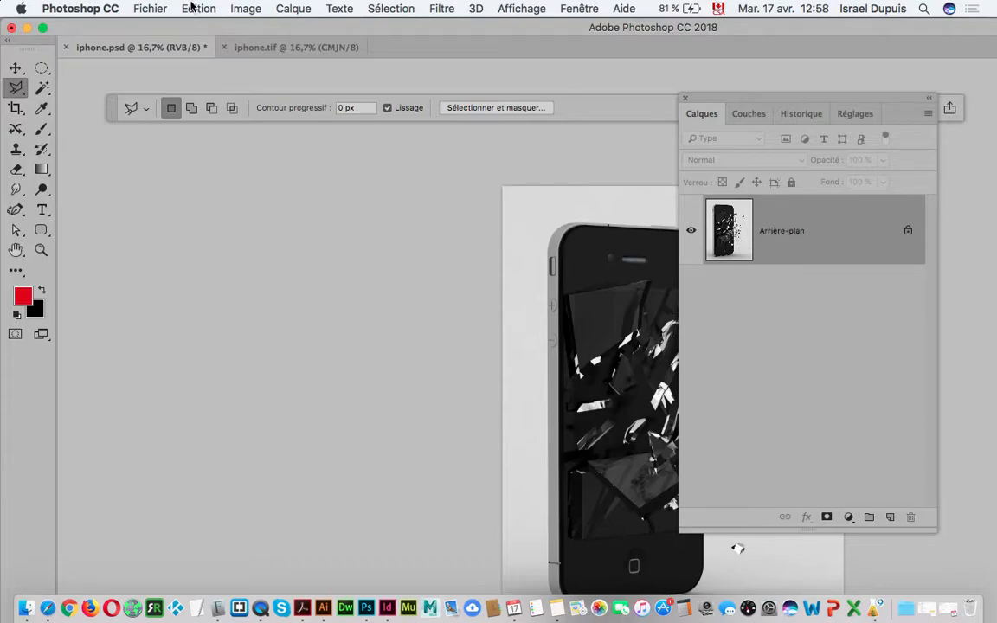
- Save the flattened image as iphone.png in the Links folder in PNG format, replacing the existing file and using the large-file, fastest-saving option
click(150, 10)
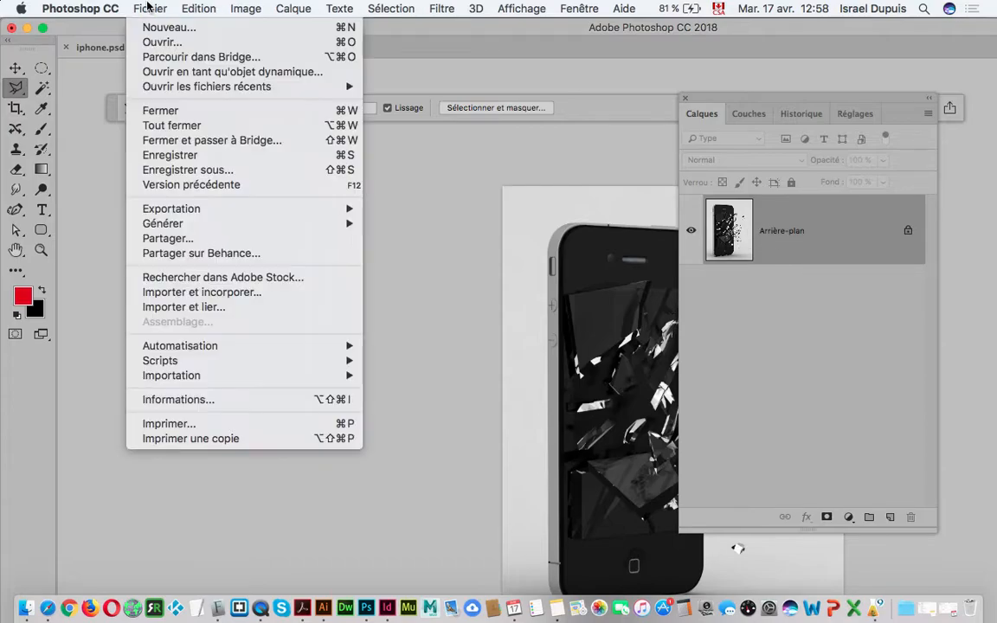
click(231, 171)
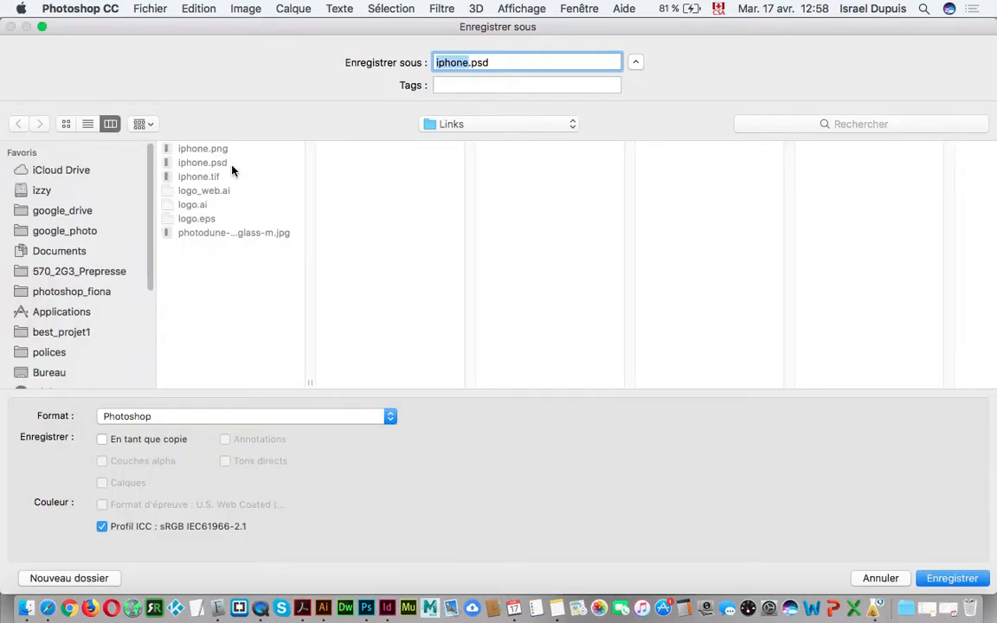
click(257, 419)
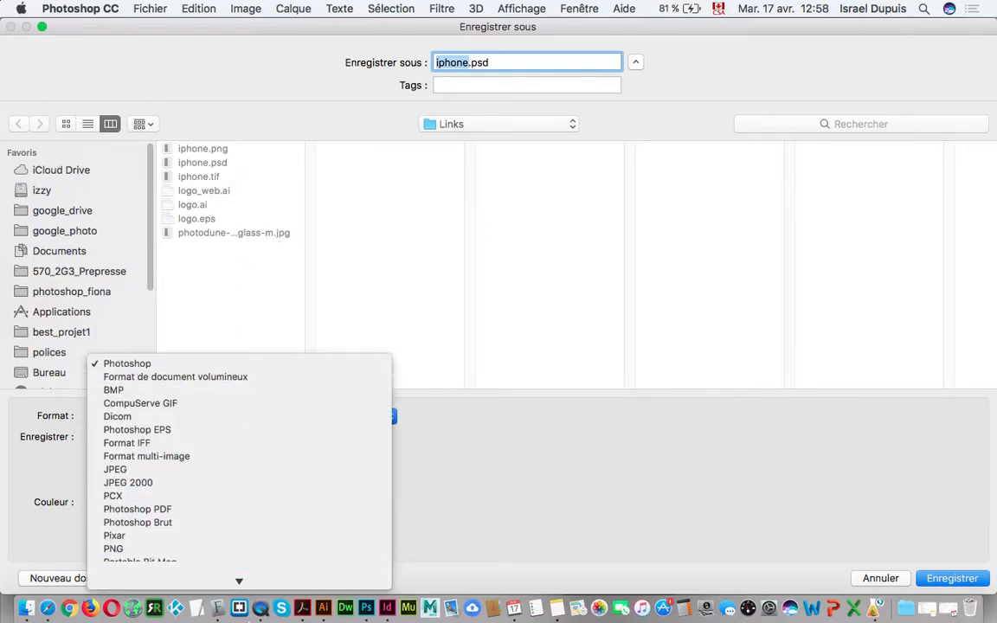
click(207, 486)
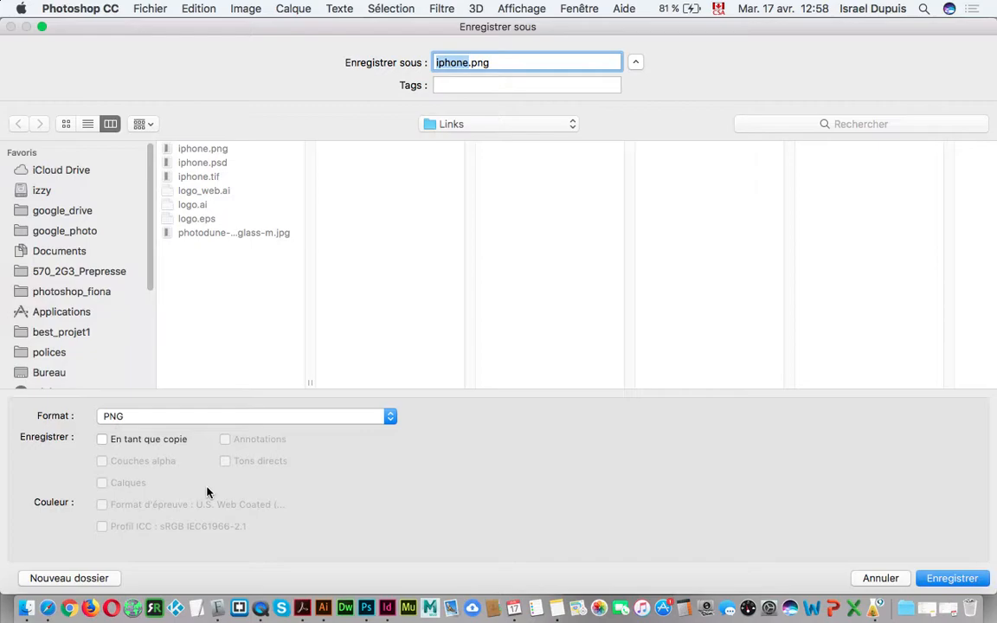
click(952, 578)
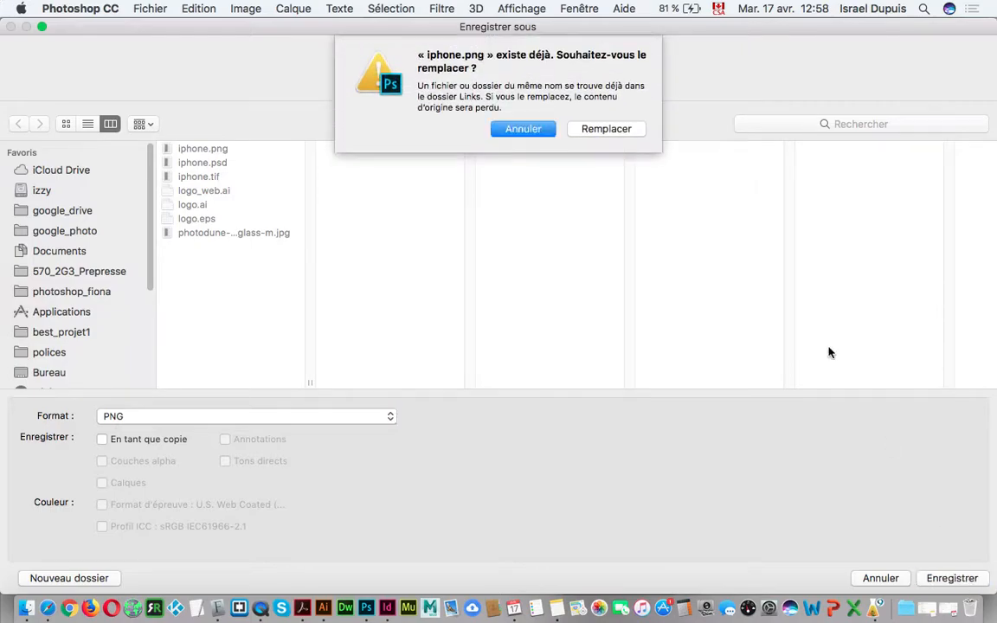
click(599, 137)
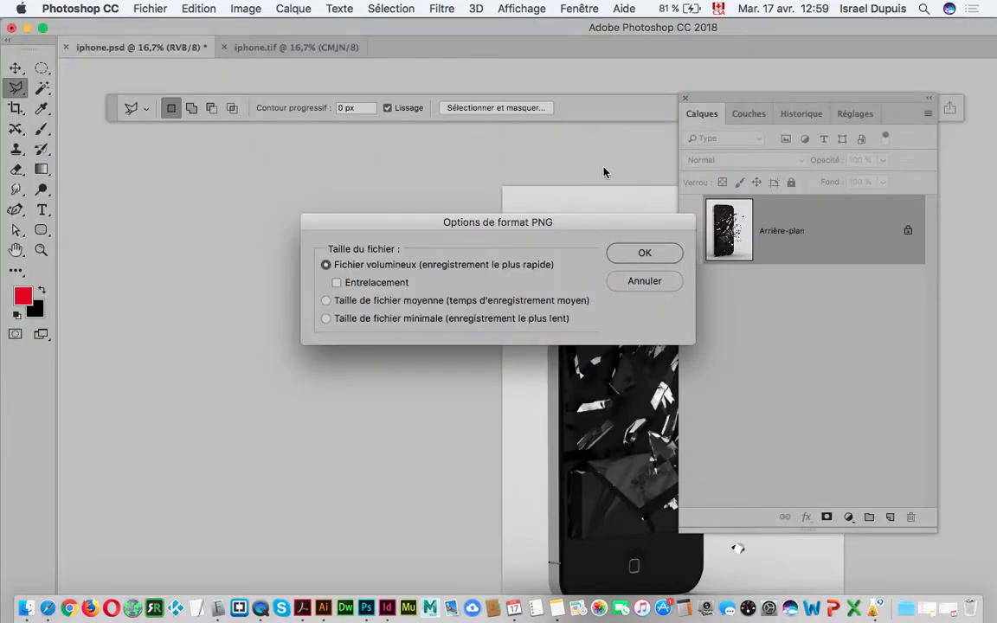
click(646, 255)
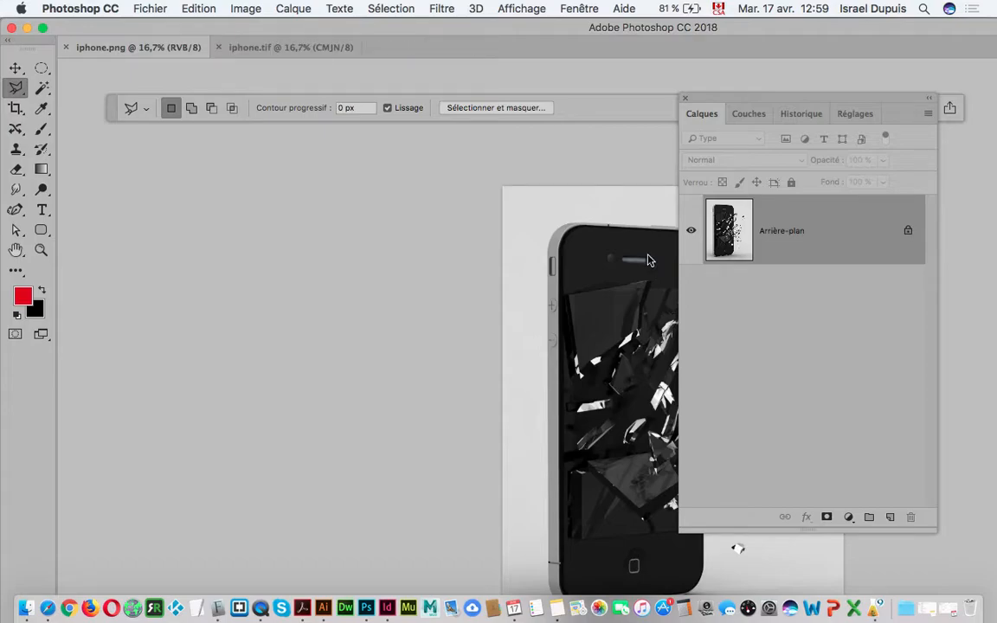
- Switch to Illustrator, display logo_web.ai in outline view and check the document's colour mode
click(323, 609)
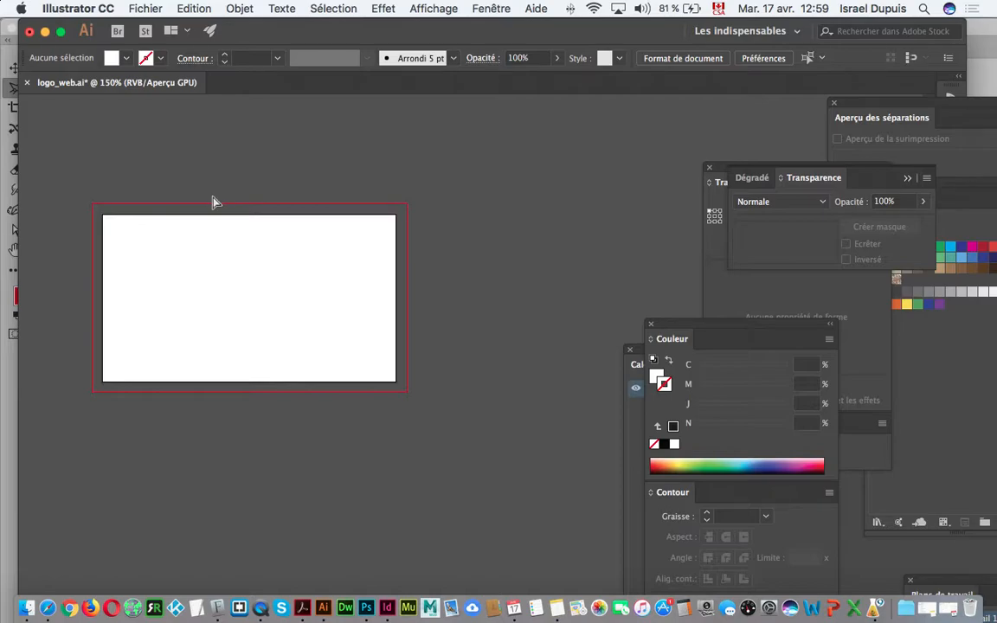
key(super+y)
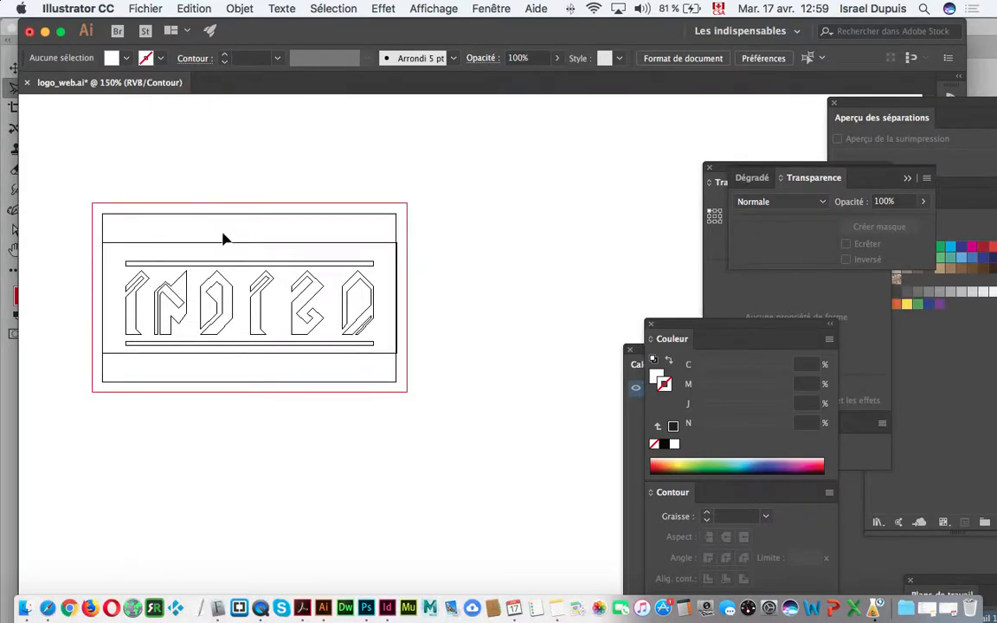
click(192, 7)
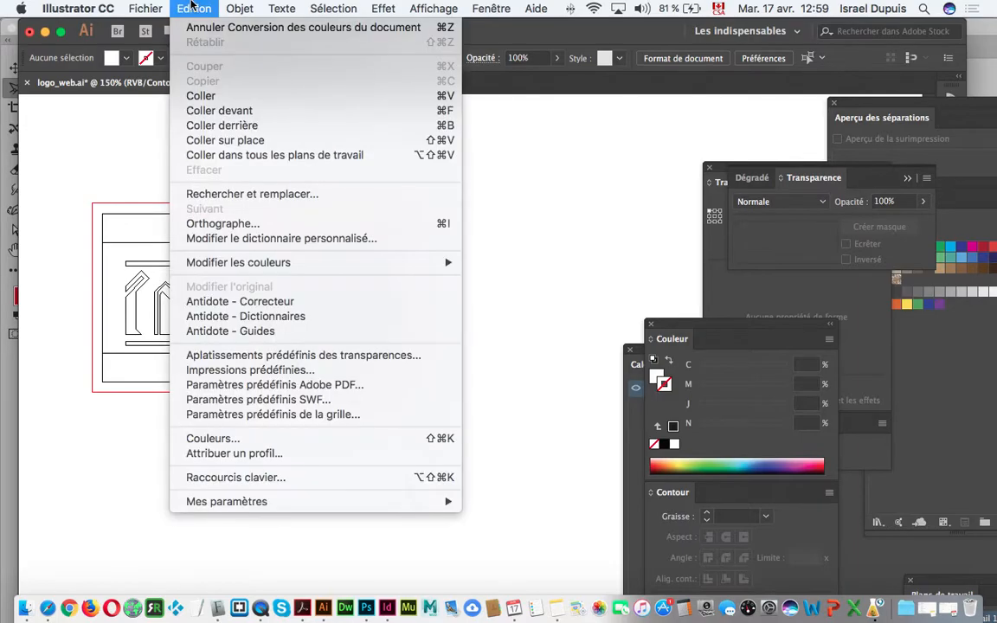
mouse_move(243, 8)
mouse_move(186, 10)
mouse_move(146, 9)
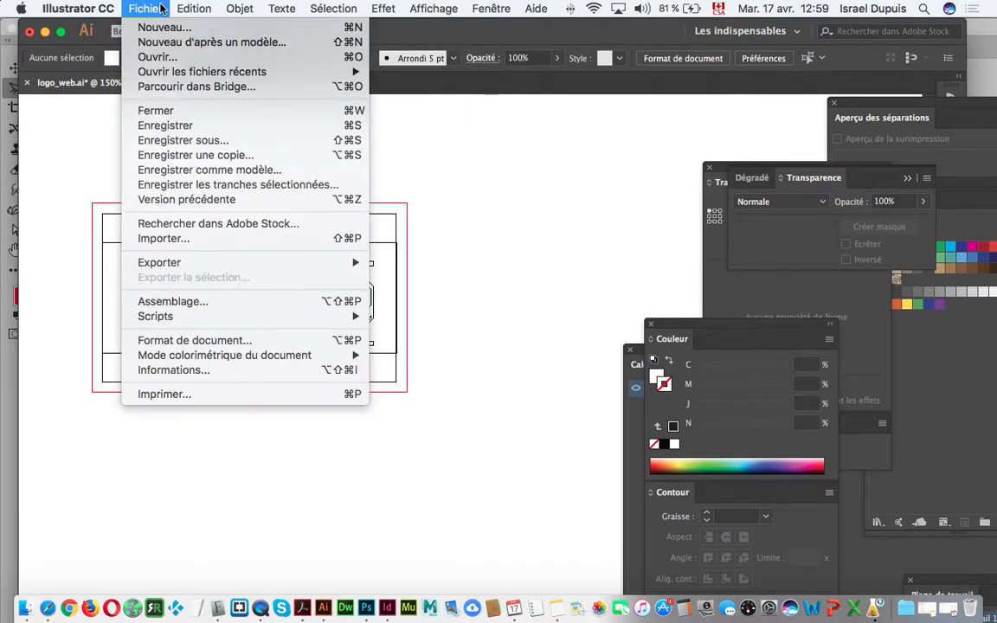
mouse_move(285, 355)
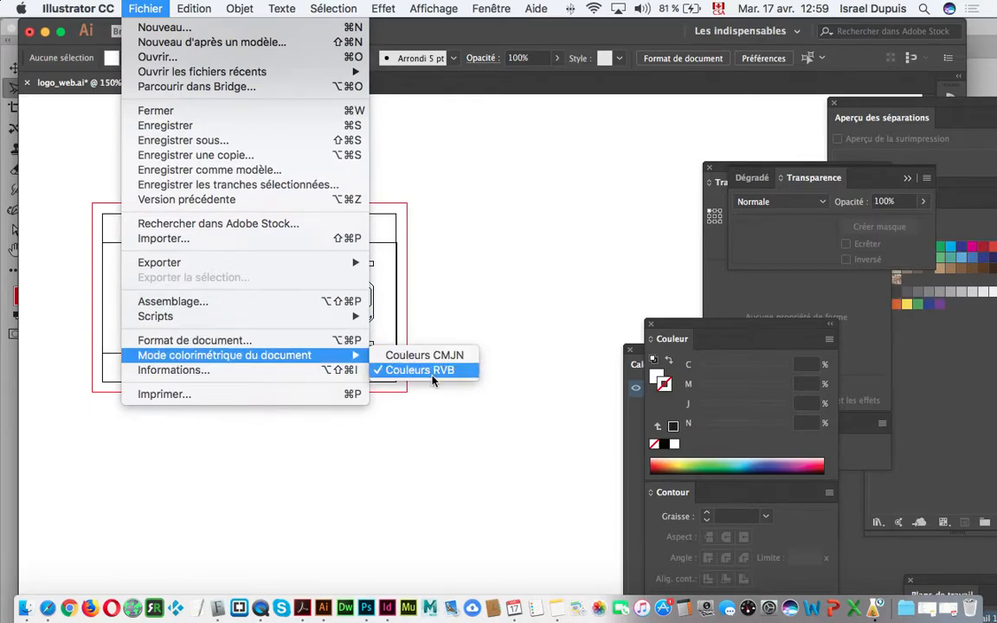
click(518, 334)
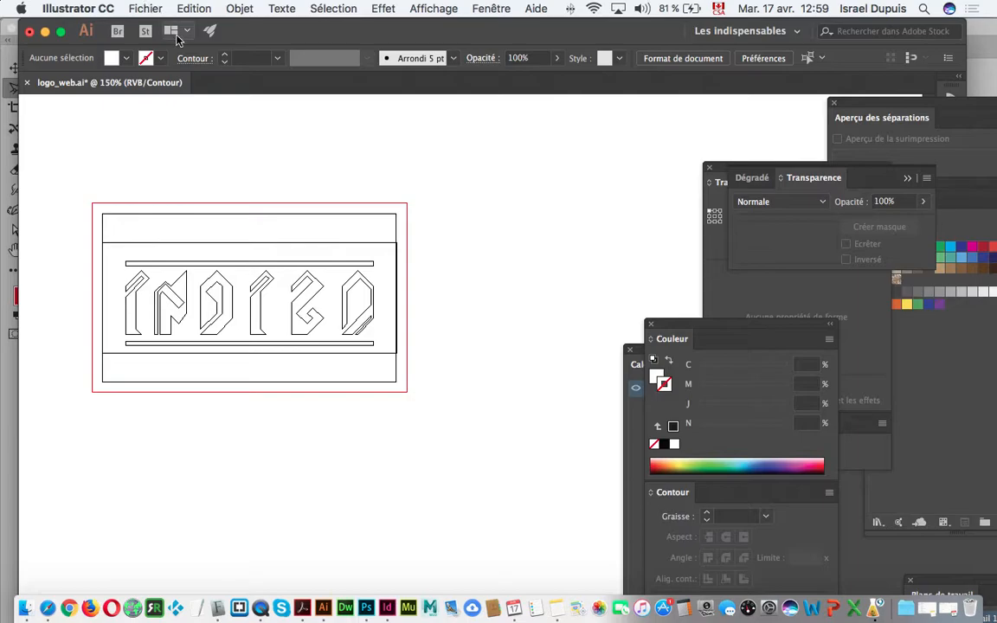
- Switch to InDesign and update the modified iphone.png link of the phone image in poster_izzy_screen.indd
click(388, 609)
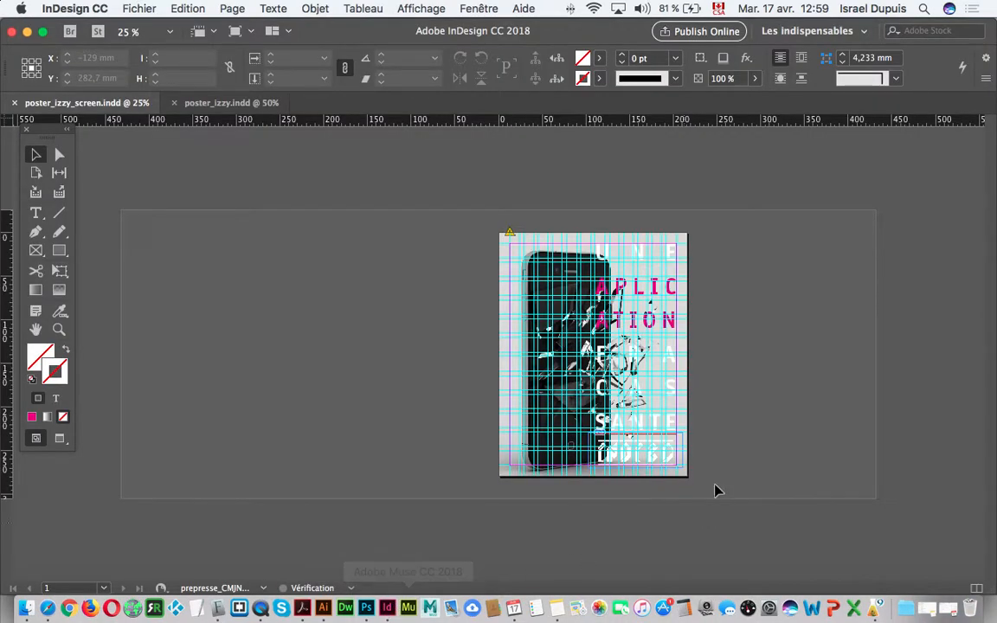
click(502, 248)
click(477, 8)
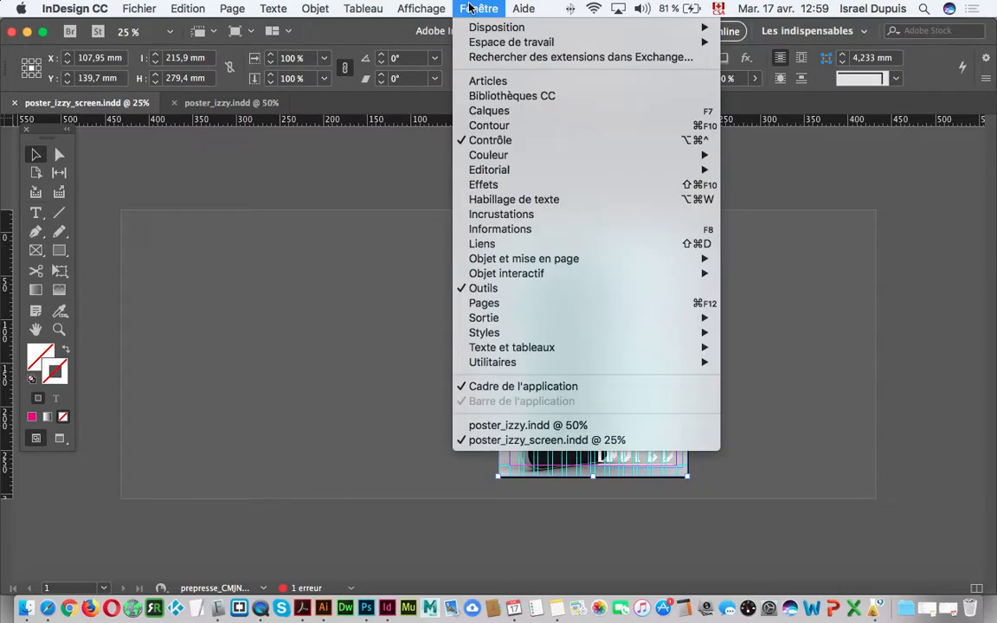
click(629, 244)
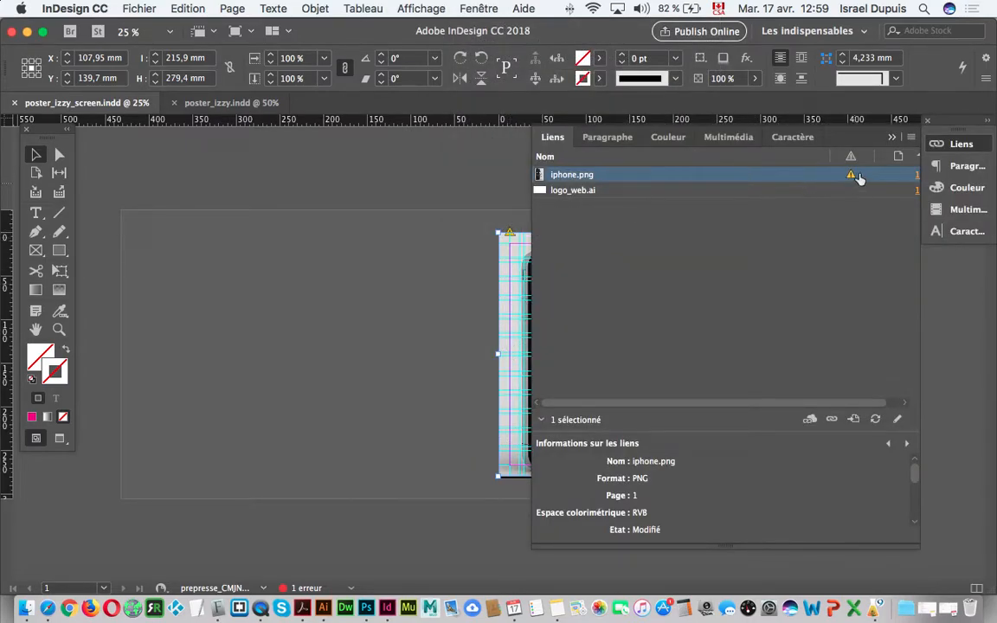
mouse_move(853, 176)
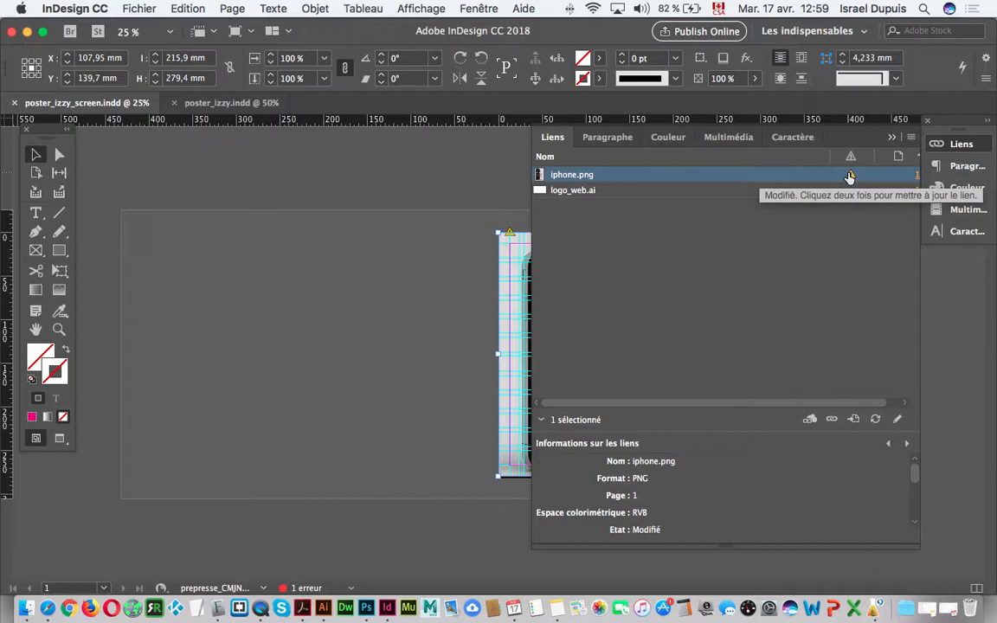
double_click(849, 177)
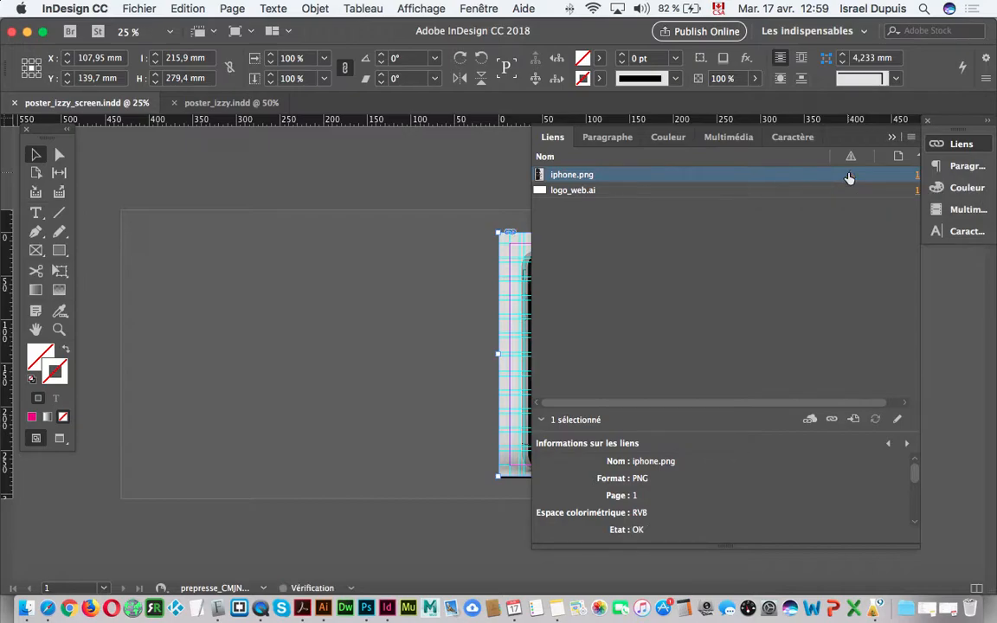
right_click(850, 178)
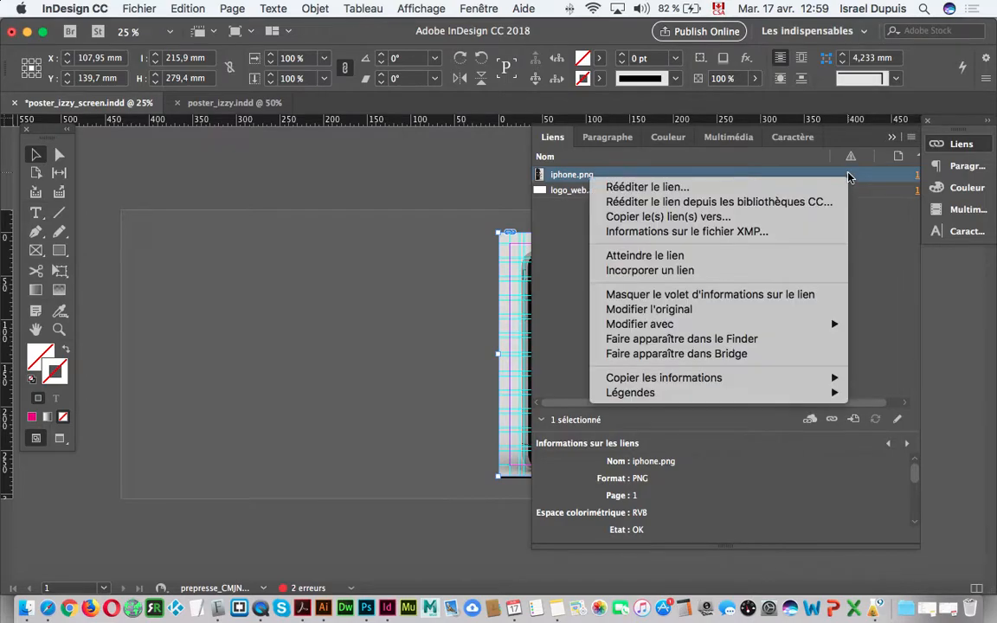
click(844, 187)
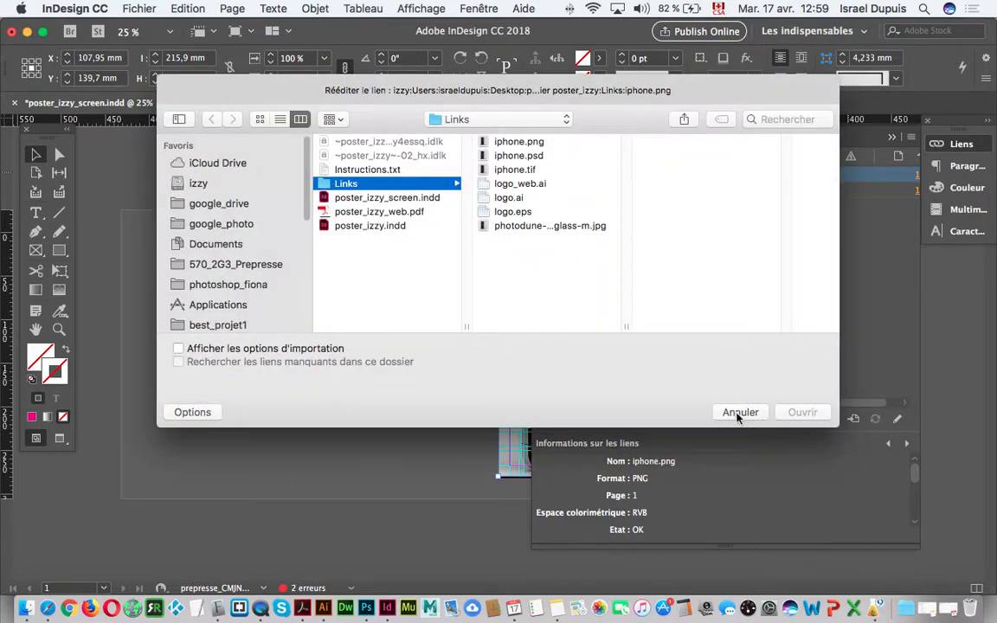
click(740, 413)
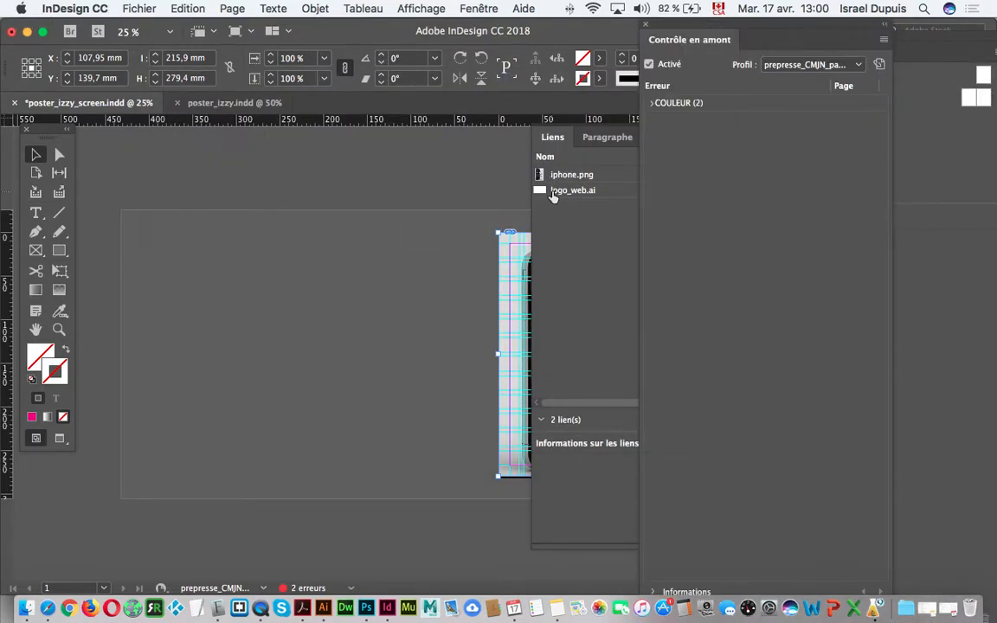
- Start exporting the poster as poster_izzy_web.pdf in the production_de_pdf_video folder, using the Adobe PDF (interactif) format
key(Tab)
click(140, 9)
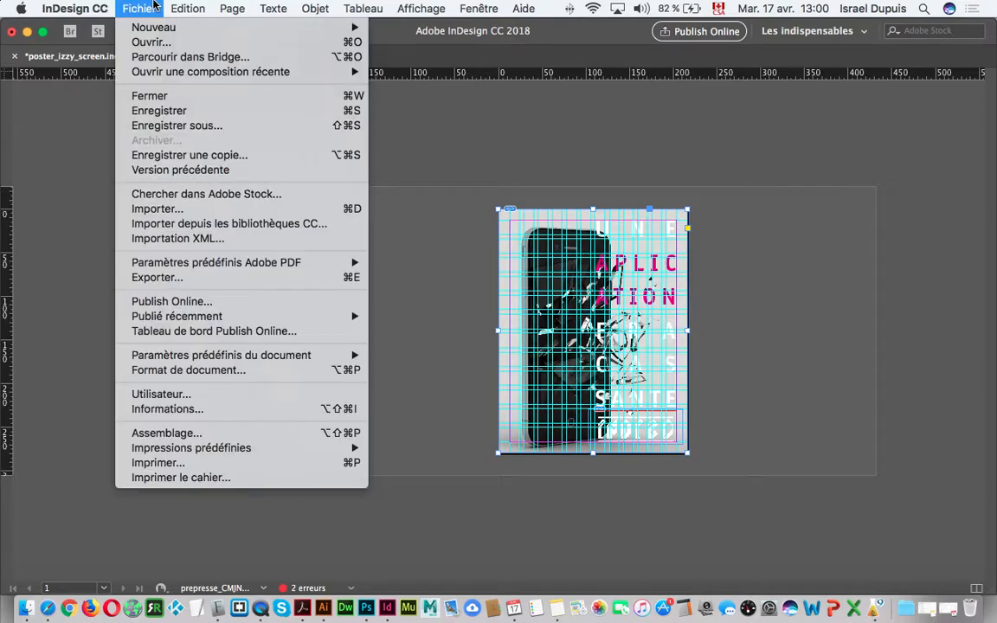
click(203, 277)
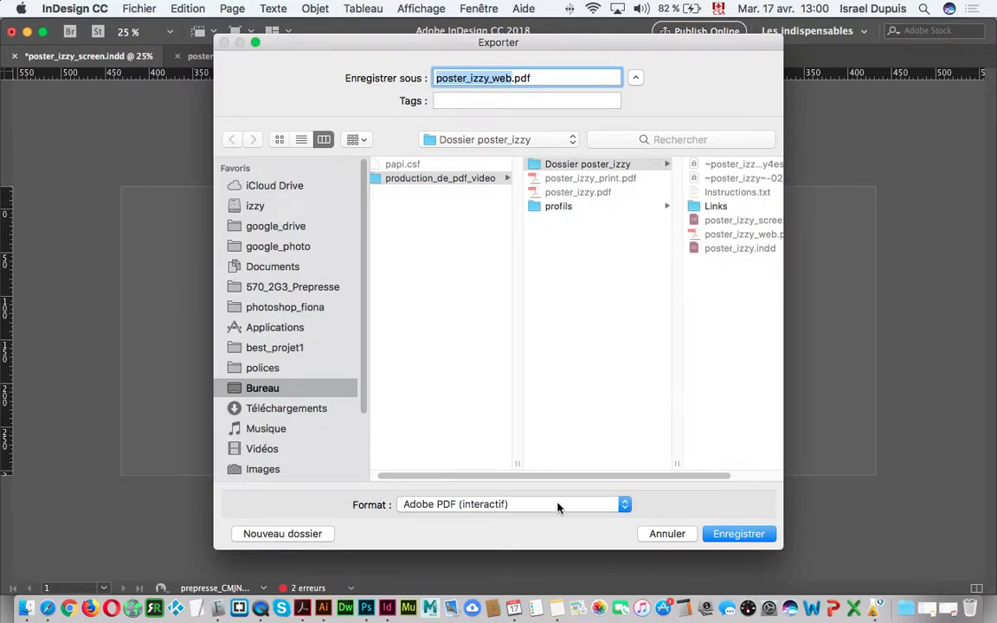
click(557, 505)
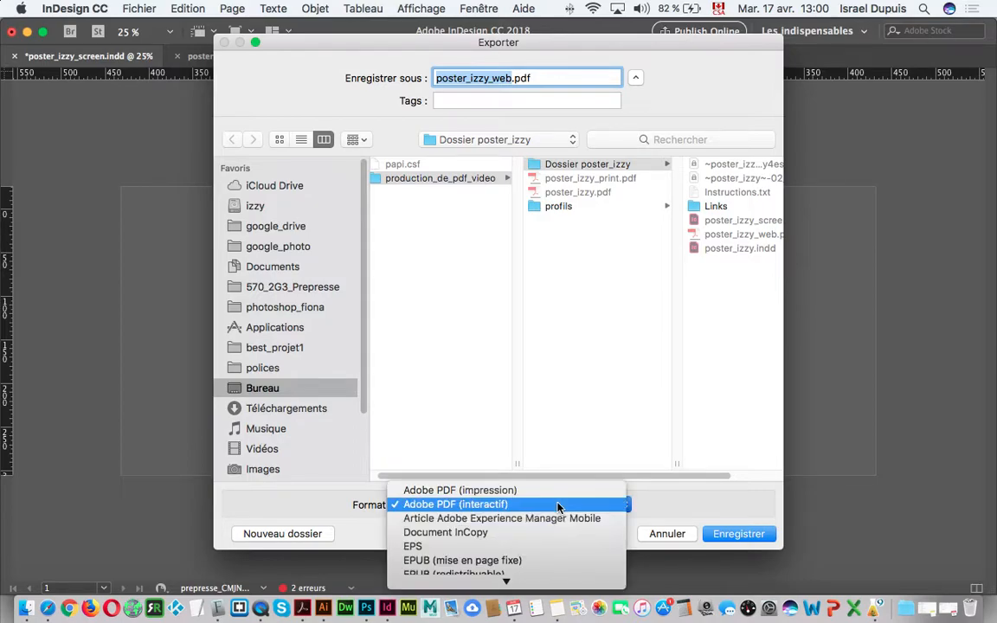
click(557, 506)
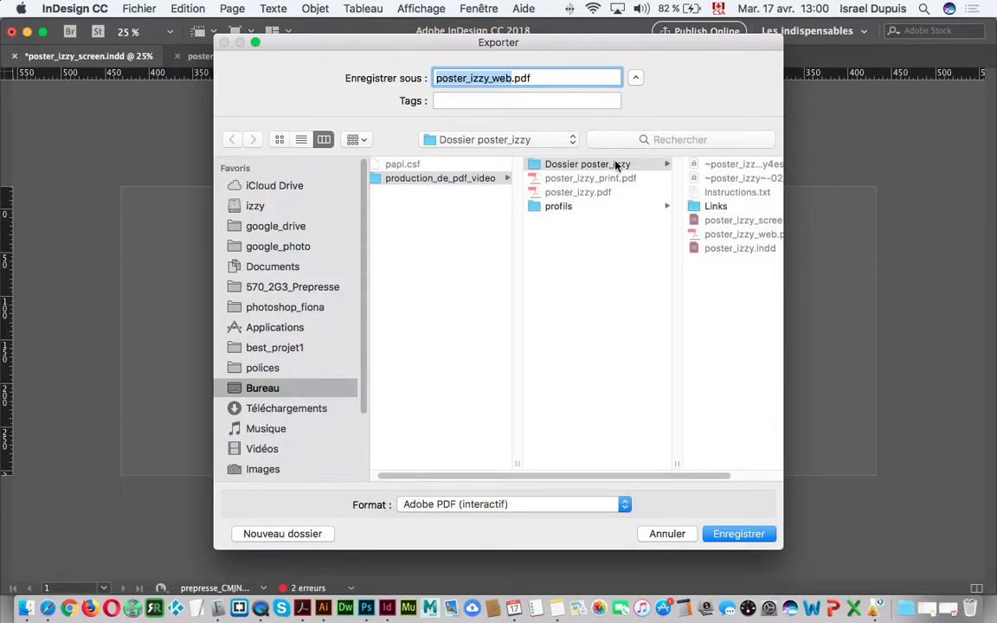
click(606, 163)
click(429, 179)
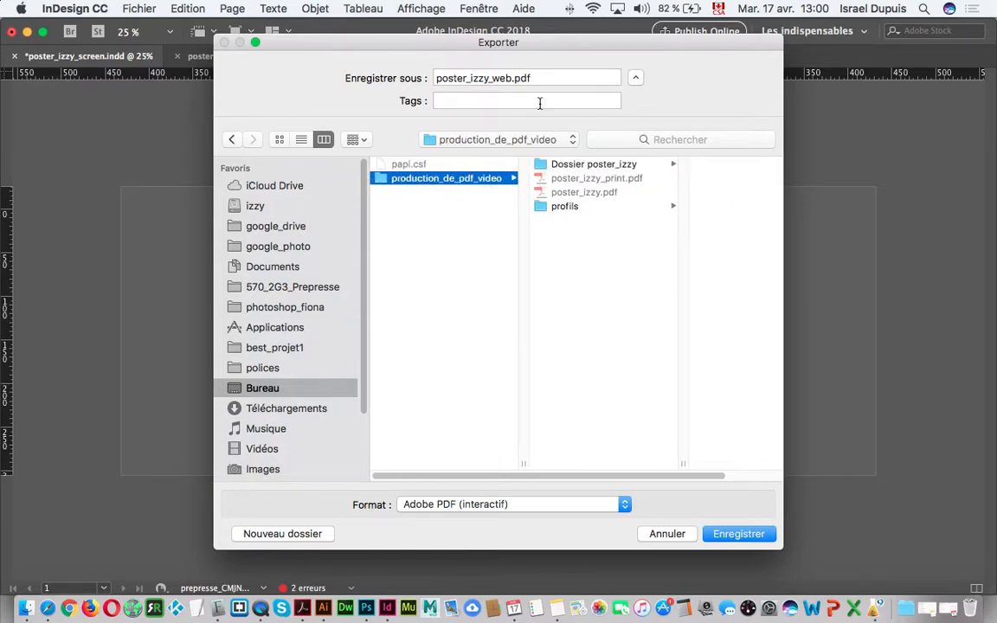
click(737, 534)
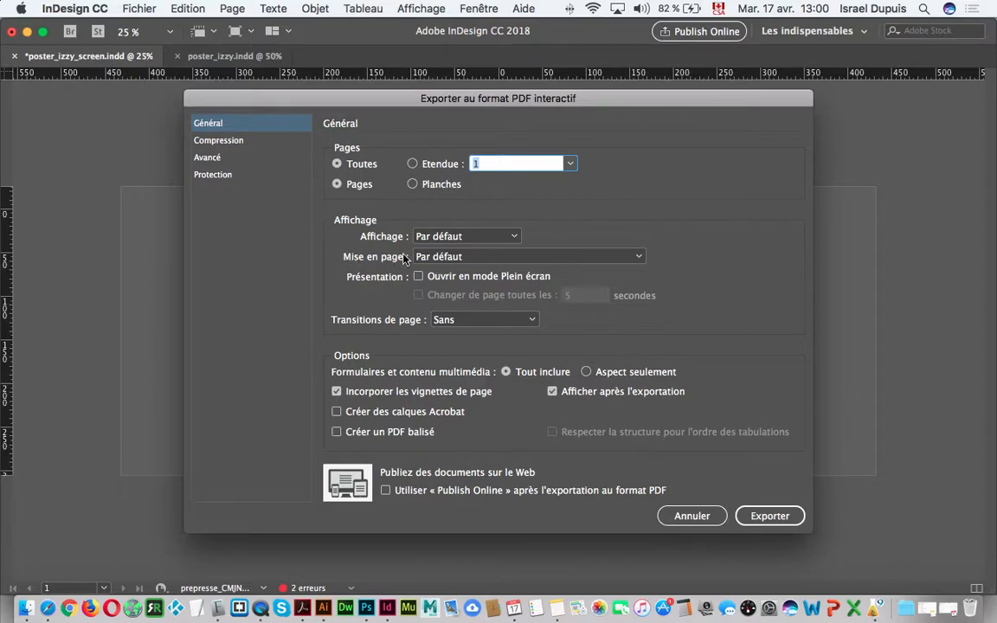
- Set the interactive PDF's opening view (Affichage) to 100%
click(424, 238)
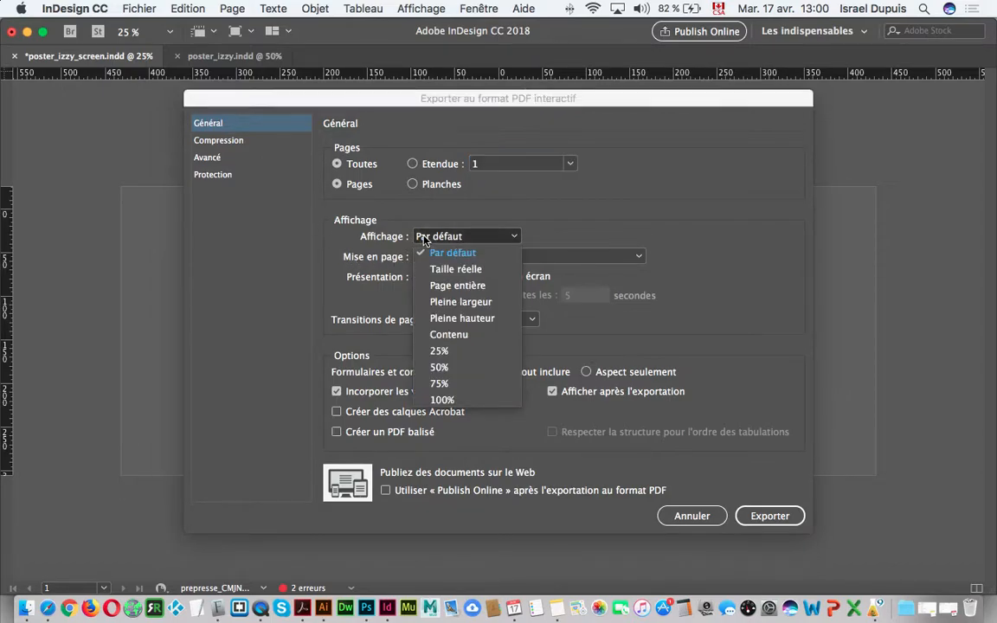
click(655, 221)
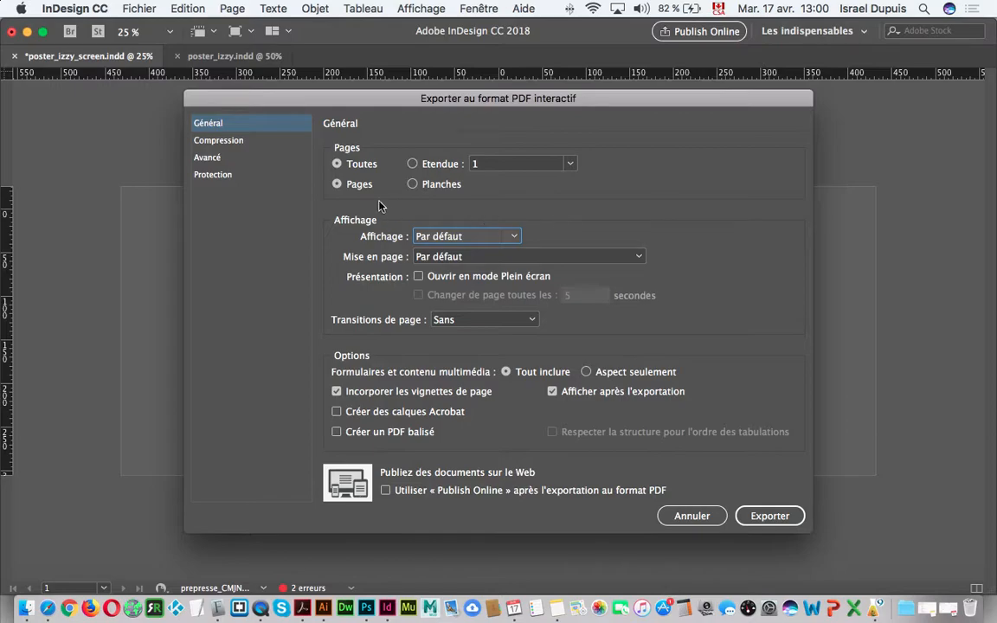
click(455, 236)
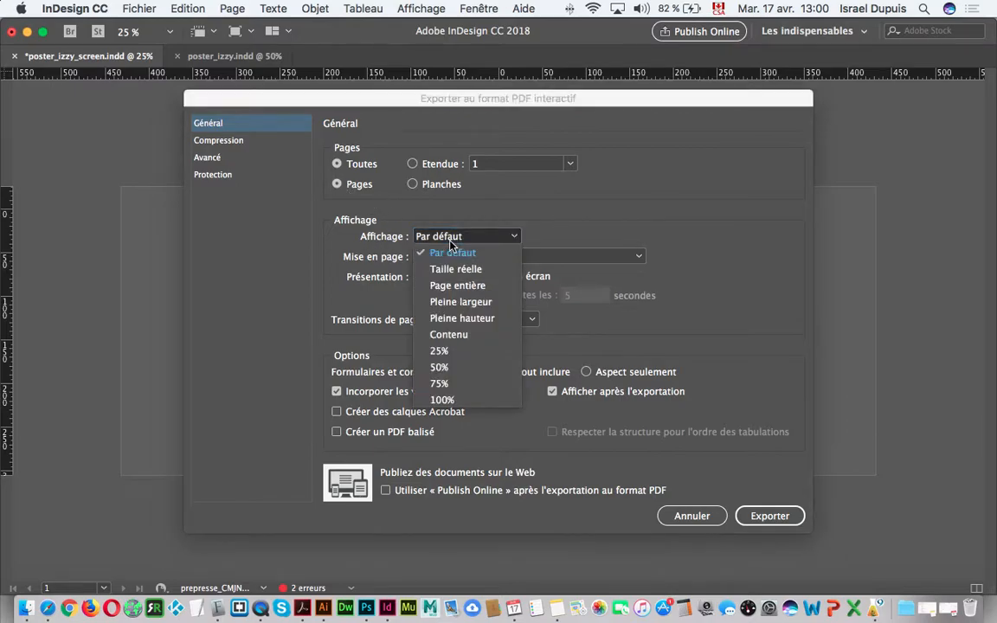
click(465, 401)
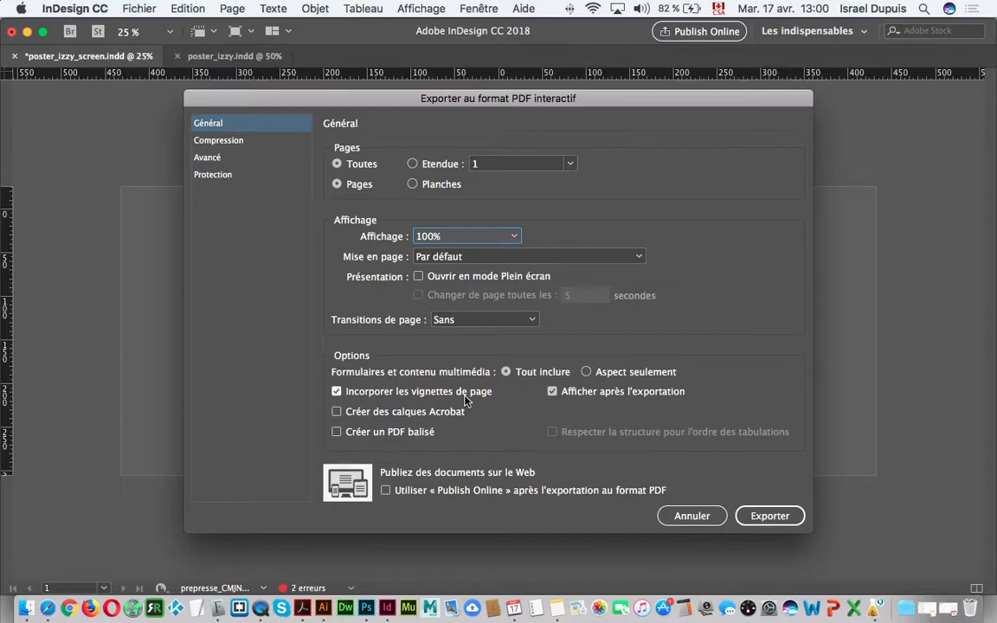
- Keep the image compression at JPEG (avec perte), with Elevée quality and a resolution of 144 ppi
click(237, 145)
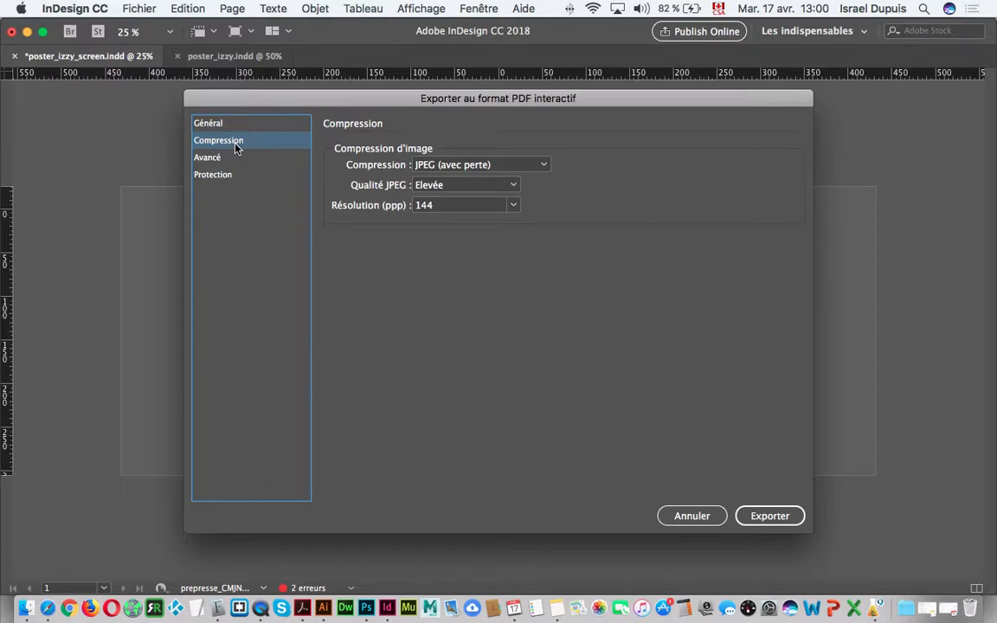
click(507, 164)
click(510, 183)
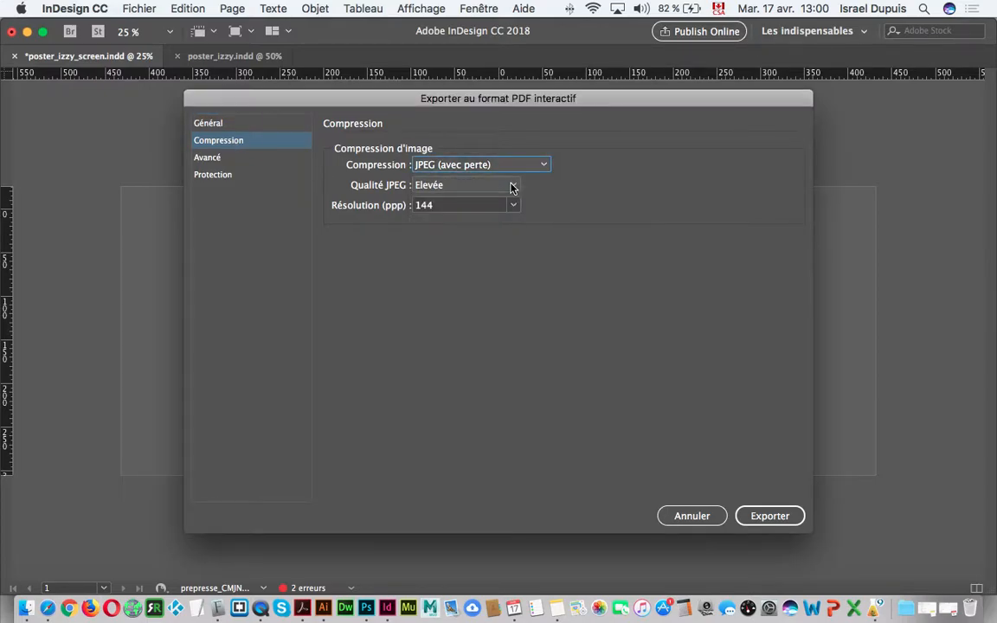
click(509, 184)
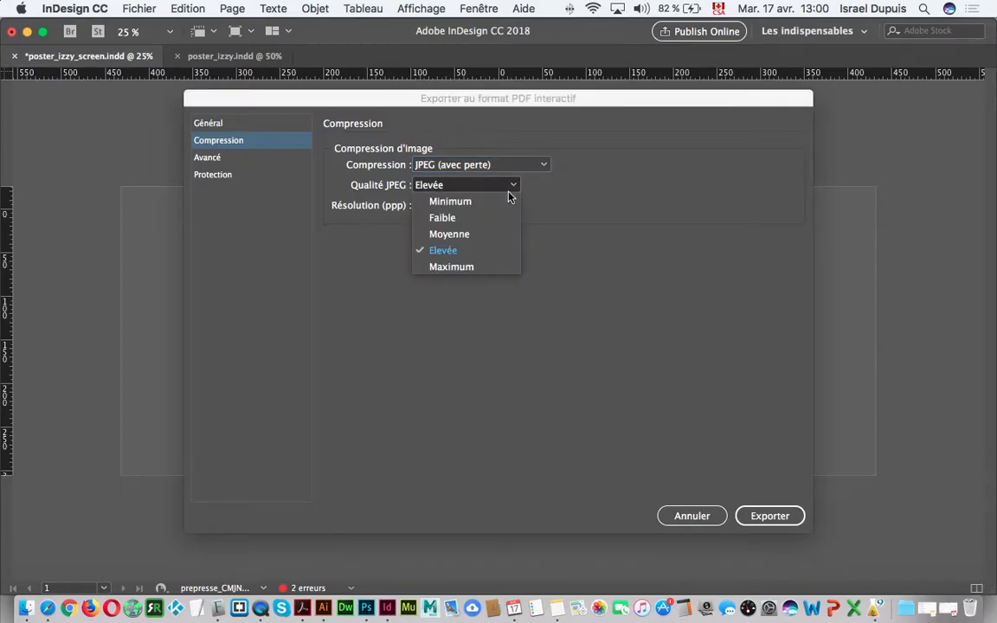
click(505, 251)
click(514, 205)
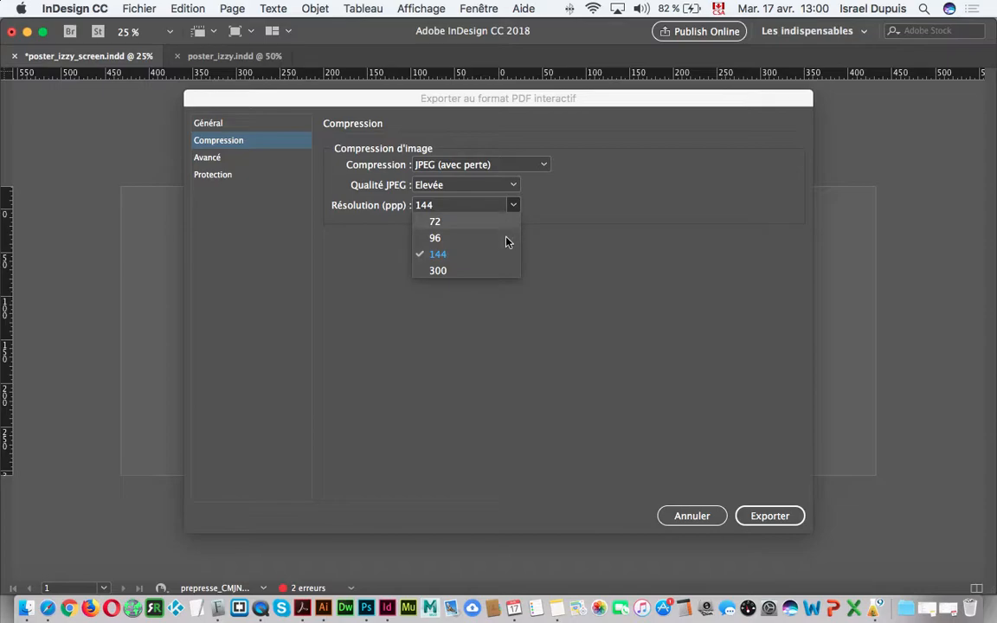
click(506, 253)
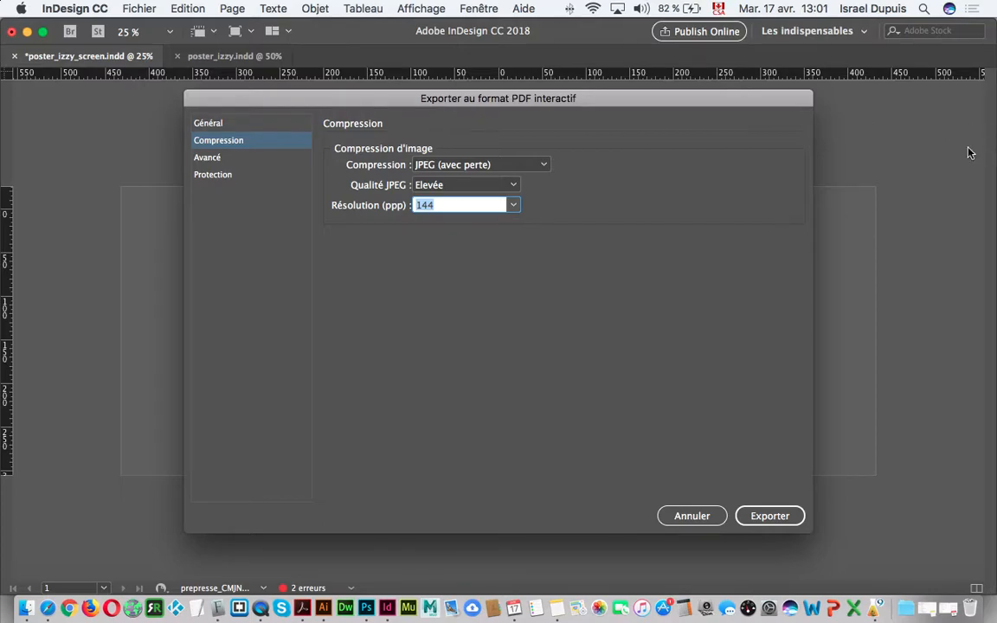
drag(212, 101, 214, 99)
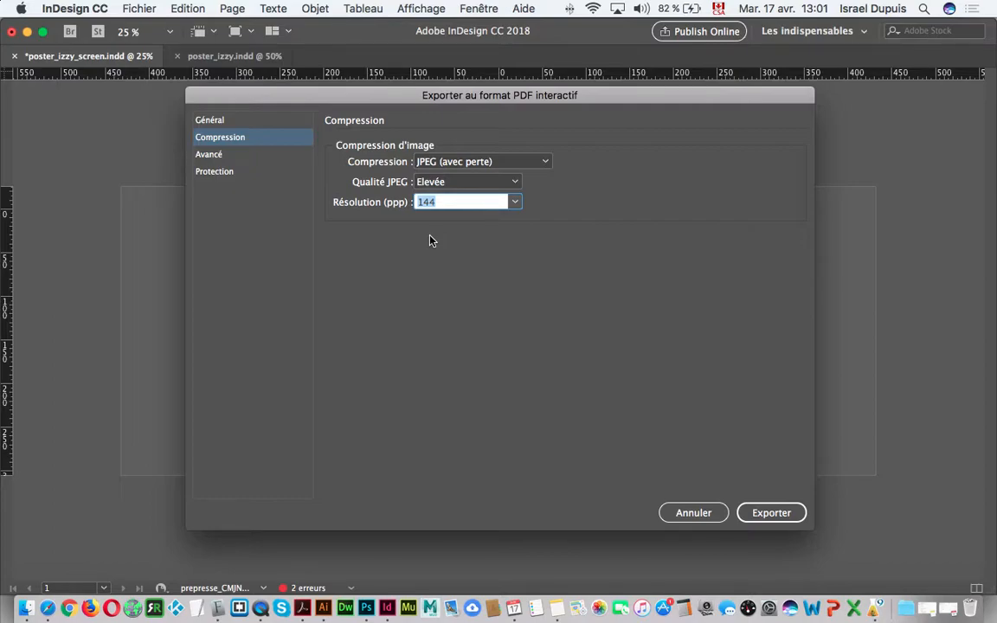
- Review the advanced accessibility and password protection options and export the interactive PDF without a password
click(246, 159)
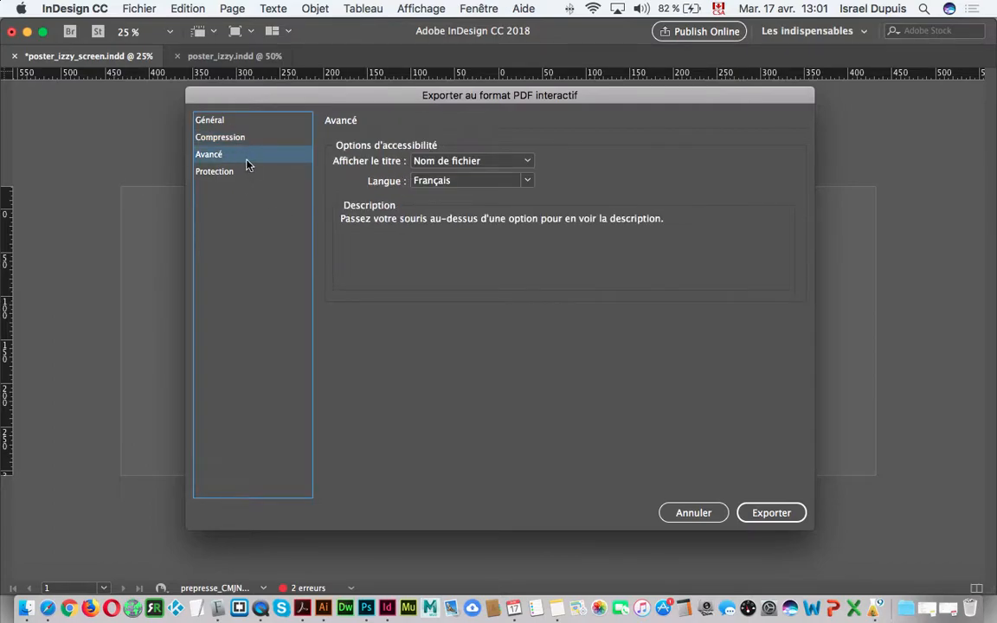
click(247, 172)
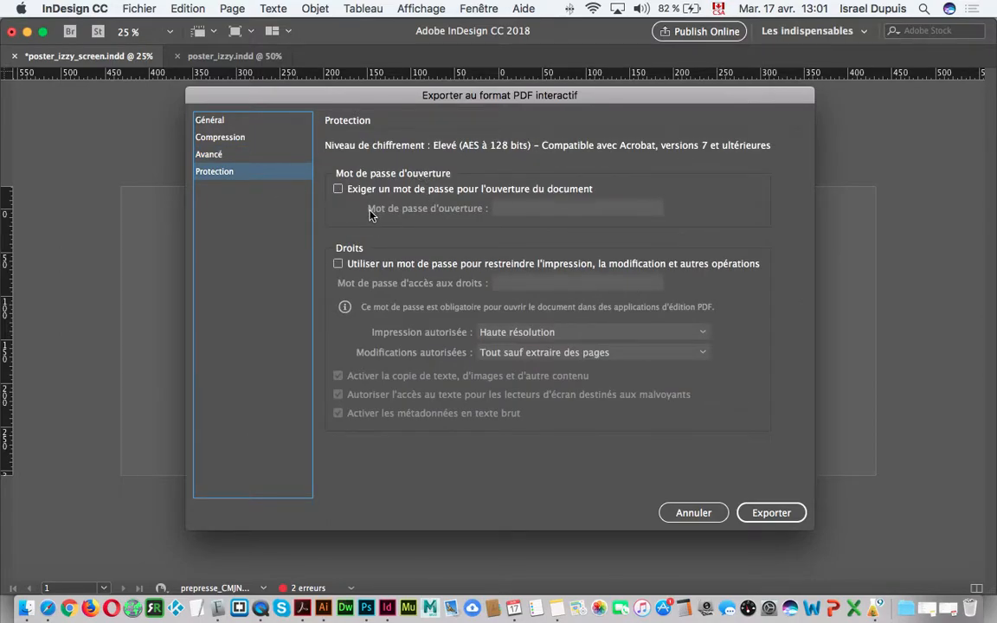
click(774, 512)
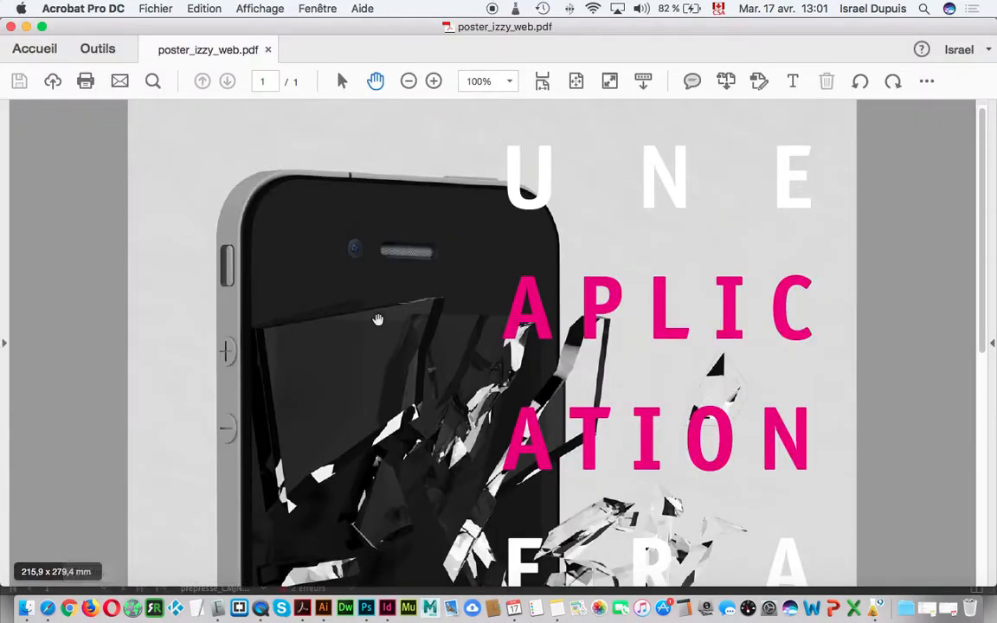
- Inspect the exported poster_izzy_web.pdf in Acrobat at 33.3% and again at 100% magnification
click(410, 81)
click(411, 82)
click(410, 82)
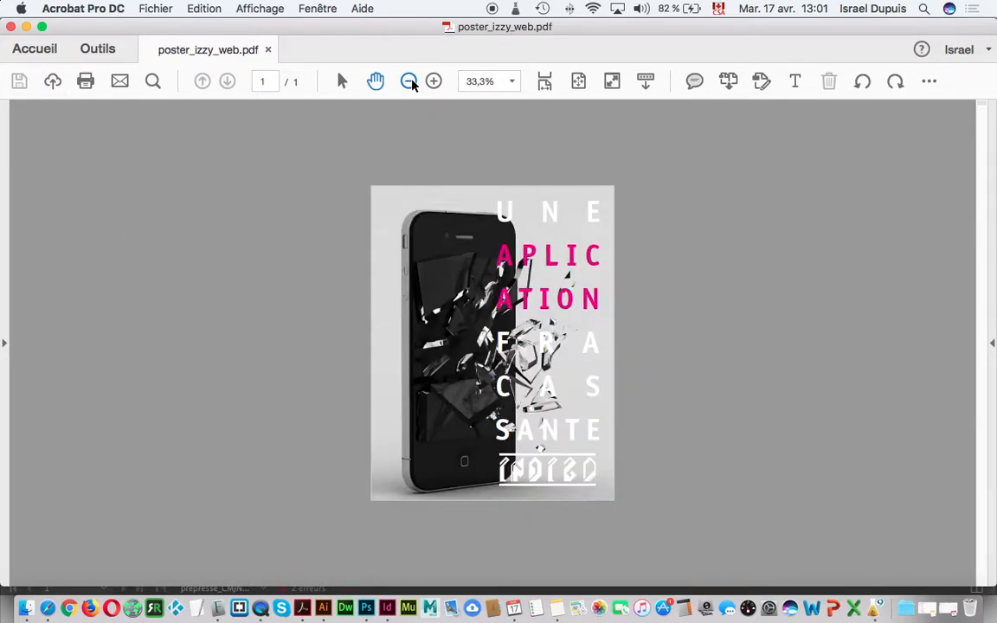
click(433, 82)
click(432, 81)
click(433, 81)
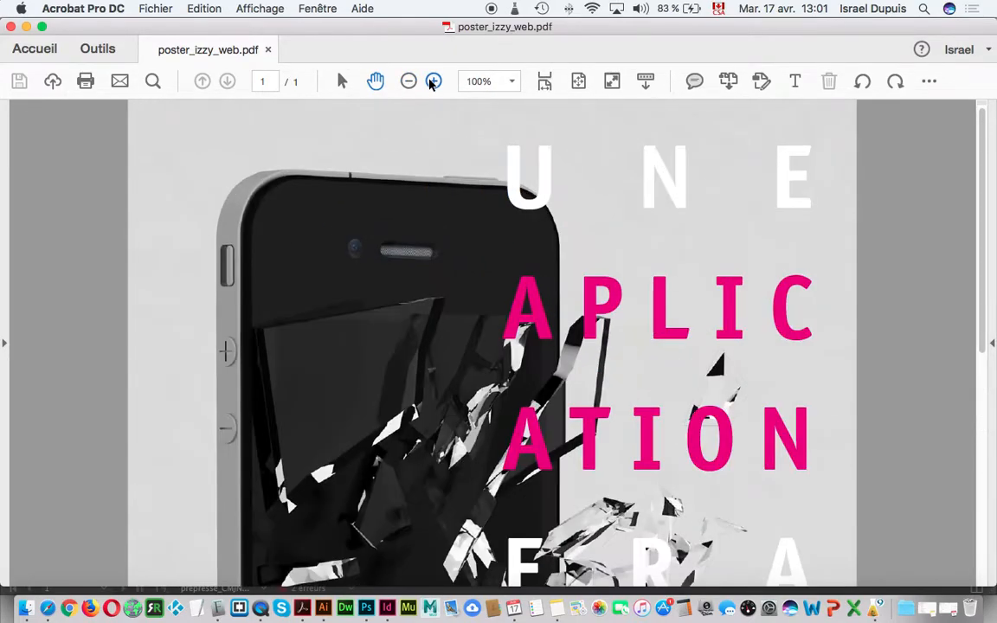
- Inspect poster_izzy_web.pdf at 125% and page-width magnification, scrolling through it and zooming back out until the whole poster fits
click(433, 81)
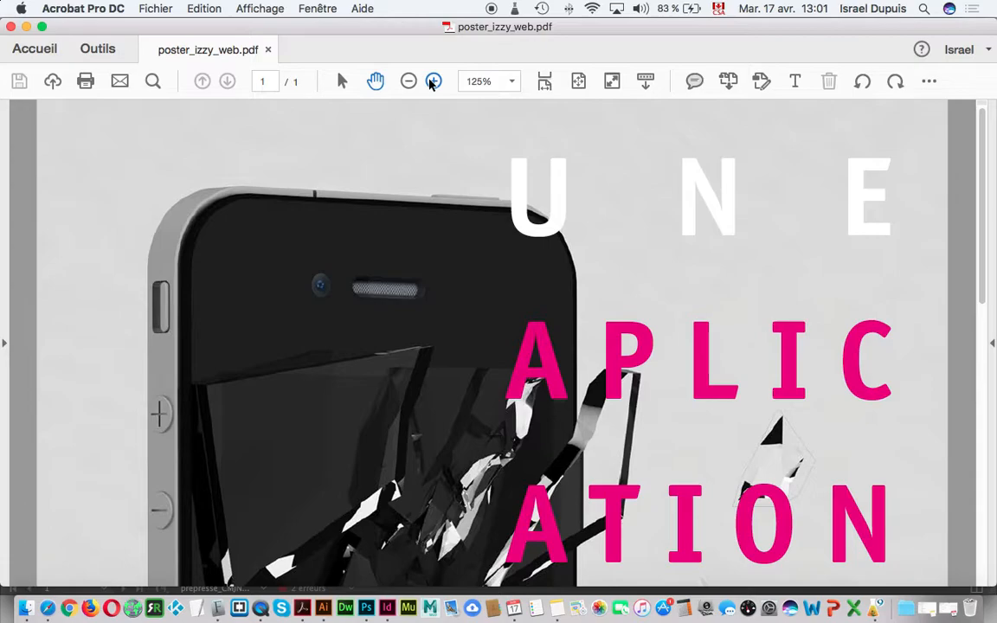
click(433, 82)
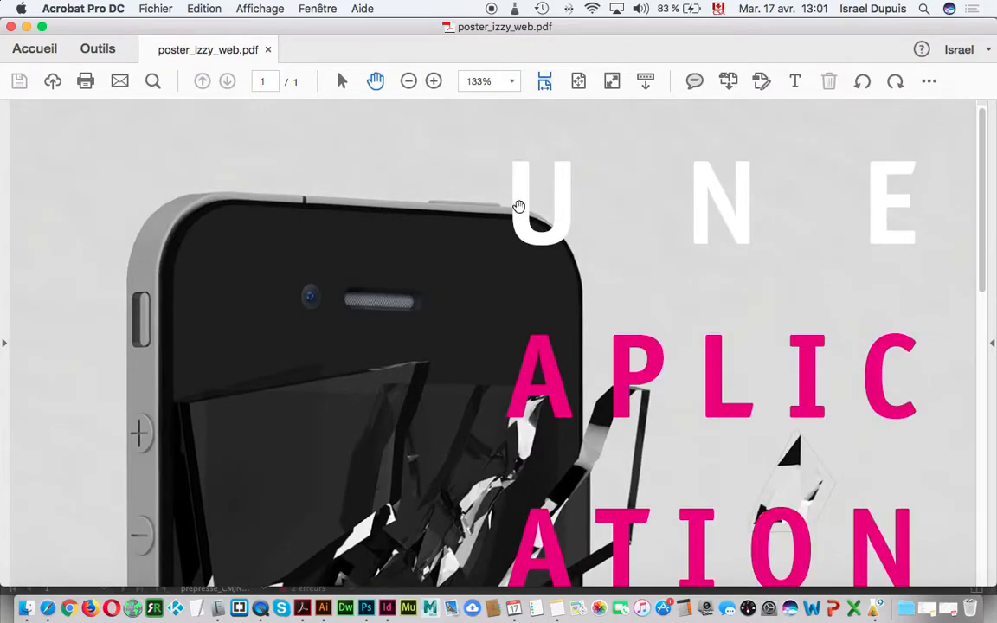
scroll(507, 186, down, 10)
scroll(545, 275, up, 10)
click(409, 81)
click(408, 81)
click(408, 81)
click(408, 81)
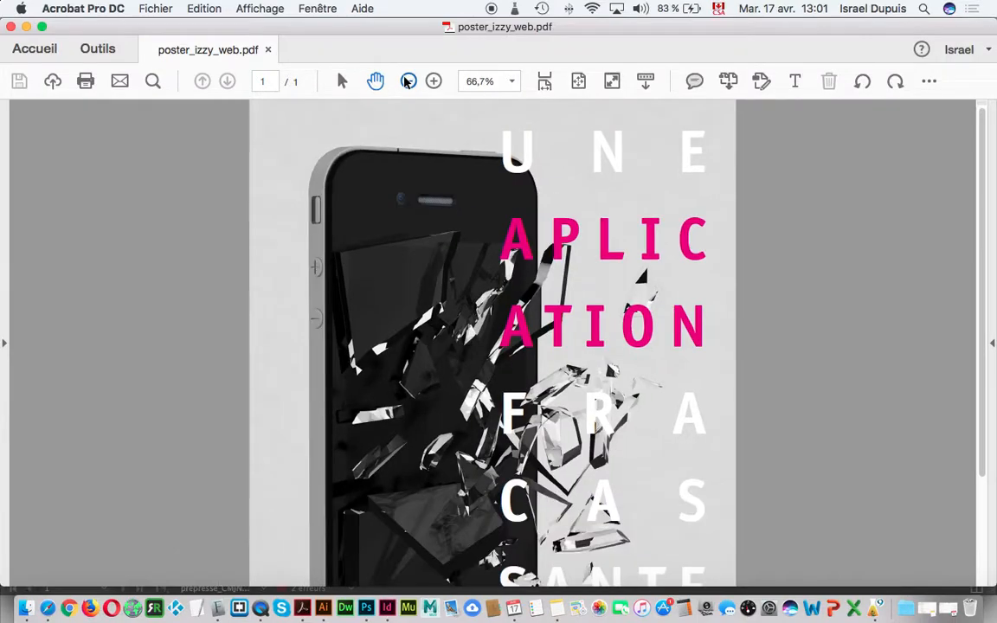
click(409, 81)
click(409, 81)
- Switch to Finder and check the file size of poster_izzy_web.pdf in the Dossier poster_izzy folder
click(29, 610)
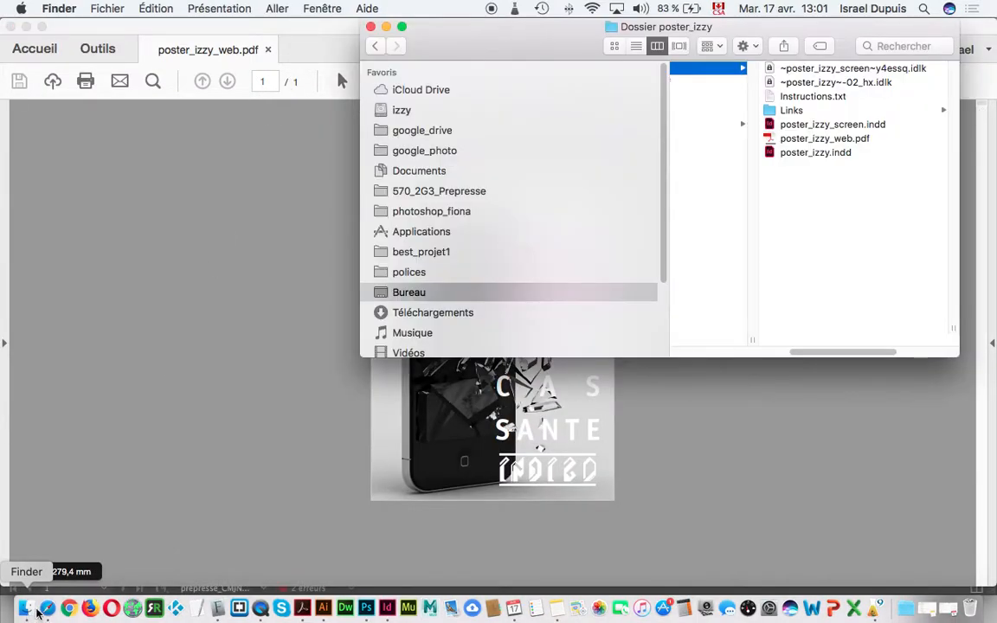
scroll(838, 180, left, 3)
scroll(836, 178, right, 3)
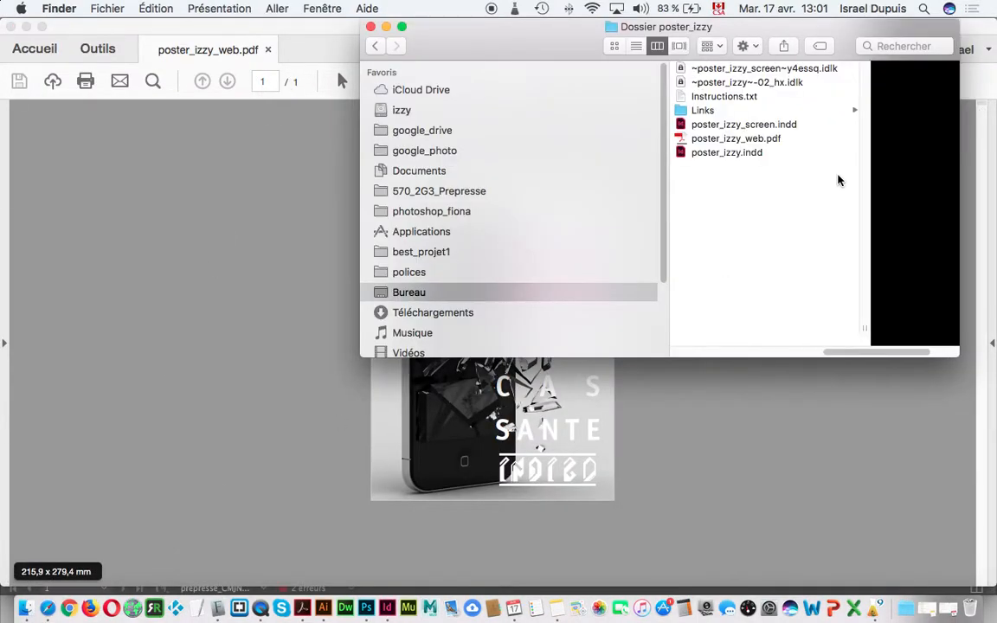
click(790, 140)
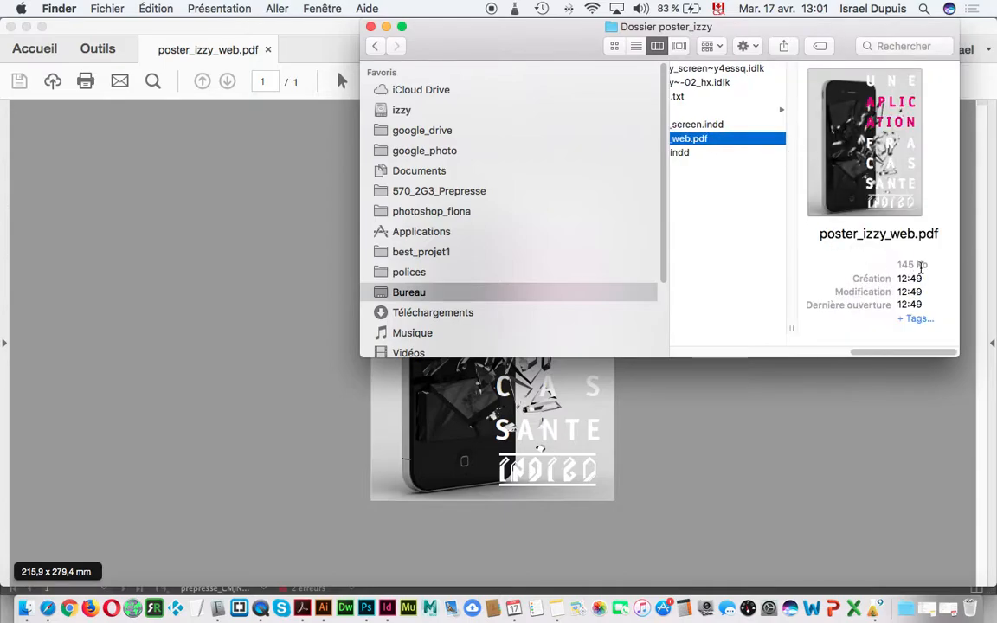
drag(922, 267, 898, 262)
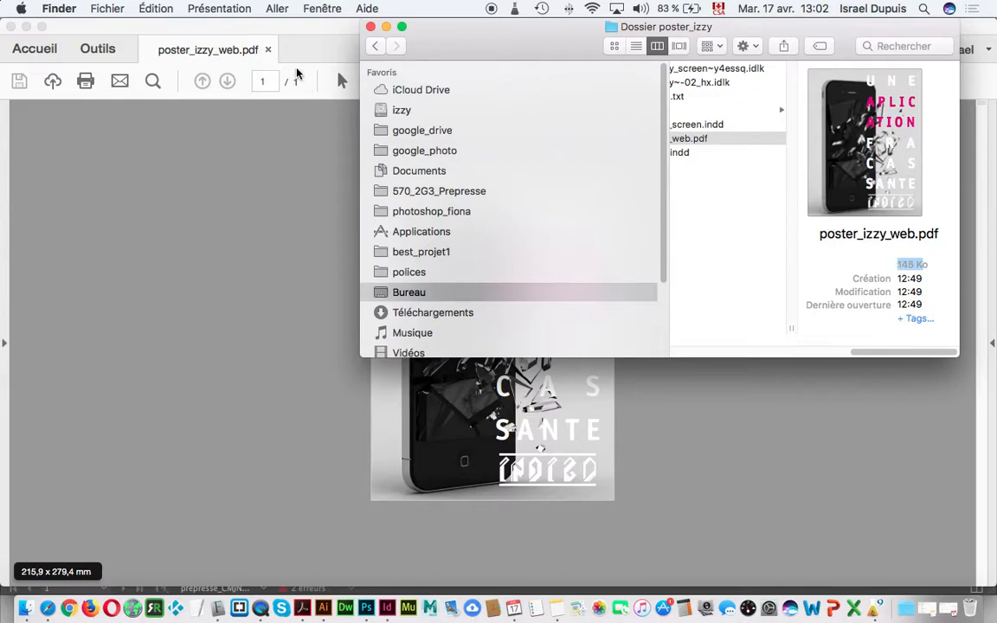
- Close poster_izzy_web.pdf in Acrobat and bring the print document poster_izzy.indd forward in InDesign
click(265, 49)
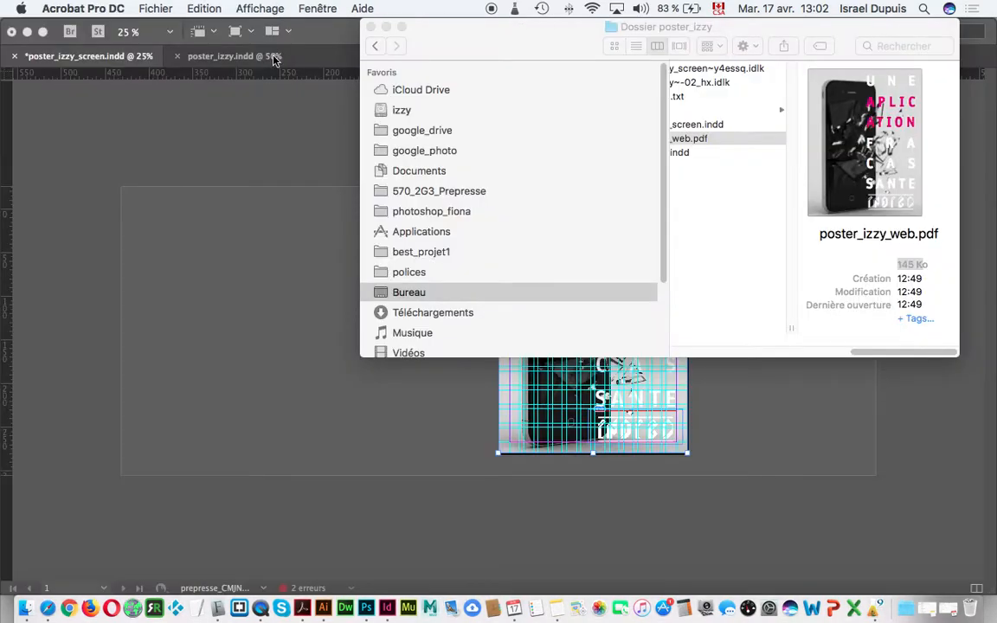
click(319, 205)
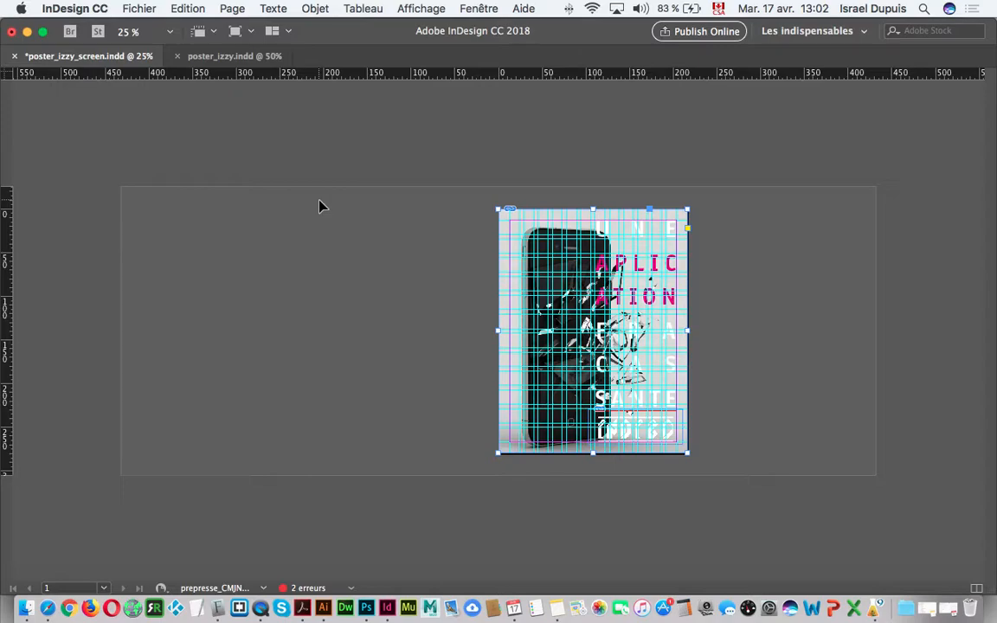
click(207, 59)
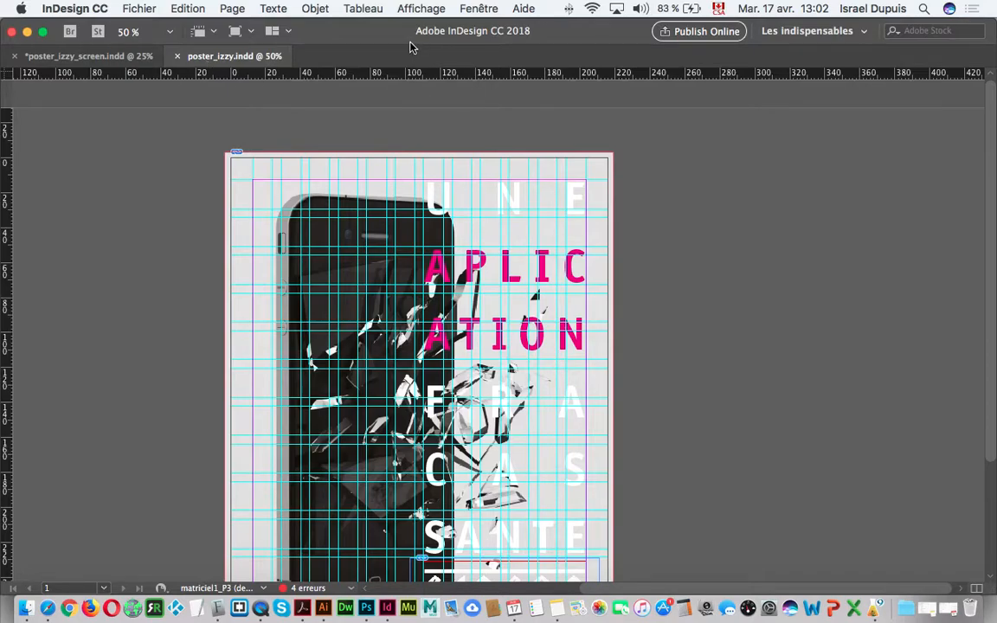
key(Tab)
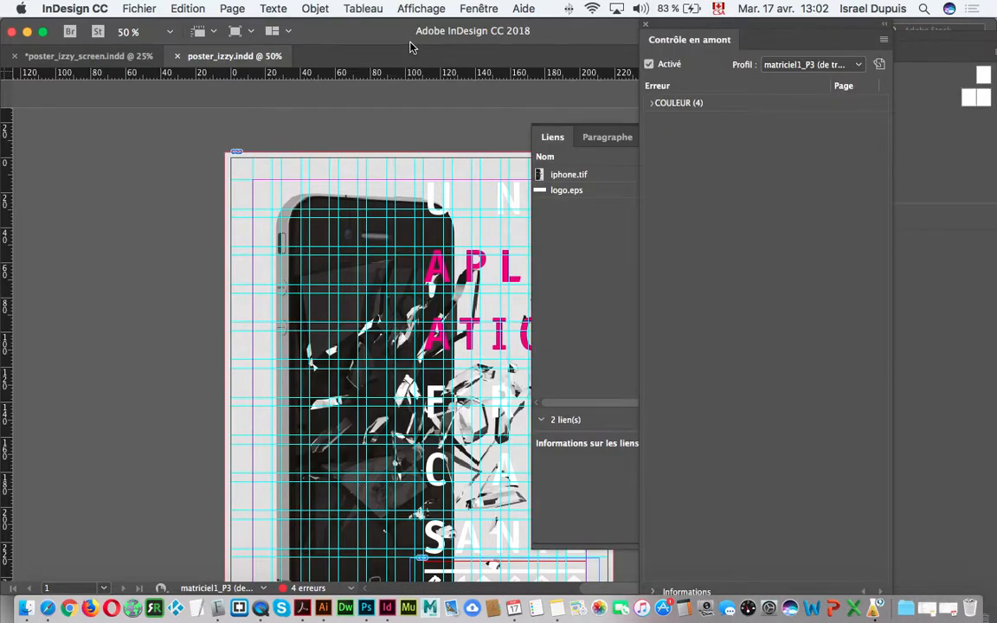
key(Tab)
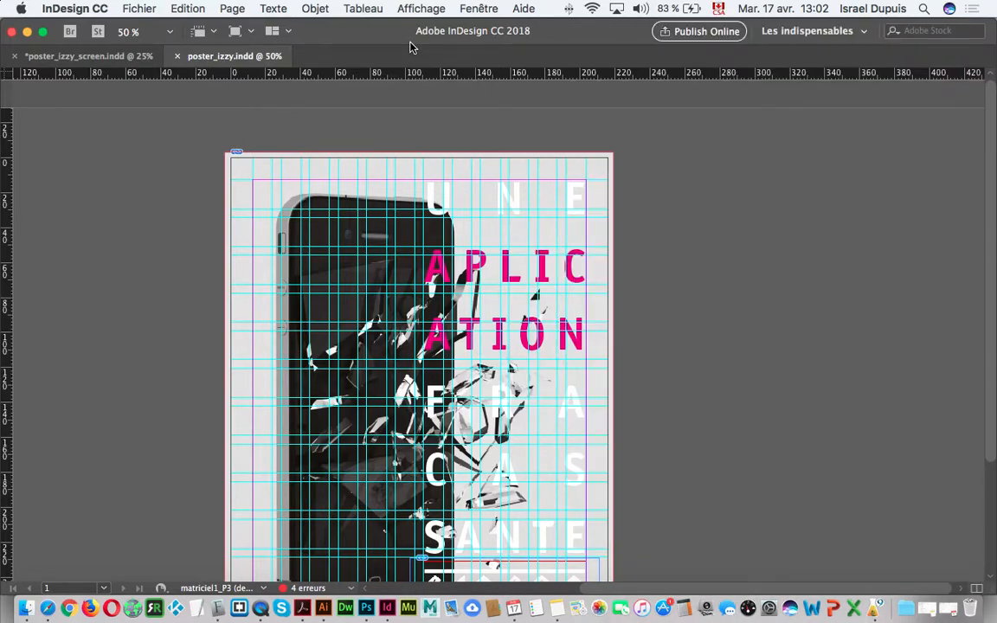
- Nudge the background image frame's upper-left corner at the bleed line and check the bleed around the poster
super+click(334, 172)
drag(425, 249, 239, 212)
click(167, 149)
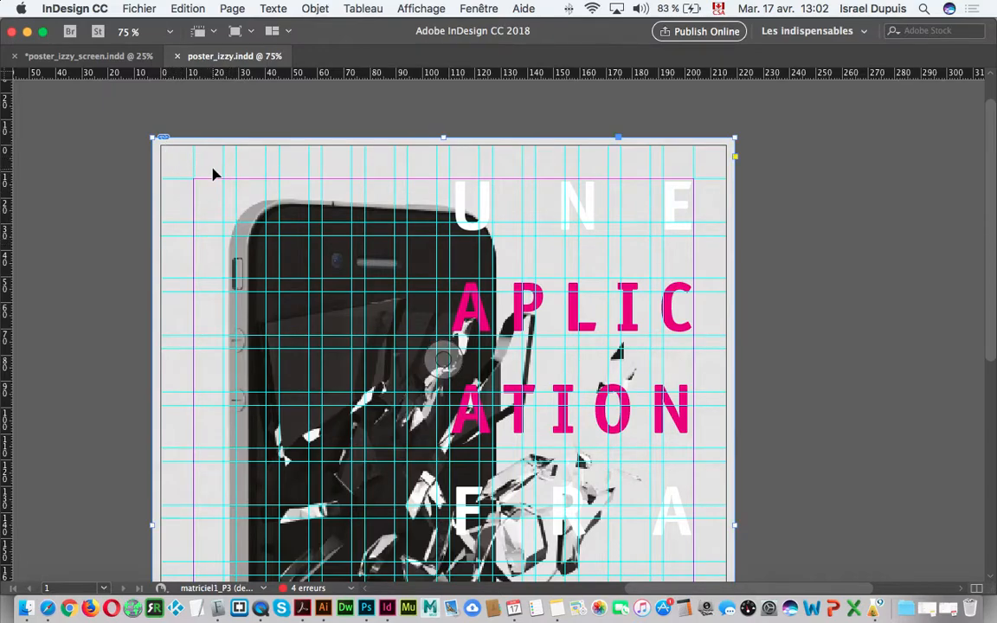
click(161, 115)
click(161, 157)
drag(153, 138, 153, 137)
click(243, 99)
scroll(711, 226, down, 10)
scroll(712, 226, up, 11)
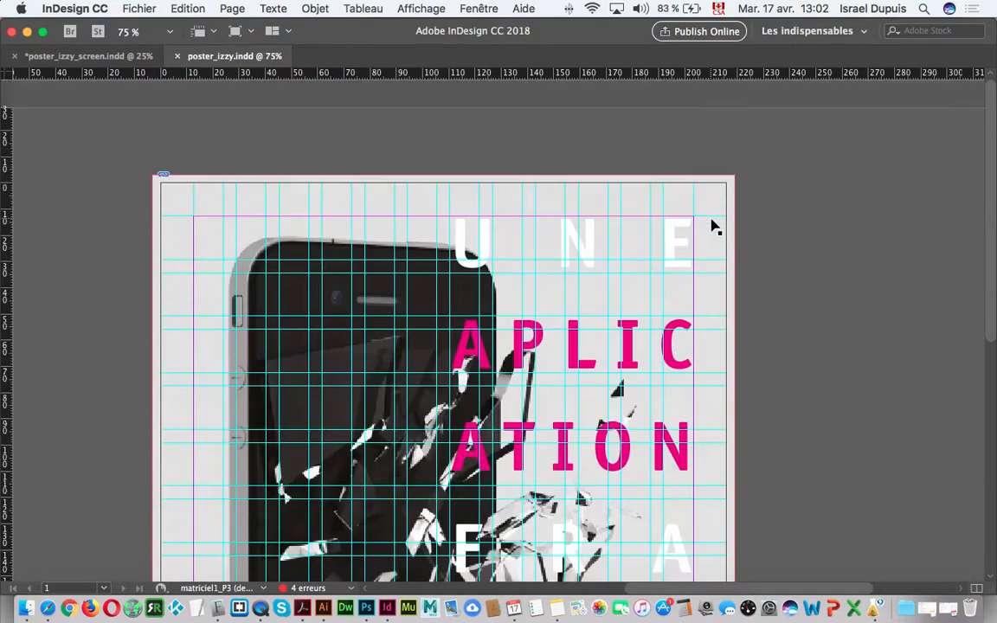
- Confirm the document format as Impression, Lettre page size, with a 3,175 mm bleed on all four sides
click(170, 8)
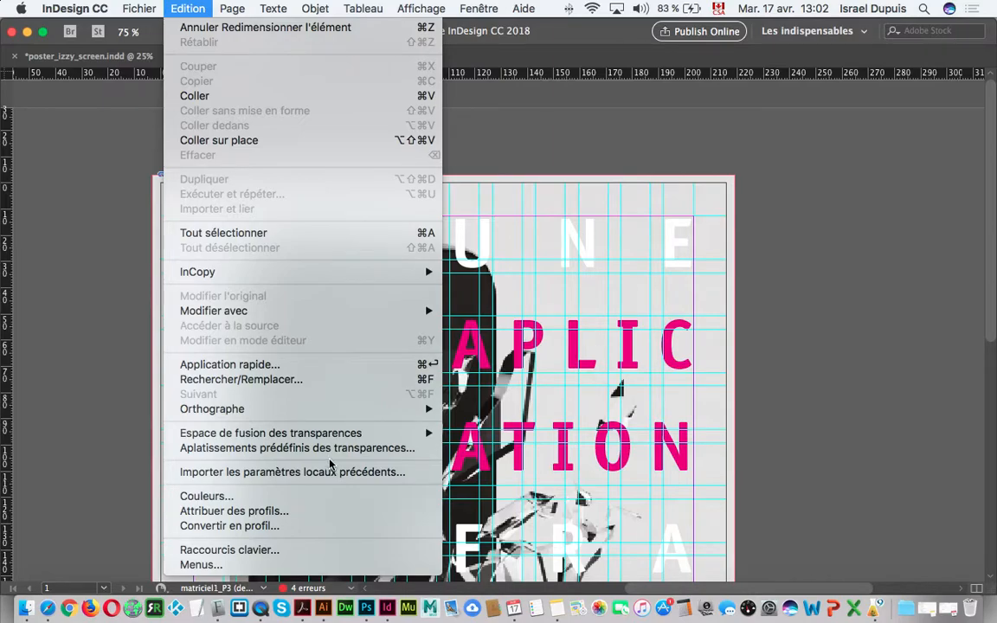
mouse_move(139, 7)
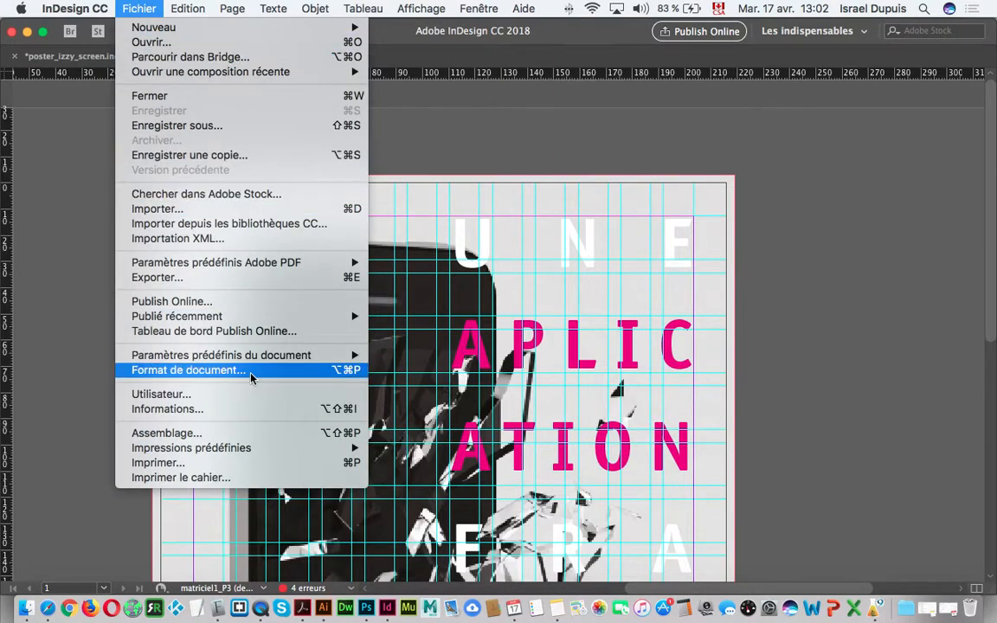
click(251, 375)
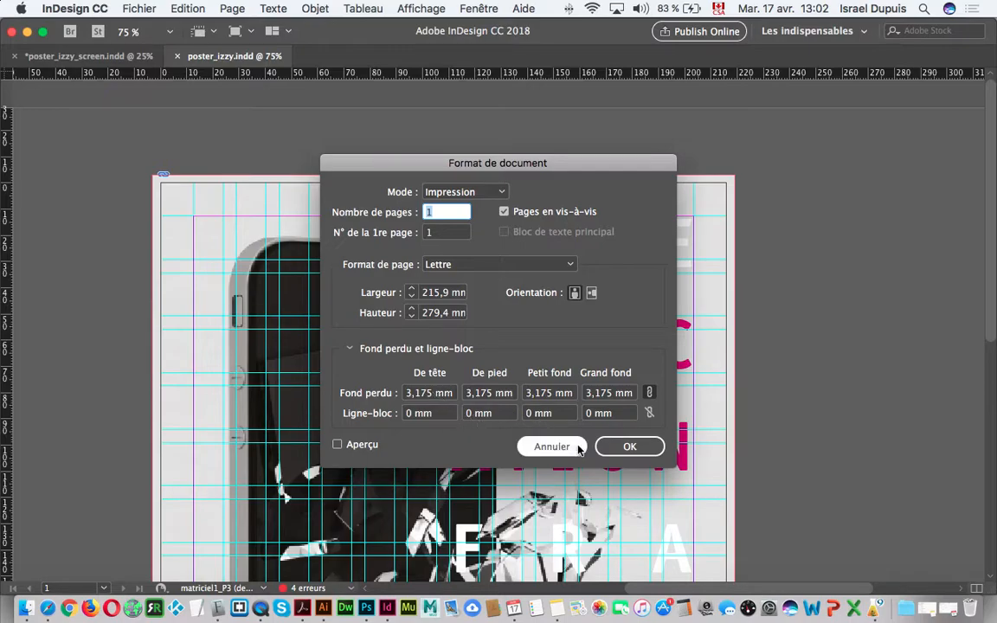
click(630, 446)
- Check how far the background image extends past the bleed line at the poster's foot
scroll(441, 363, down, 5)
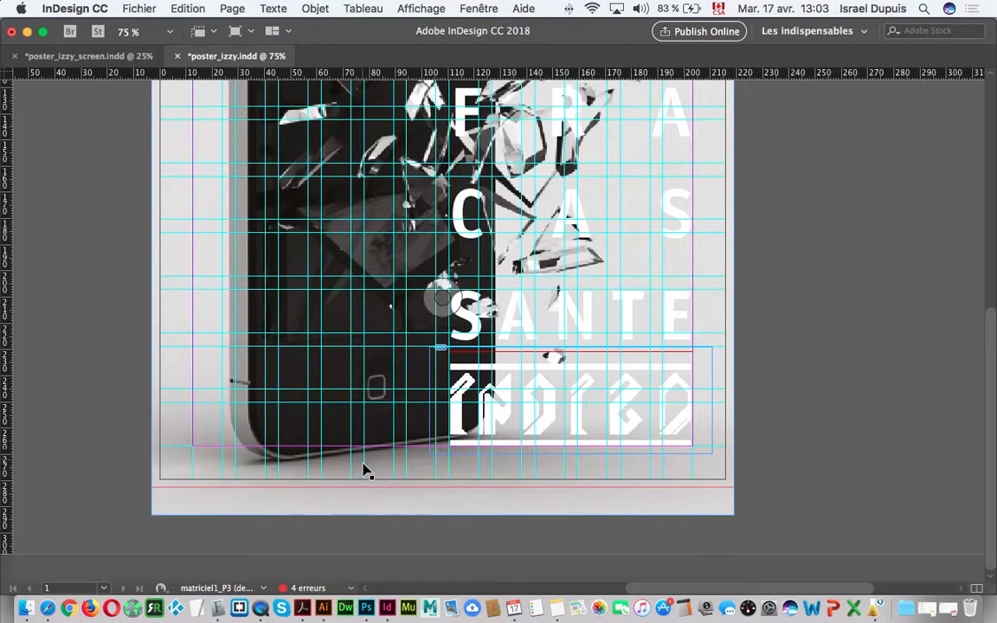
click(349, 505)
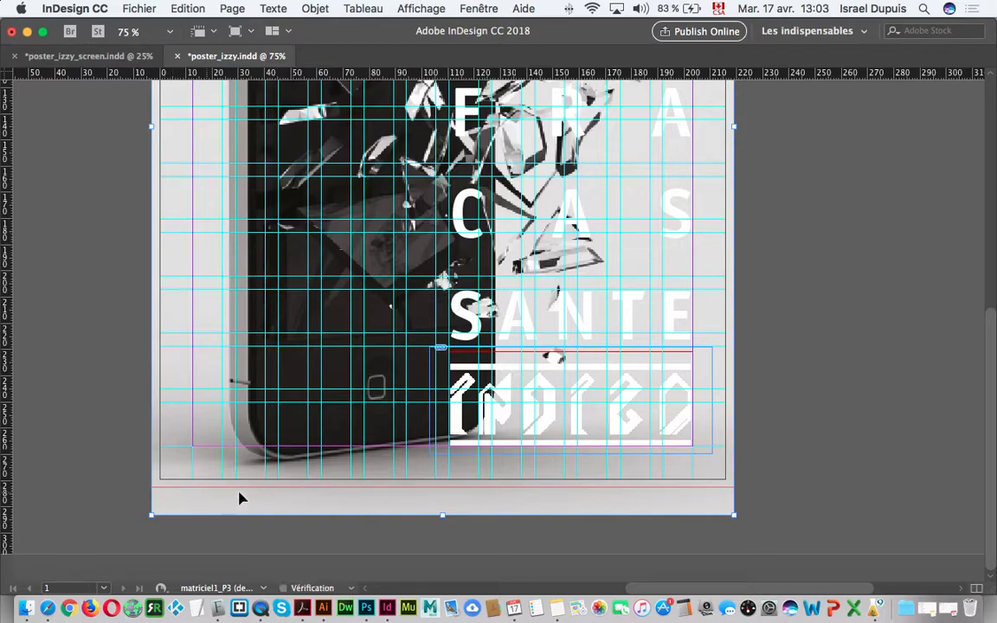
scroll(750, 351, up, 10)
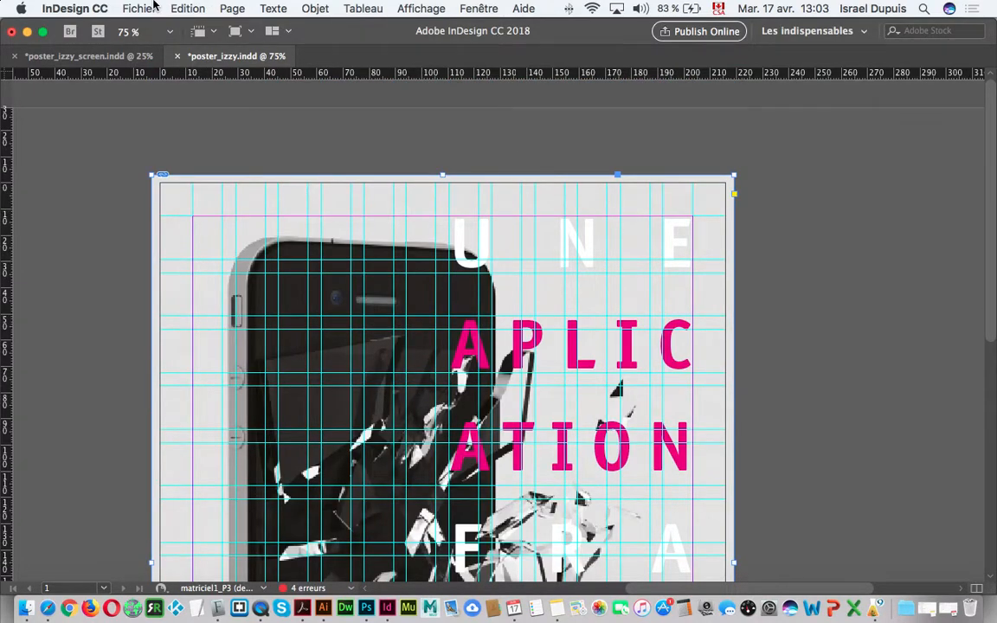
- Switch to Photoshop, confirm the sRGB IEC61966-2.1 and U.S. Web Coated (SWOP) v2 working spaces, and return to InDesign
click(367, 610)
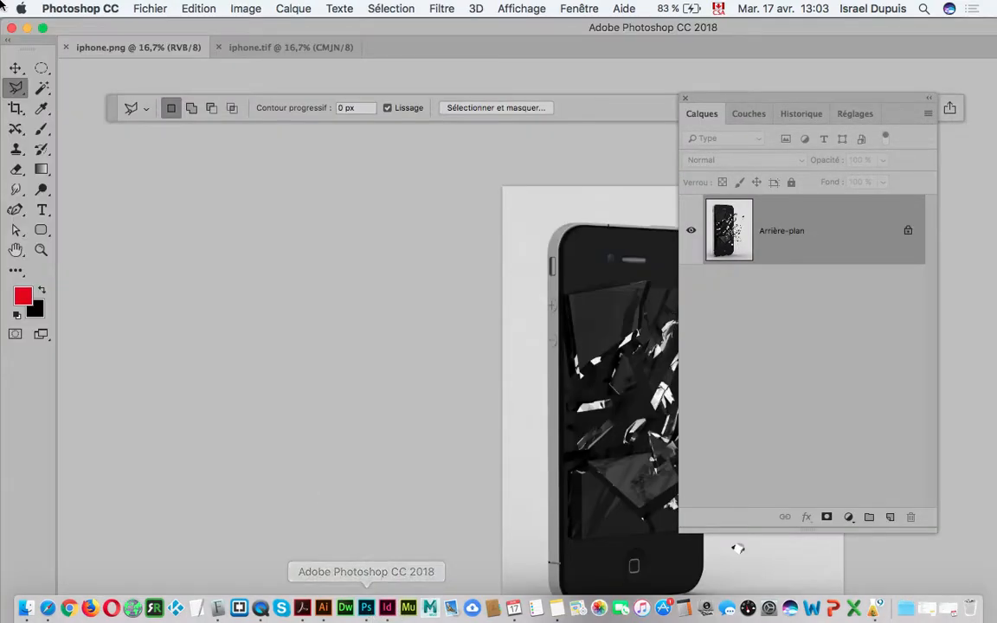
click(186, 8)
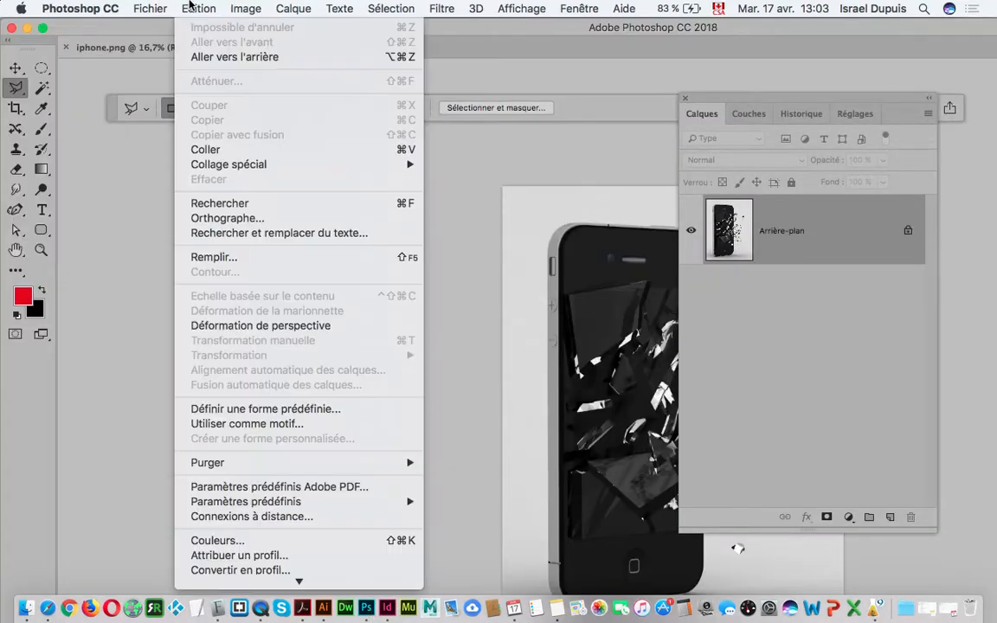
click(295, 540)
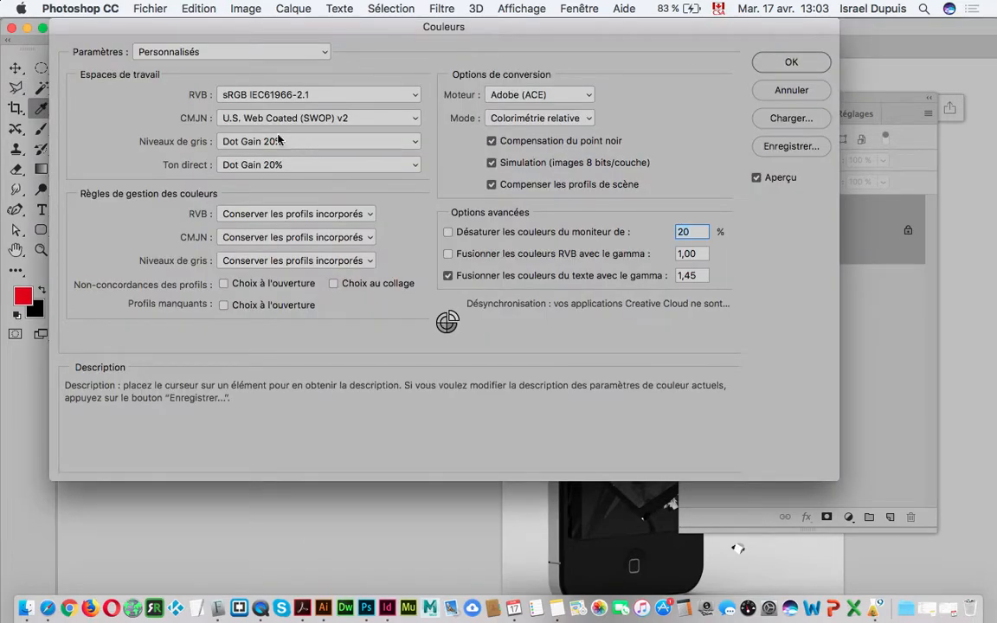
click(791, 62)
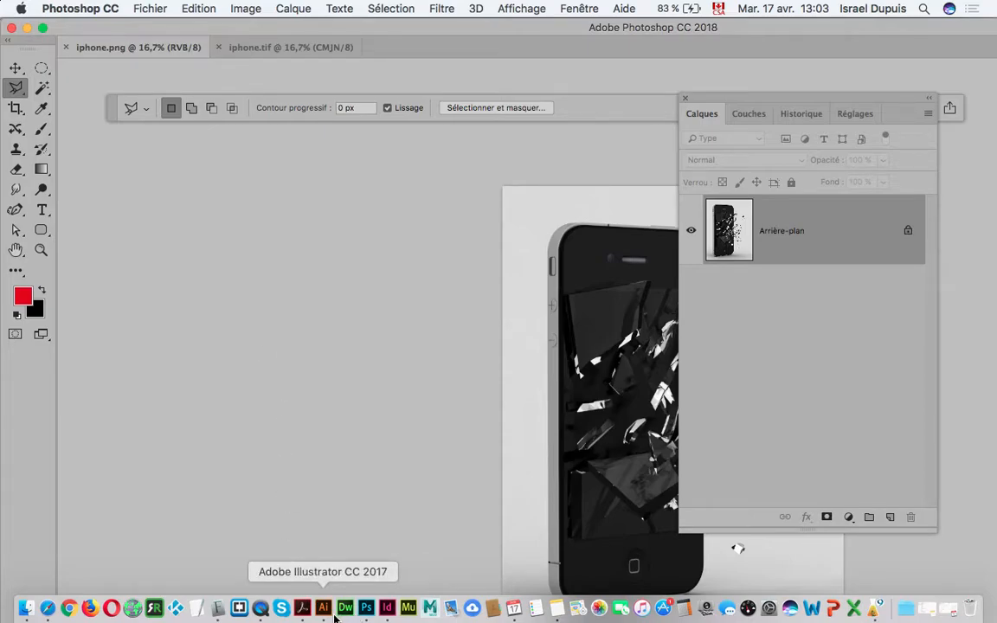
click(387, 610)
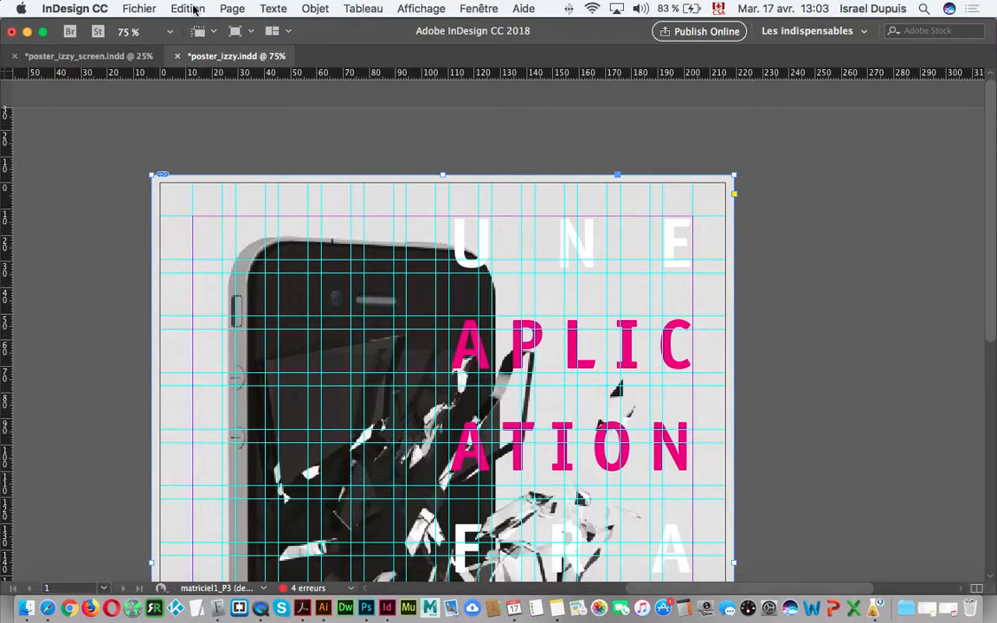
- Switch to Photoshop and flatten the Courbes 1, eclats and Arrière-plan layers of iphone.png into one
click(369, 611)
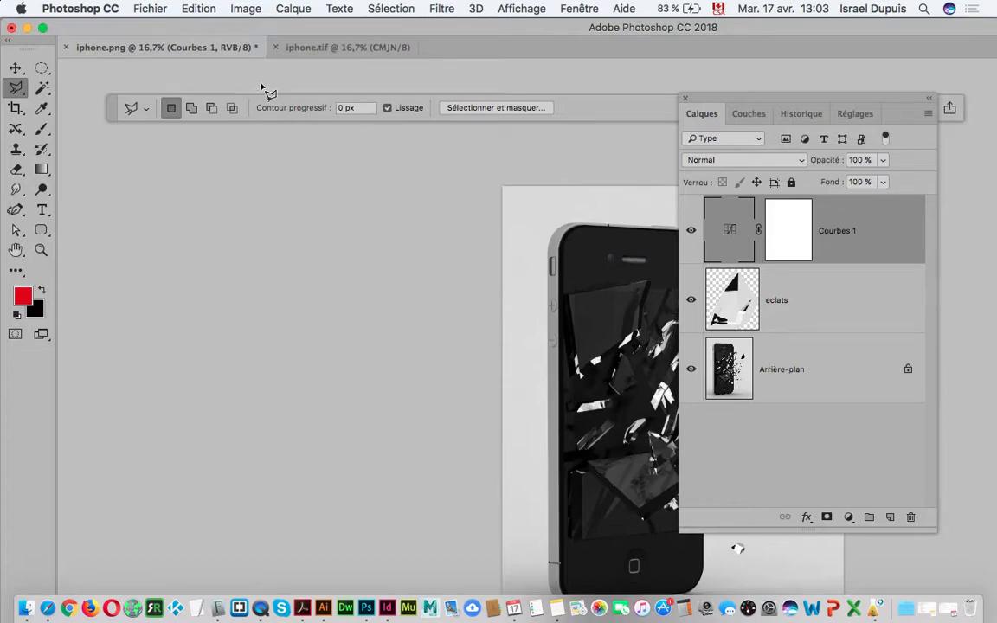
click(927, 113)
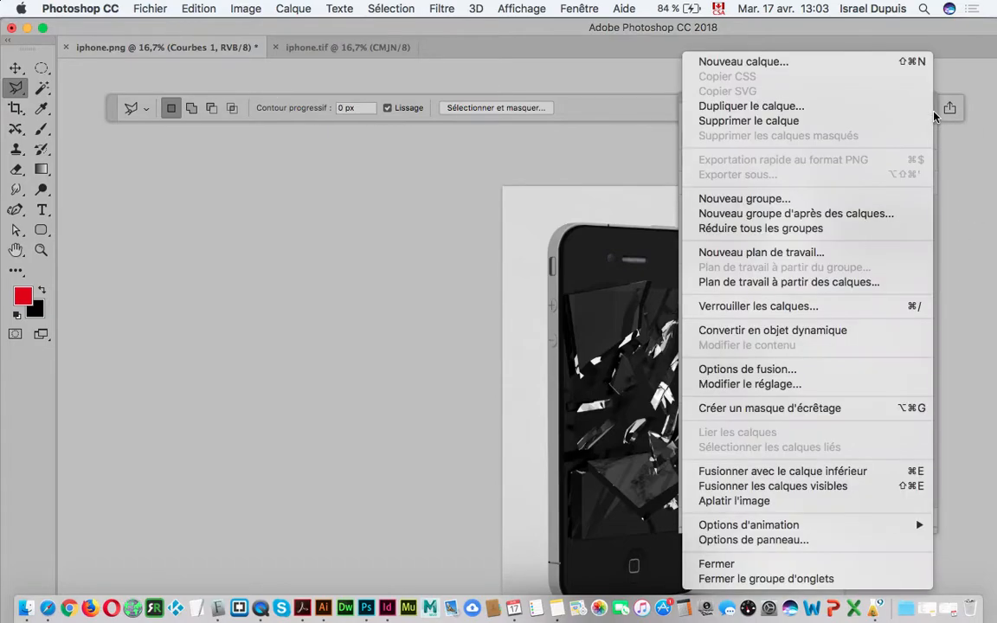
click(852, 502)
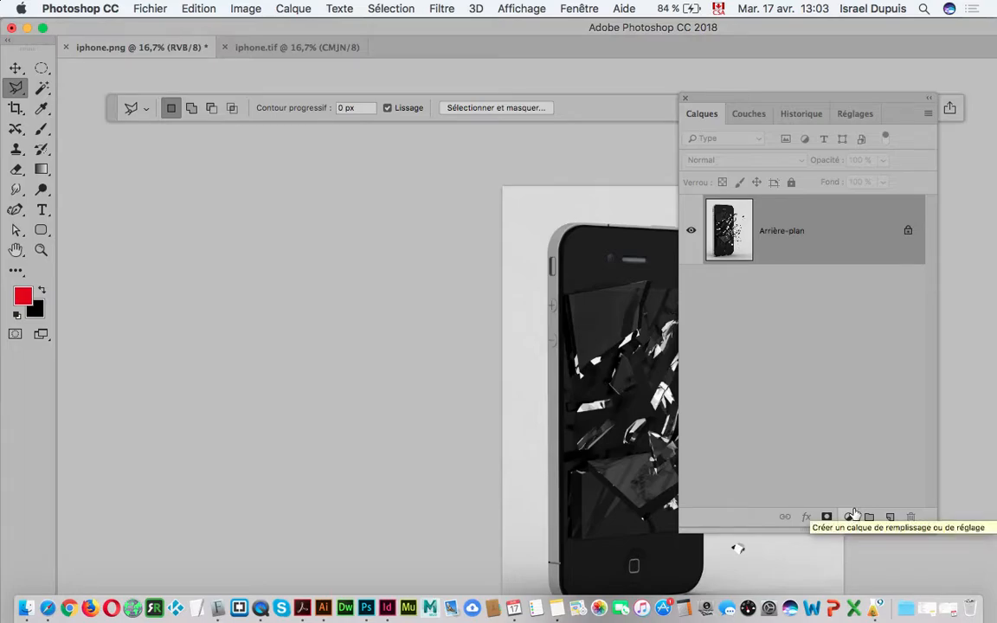
- Convert iphone.png to CMJN colour mode, accepting the U.S. Web Coated (SWOP) v2 profile
click(248, 9)
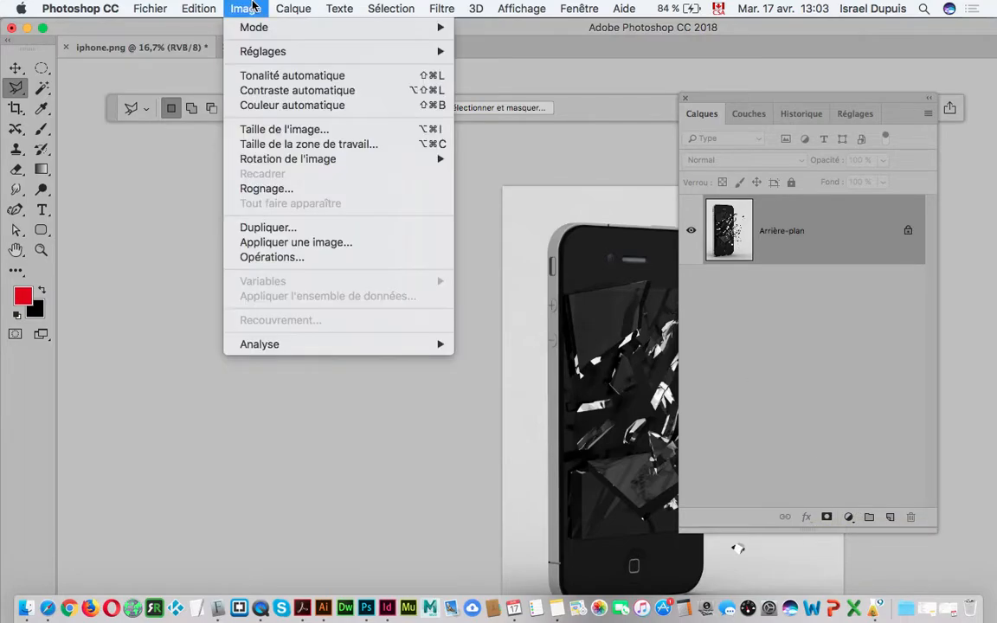
mouse_move(282, 31)
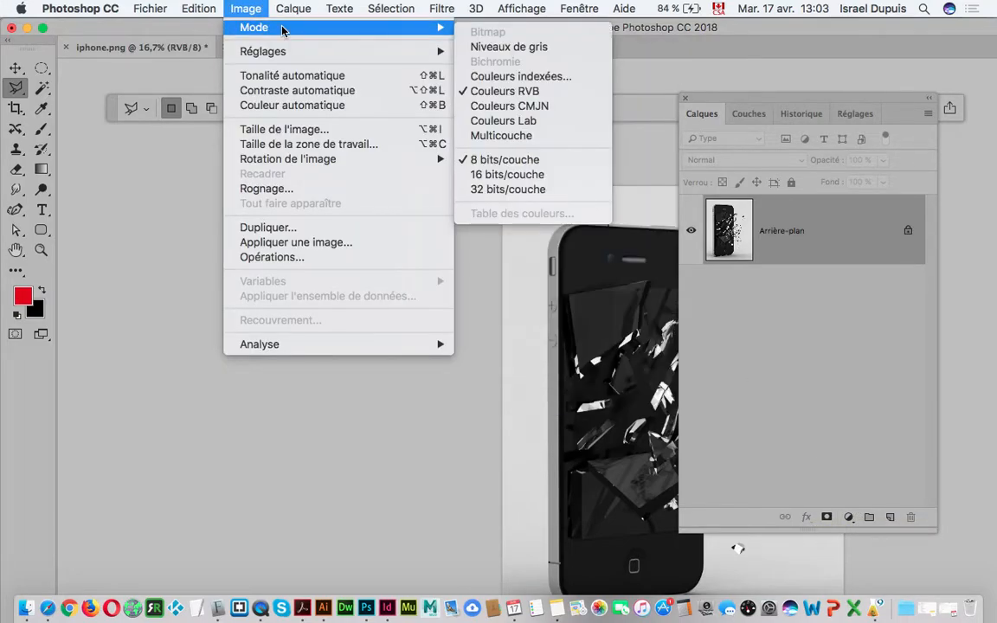
click(562, 106)
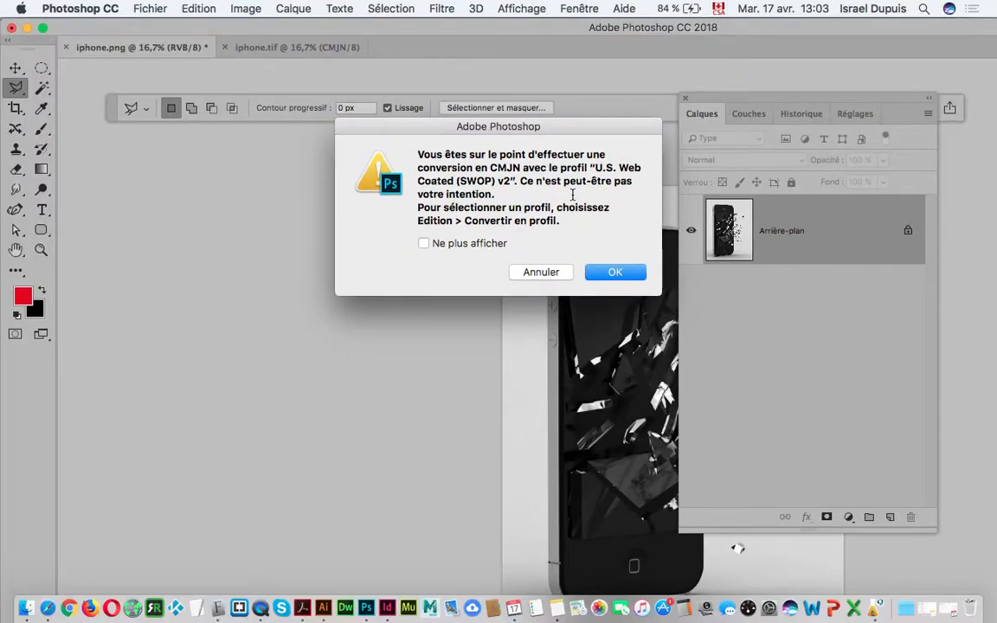
click(613, 273)
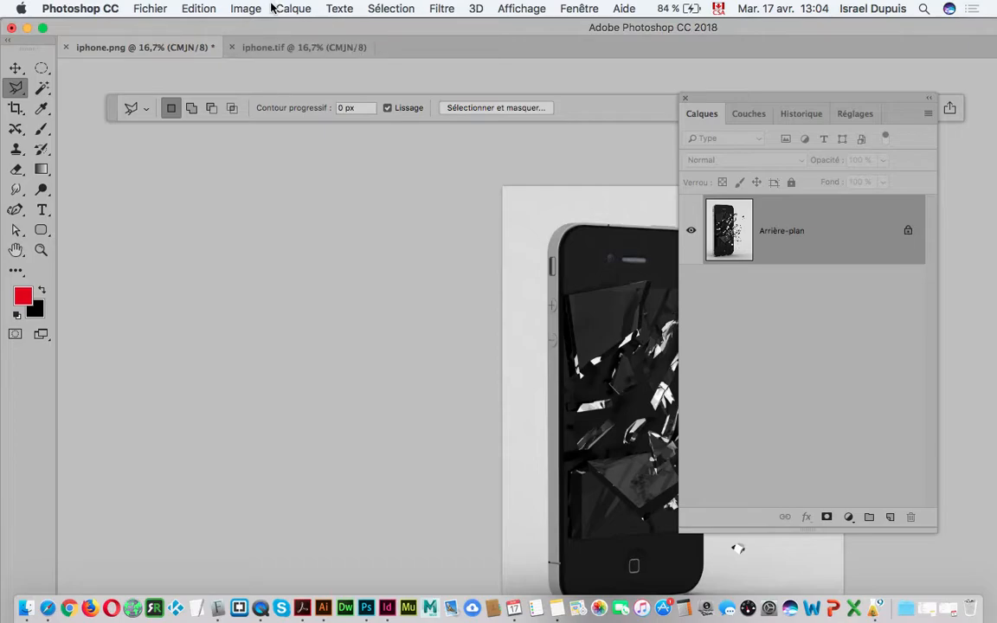
- Check iphone.png's print width, height and resolution in the Image Size settings, leaving them as they are
click(236, 6)
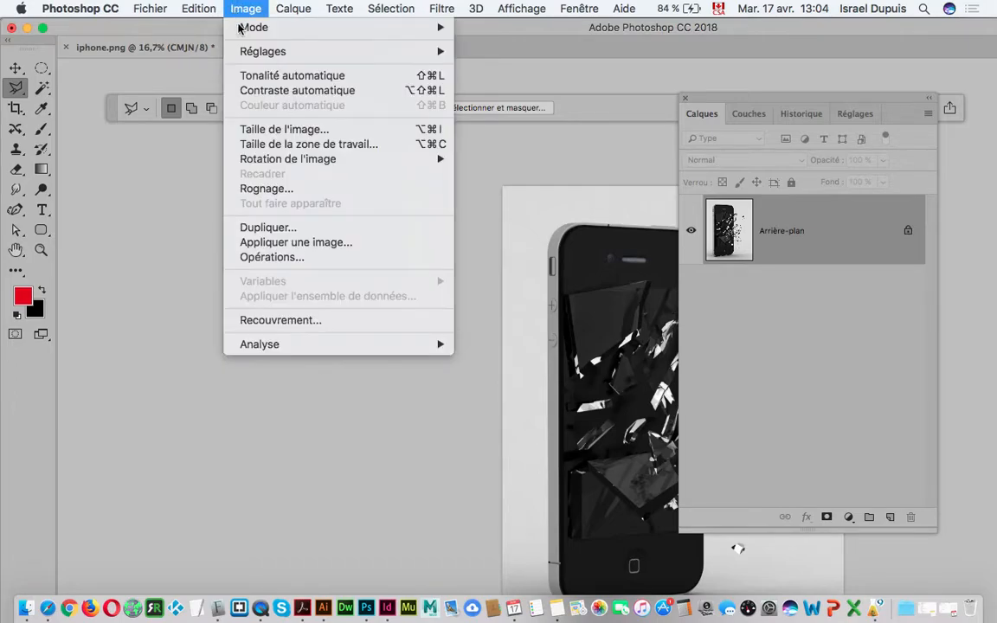
click(284, 131)
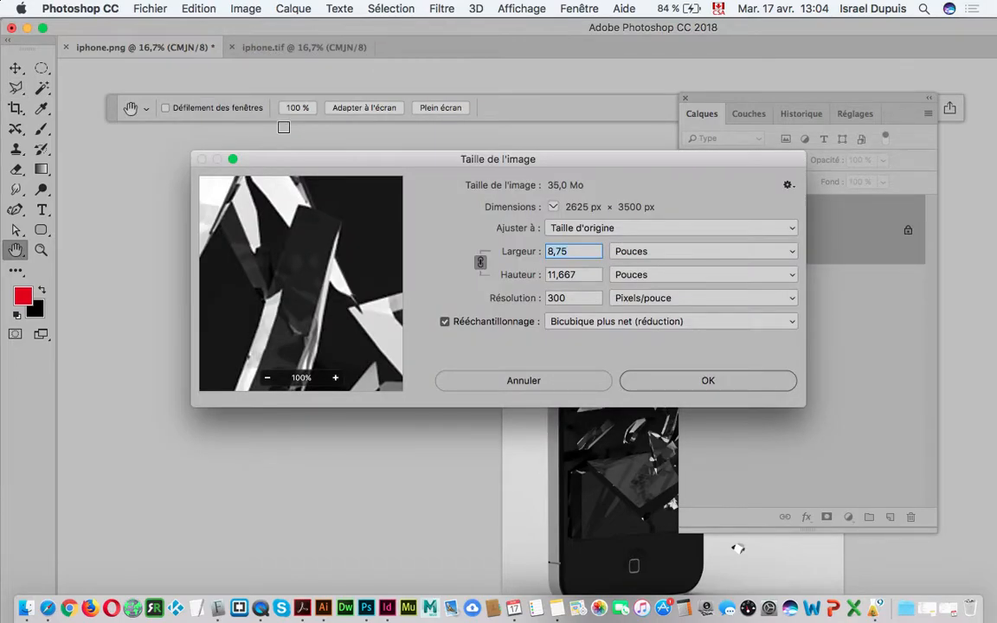
double_click(582, 296)
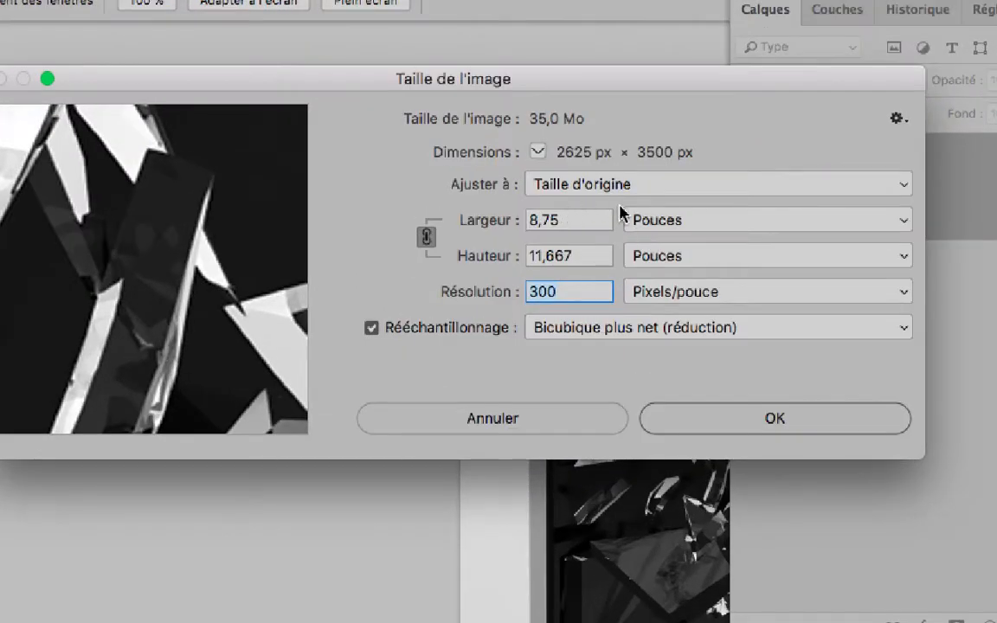
click(567, 251)
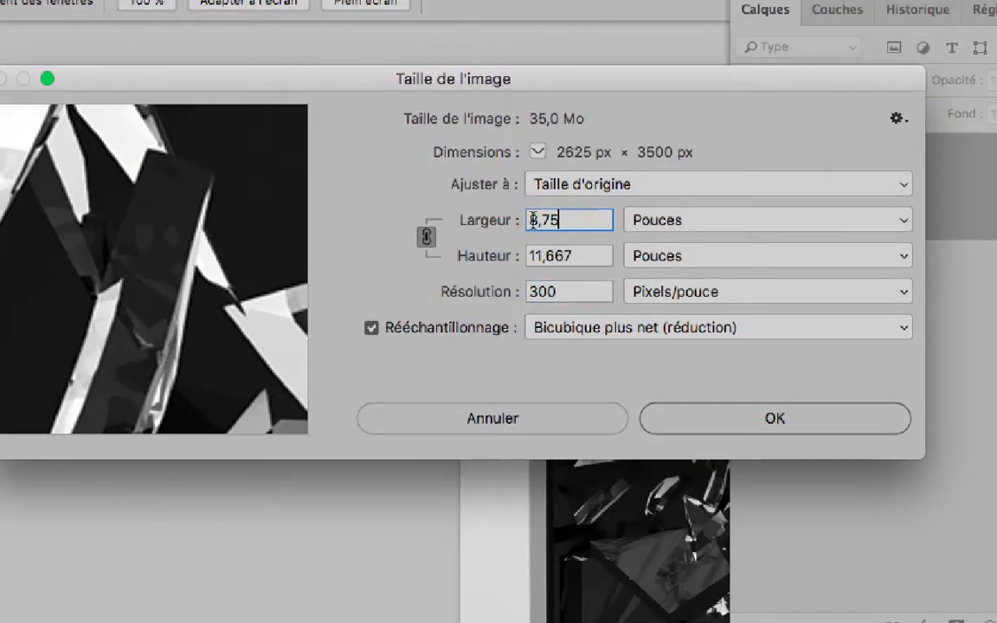
drag(569, 290, 520, 291)
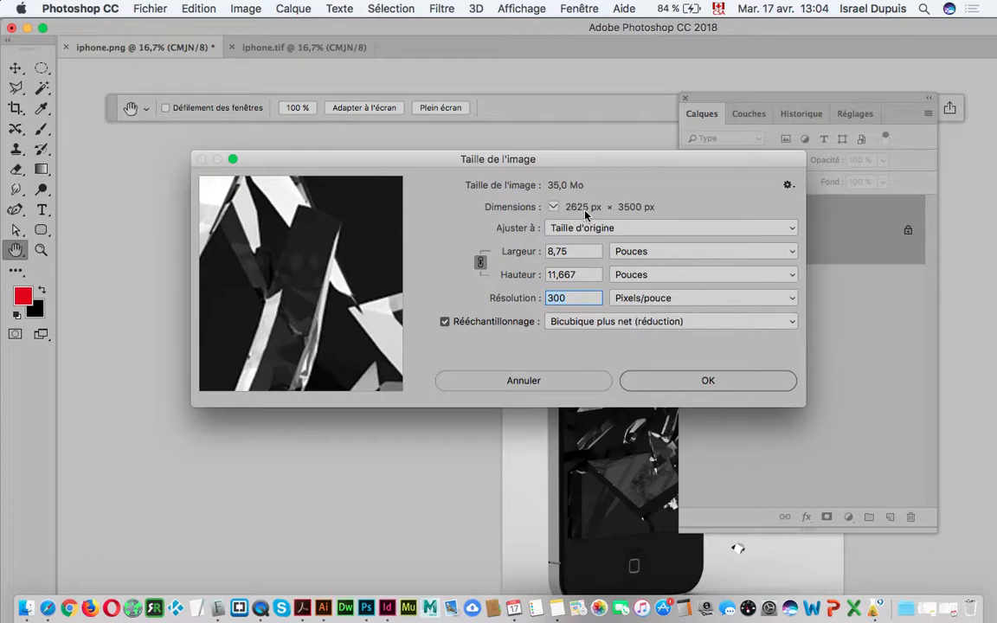
click(682, 382)
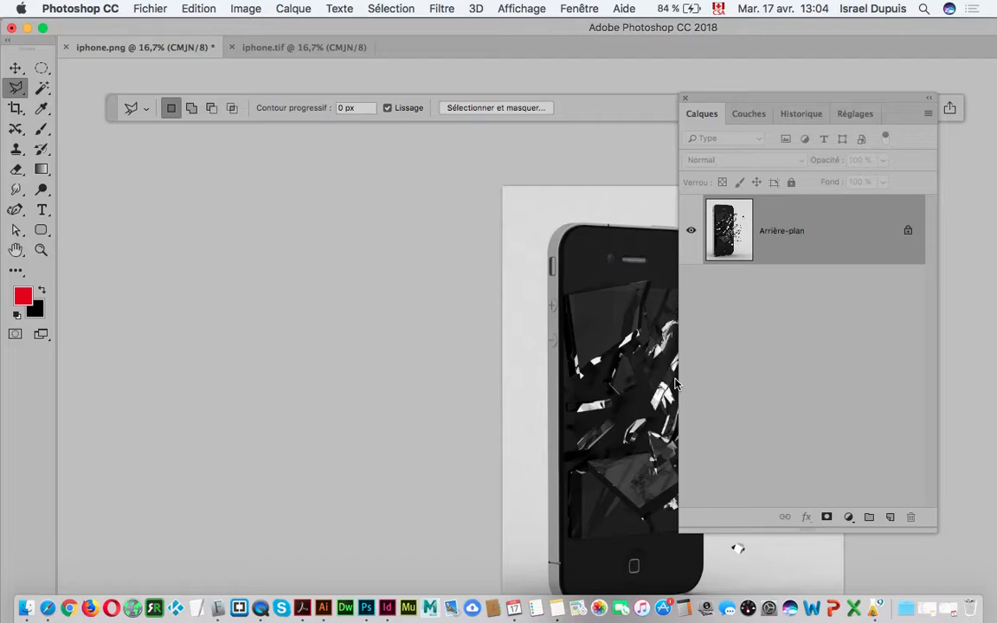
- Try to save iphone.png as a TIFF in the Links folder with the U.S. Web Coated (SWOP) v2 profile embedded
click(147, 8)
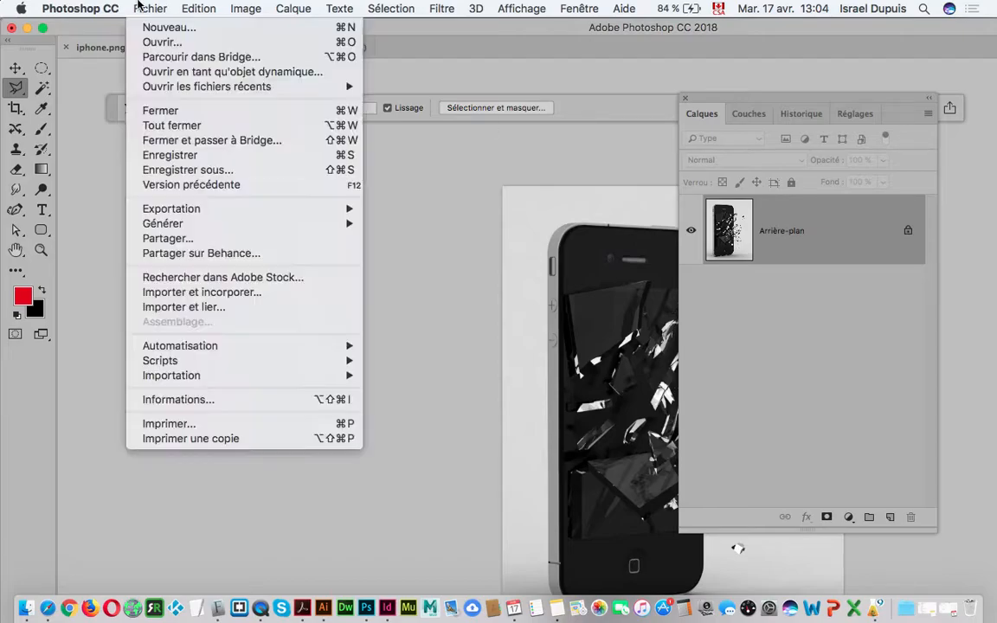
click(223, 170)
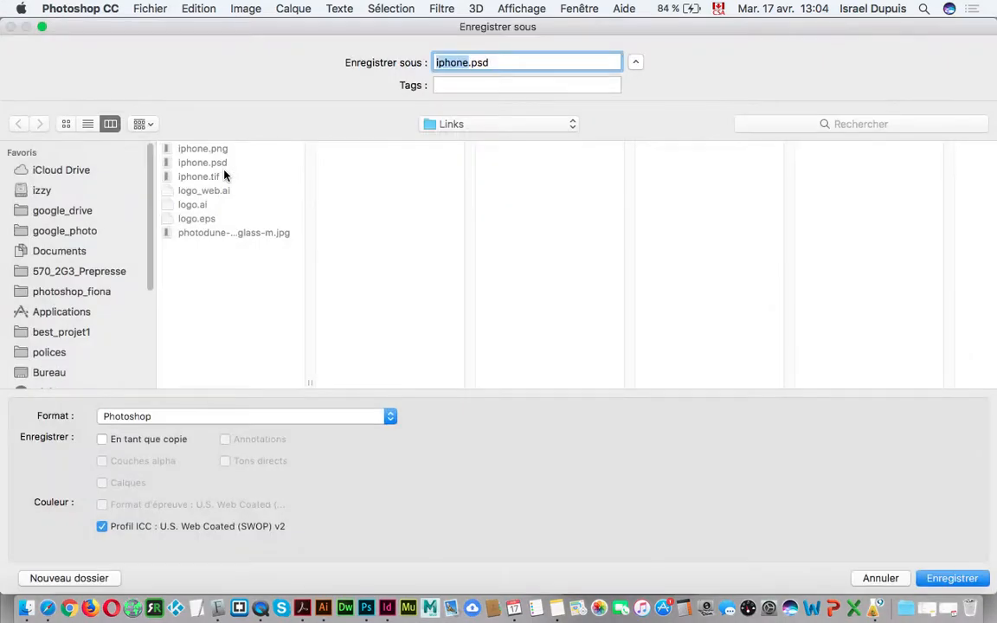
click(234, 419)
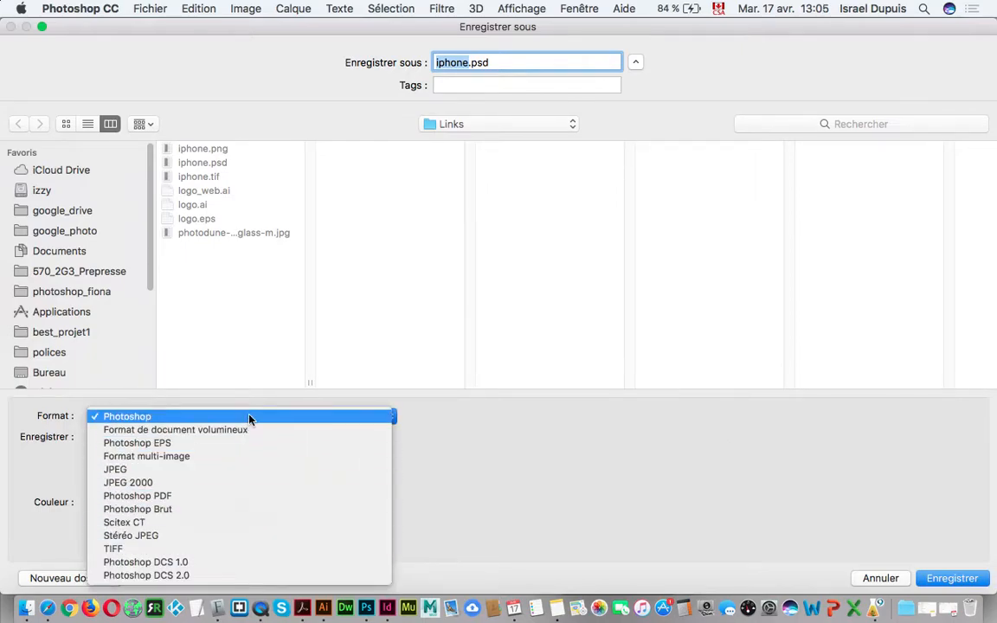
click(250, 550)
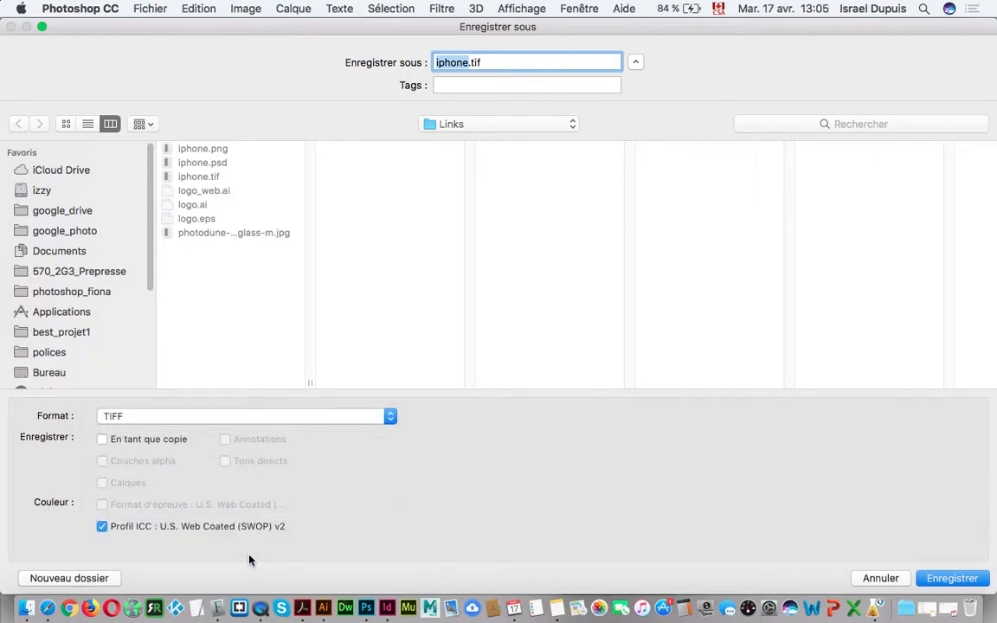
drag(483, 63, 422, 63)
key(Return)
click(588, 128)
click(608, 233)
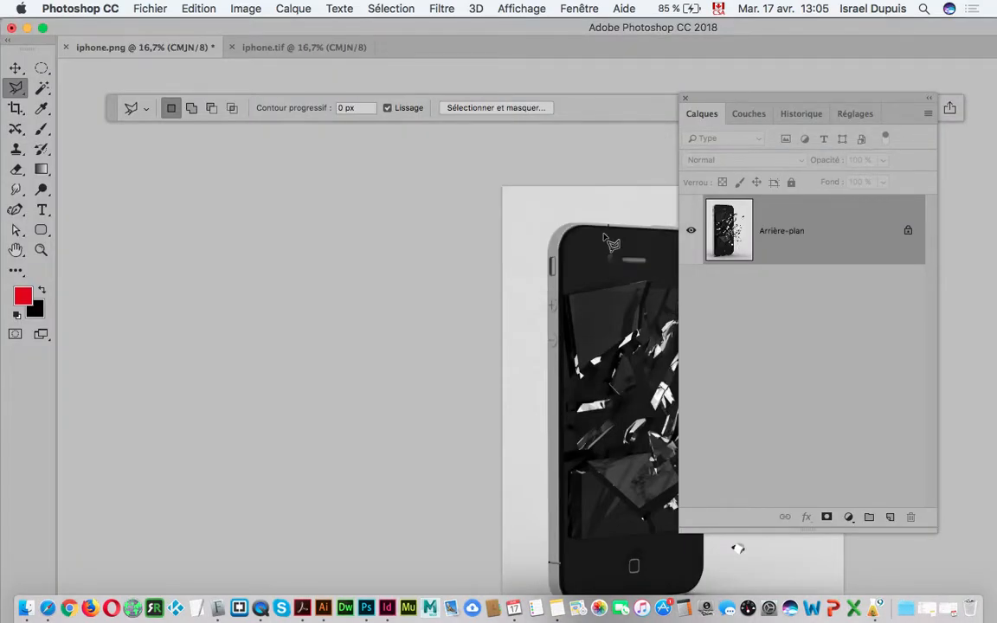
- Switch to InDesign and look over the placed iPhone image in the poster_izzy.indd layout
click(387, 610)
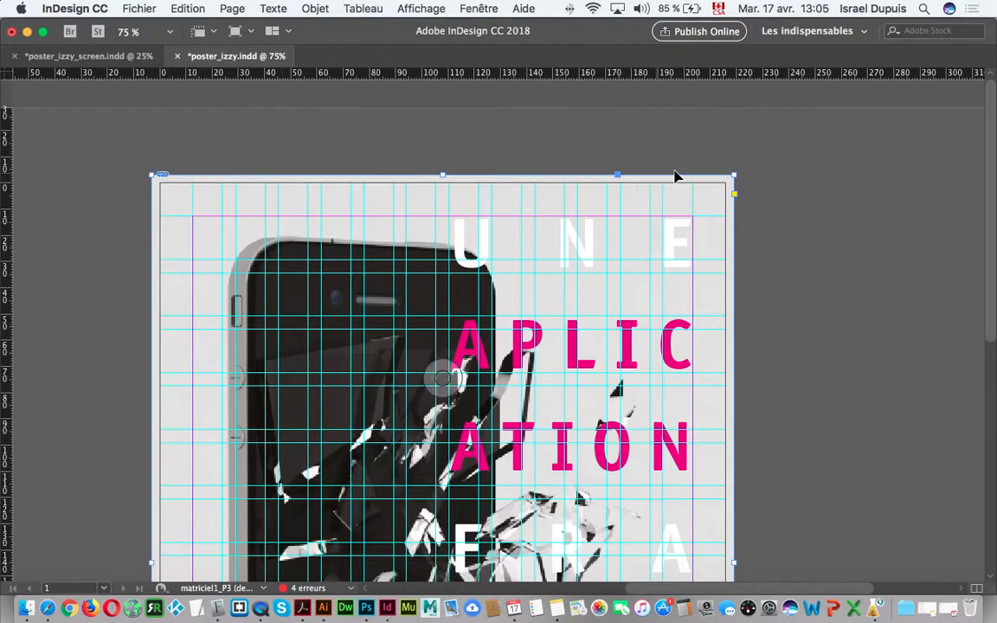
scroll(663, 470, down, 10)
scroll(665, 469, up, 9)
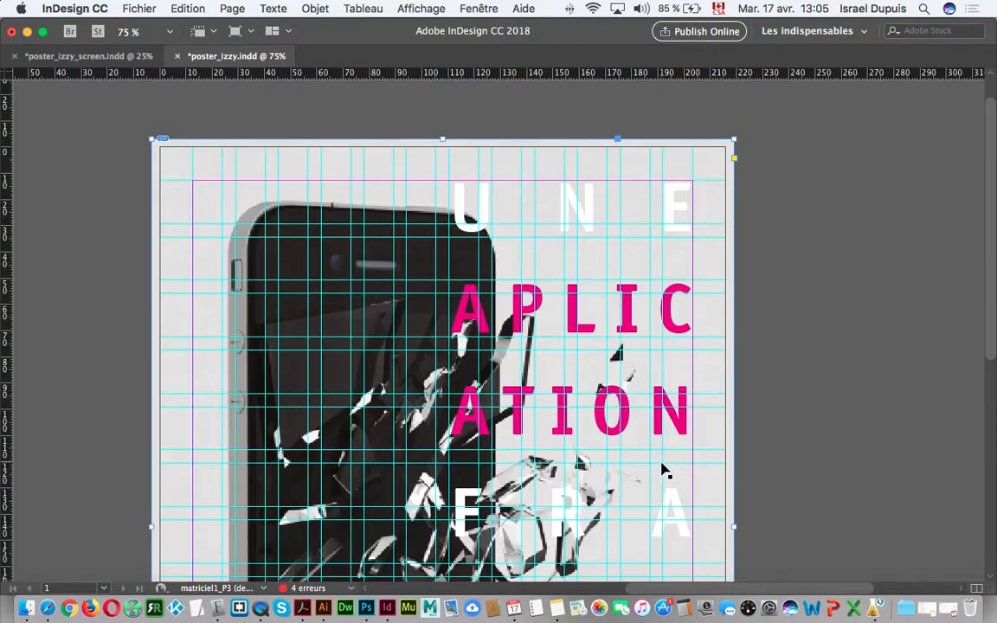
scroll(663, 470, up, 2)
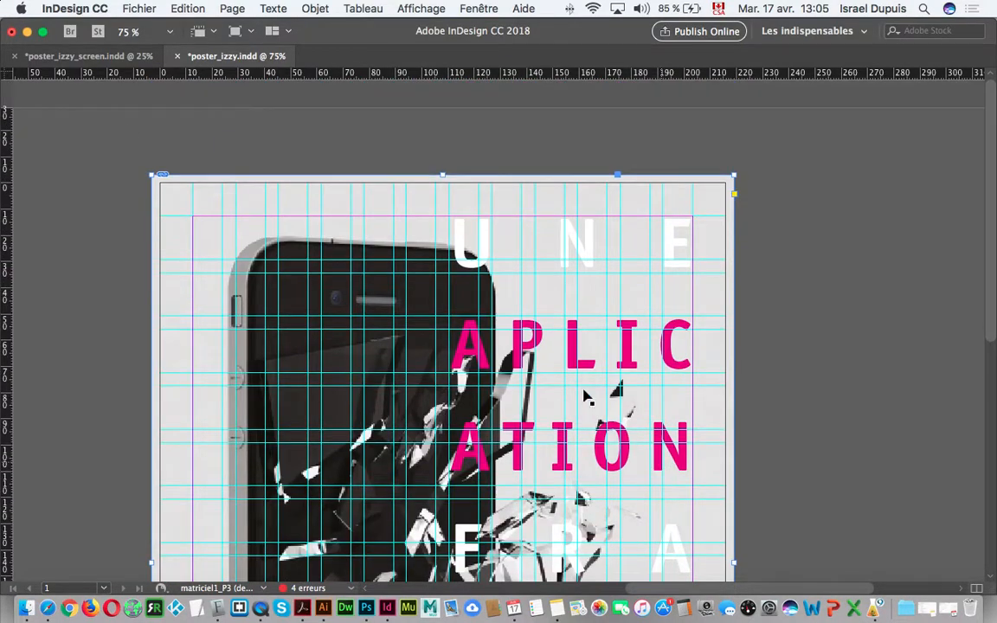
- Return to Photoshop and review iphone.png's dimensions and resolution again without changing them
click(363, 611)
click(248, 8)
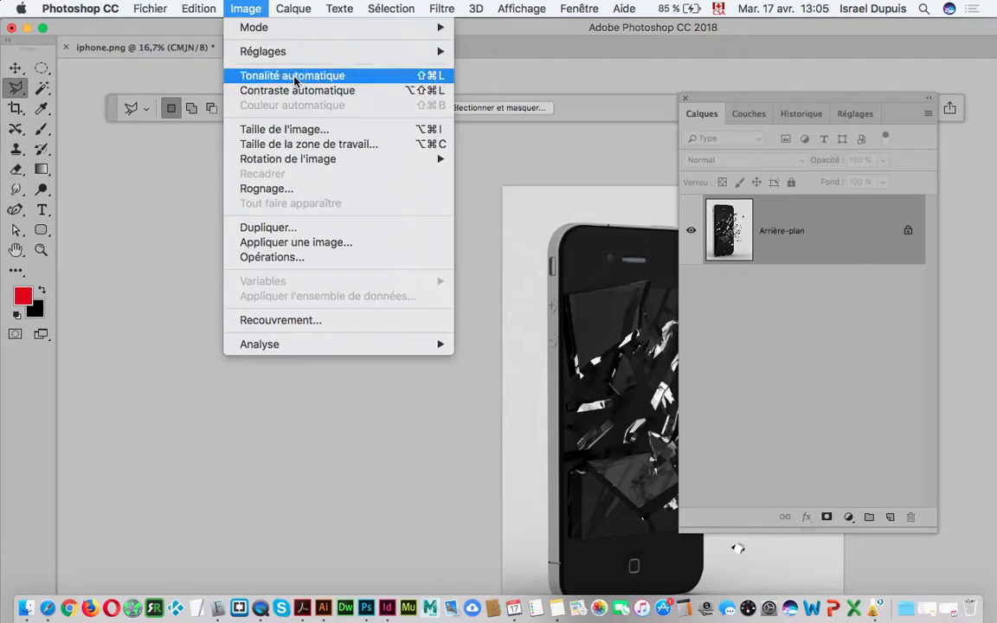
click(283, 129)
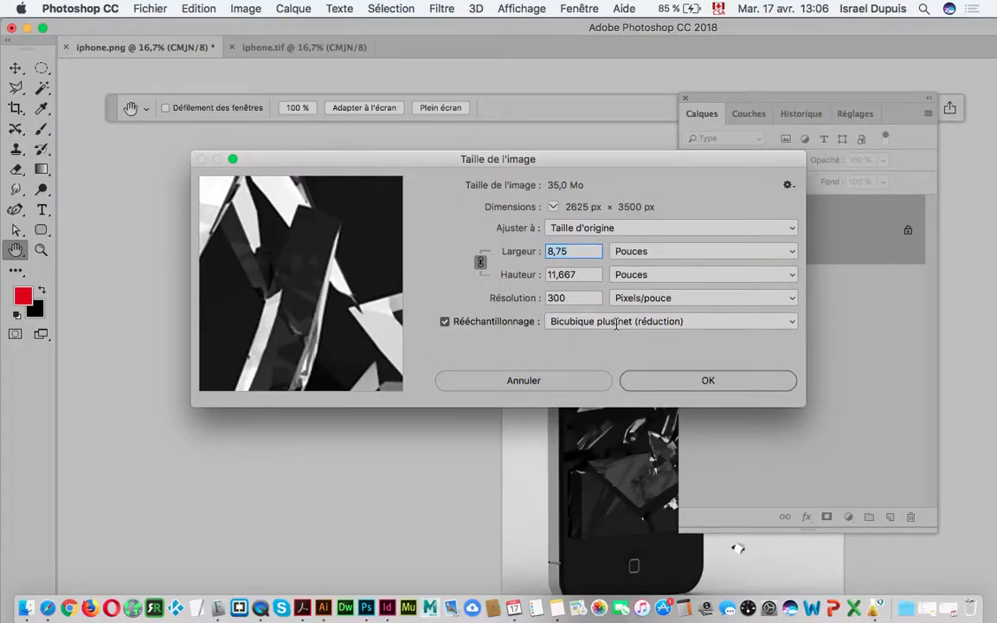
click(704, 380)
key(l)
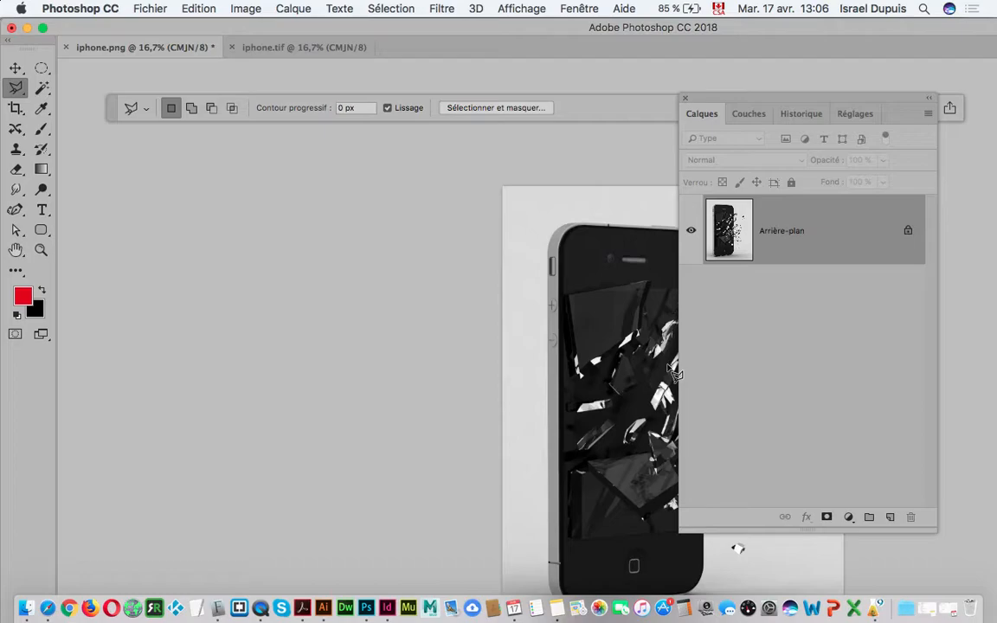
- Switch to Illustrator, convert logo_web.ai to the CMJN document colour mode, and compare the logo in preview and outline views
key(super+Tab)
key(super+Tab)
key(super+Tab)
key(super+Tab)
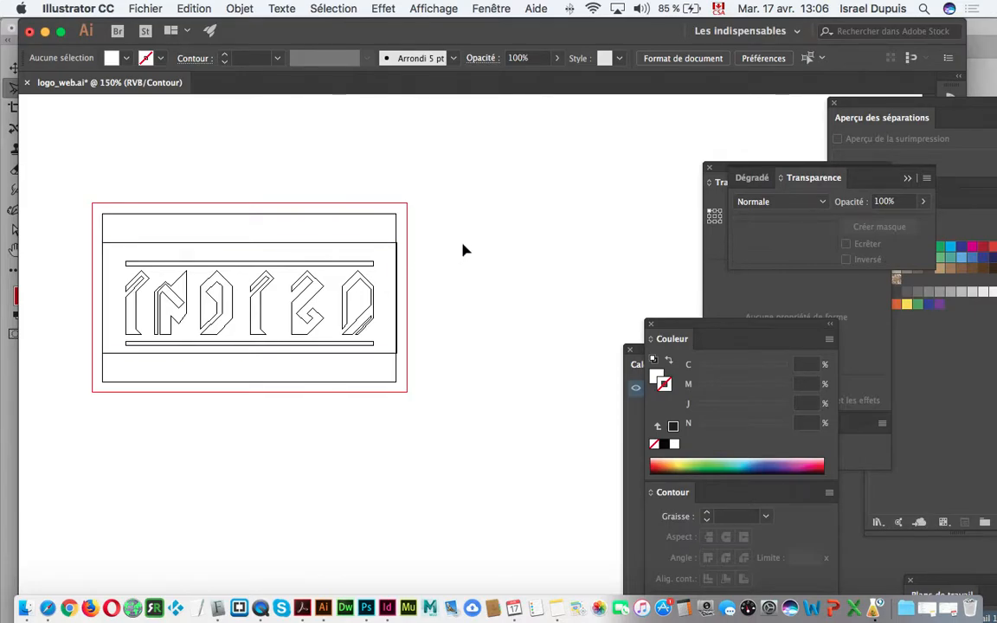
click(175, 8)
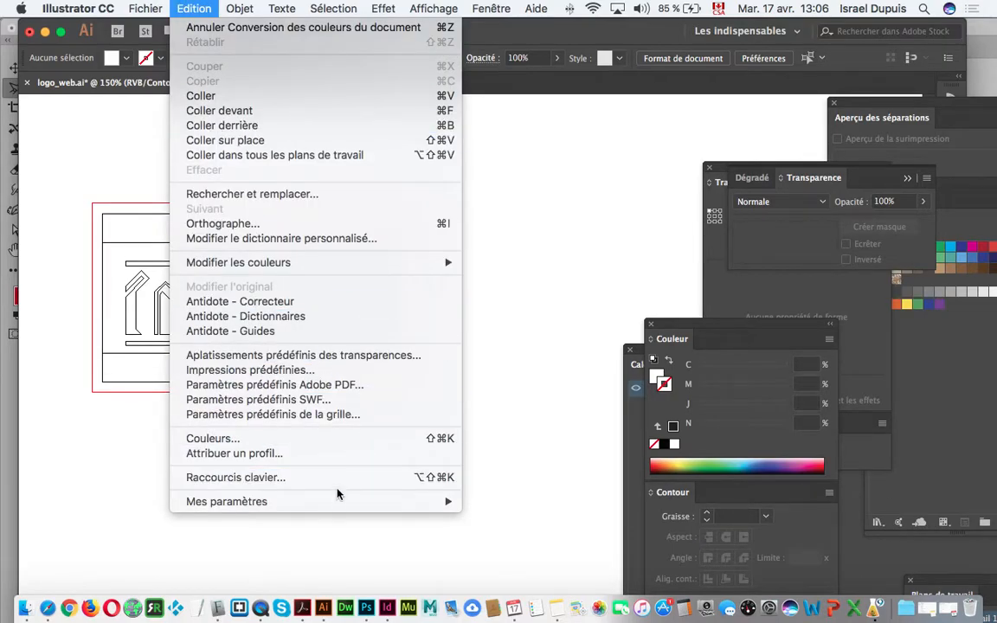
mouse_move(342, 269)
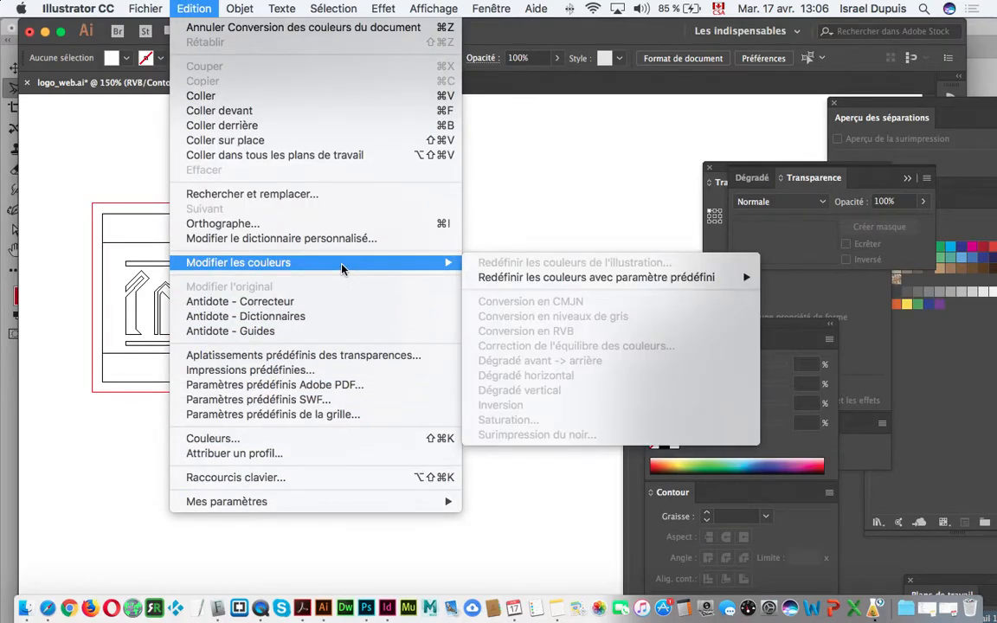
mouse_move(145, 9)
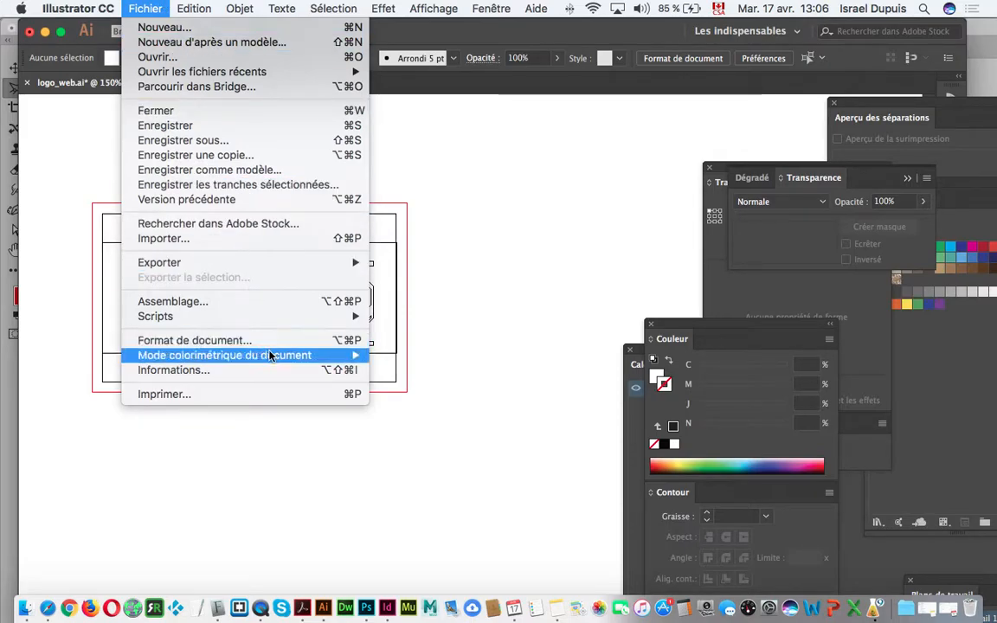
mouse_move(274, 356)
click(403, 354)
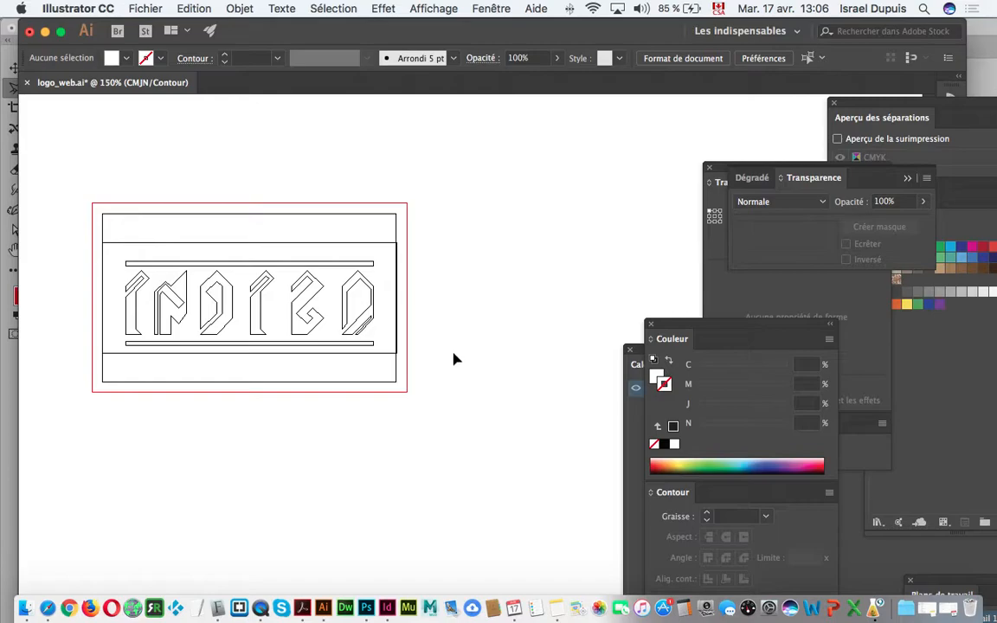
key(super+y)
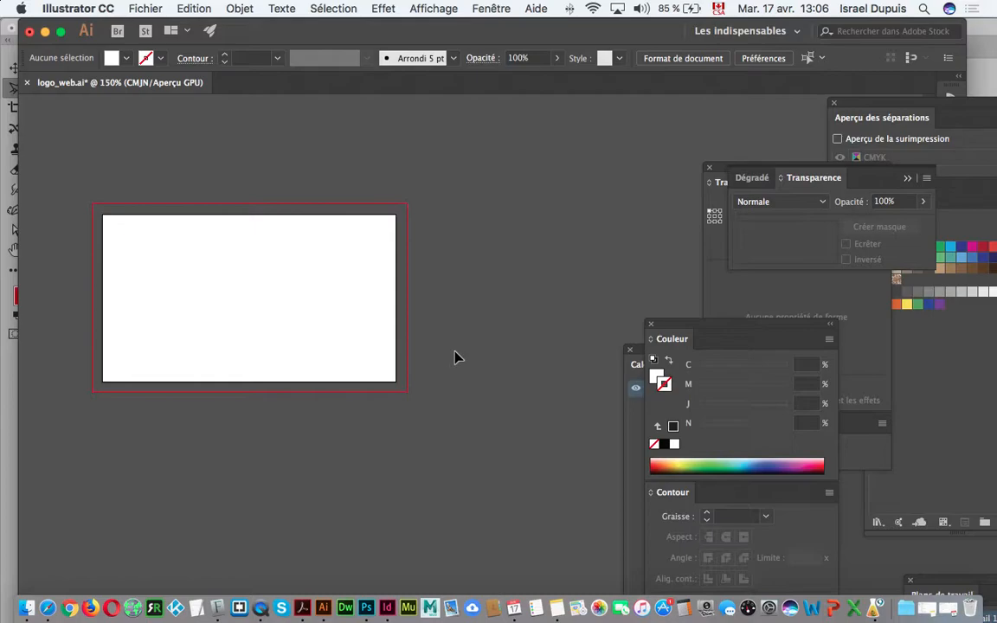
key(super+y)
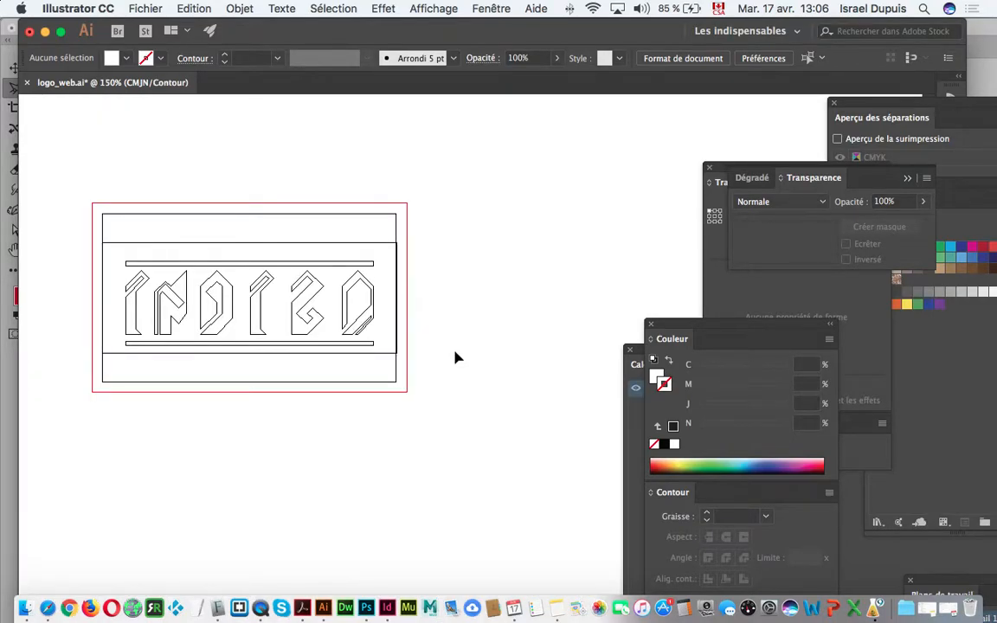
- Select the whole logo artwork and review the Décomposer command available for expanding it
drag(75, 207, 505, 482)
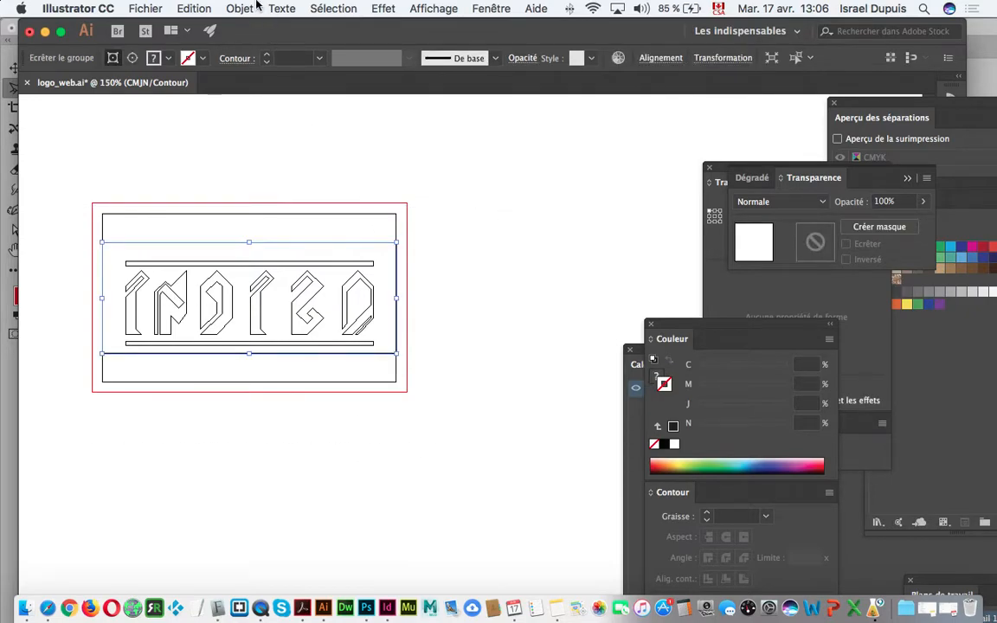
click(206, 8)
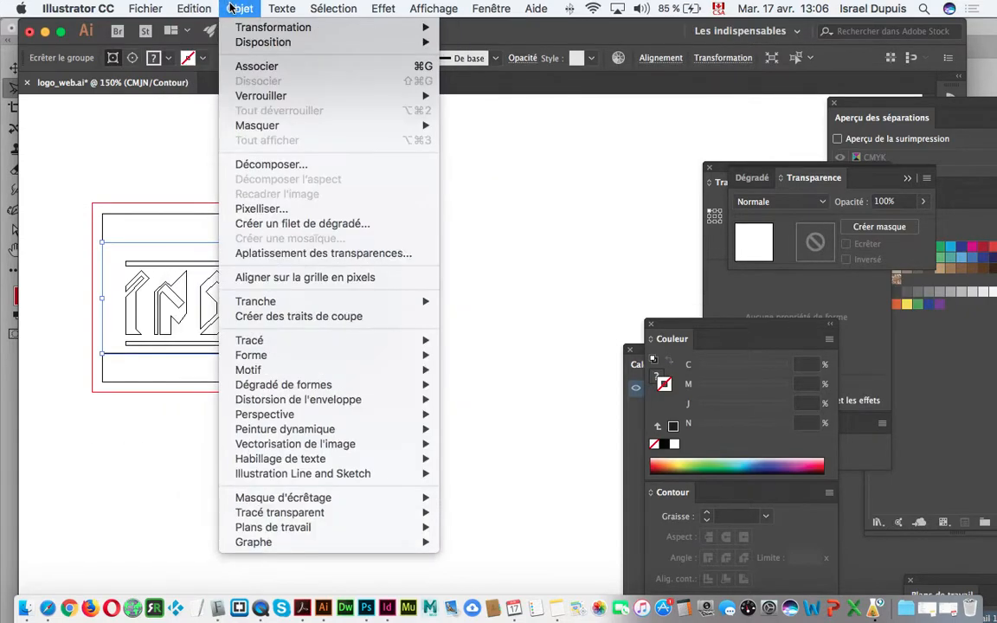
click(315, 166)
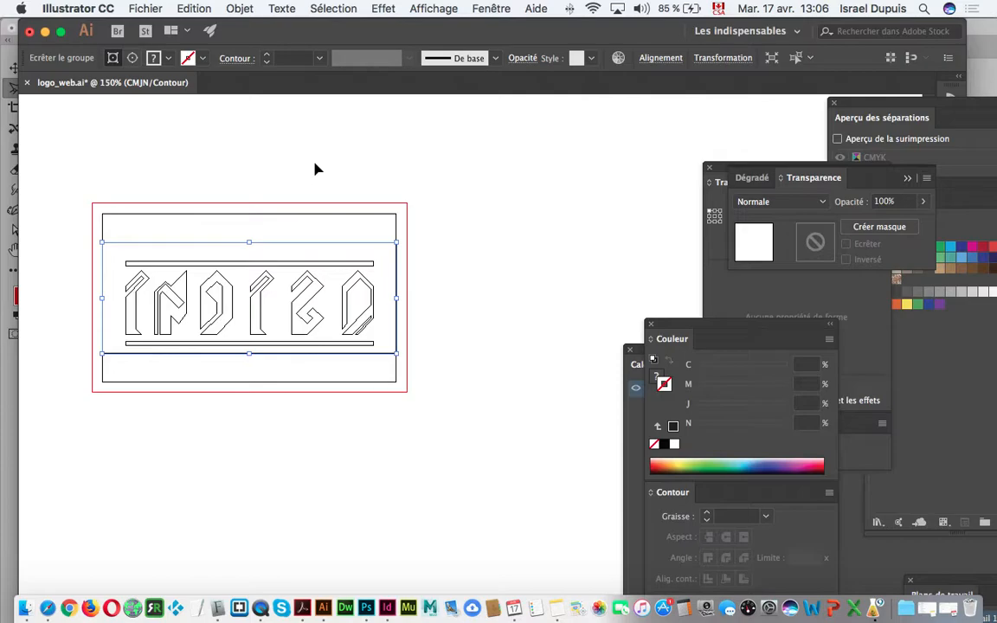
click(255, 7)
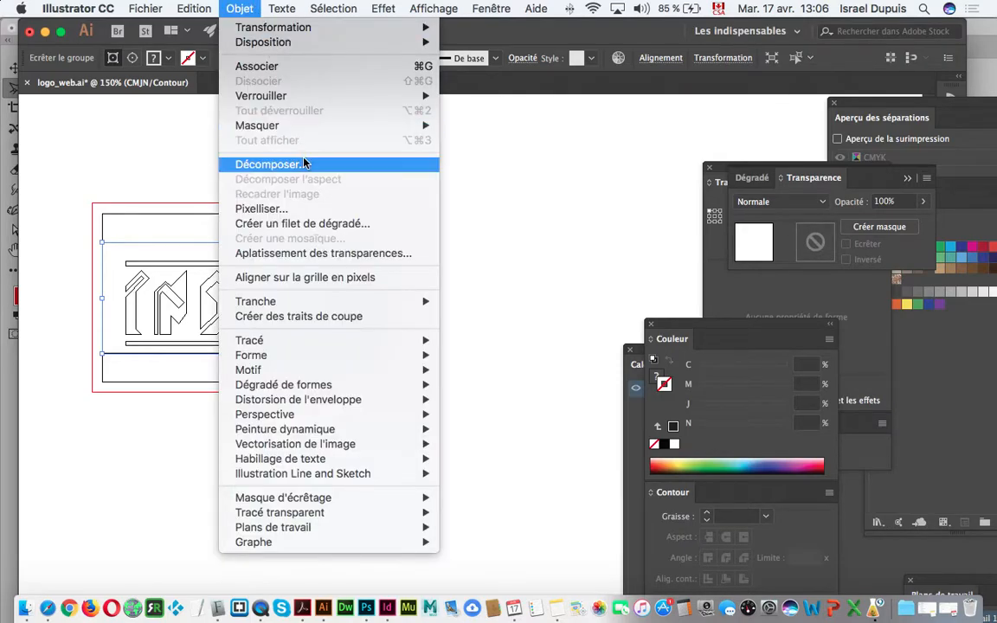
click(549, 210)
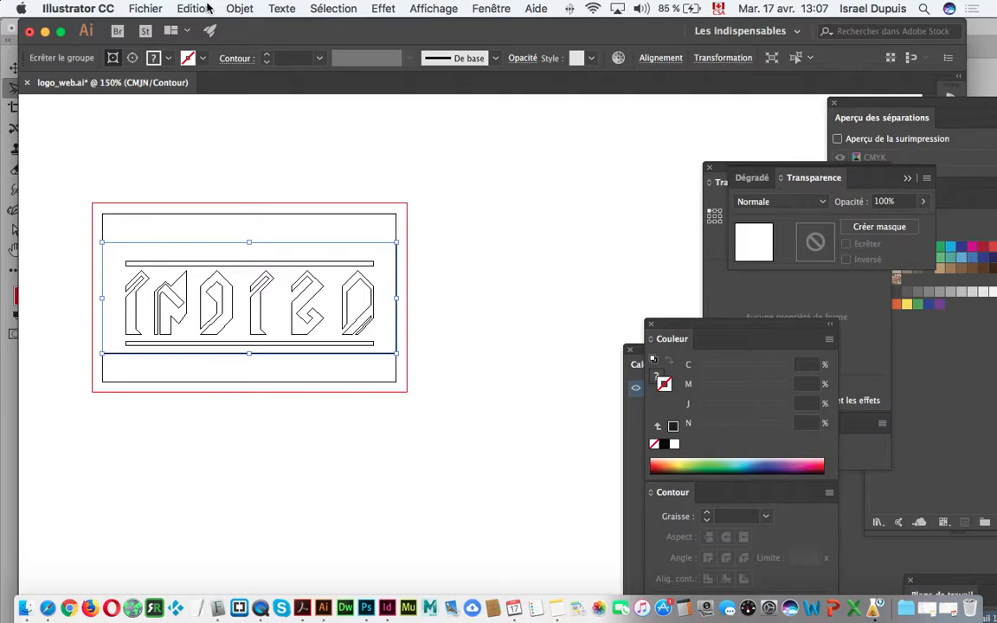
click(240, 9)
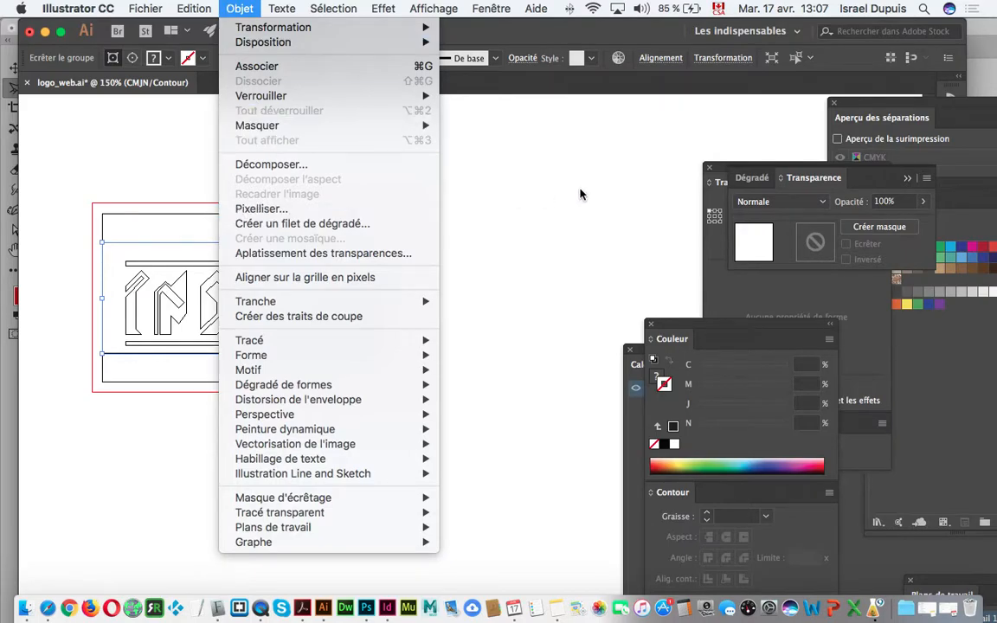
click(581, 195)
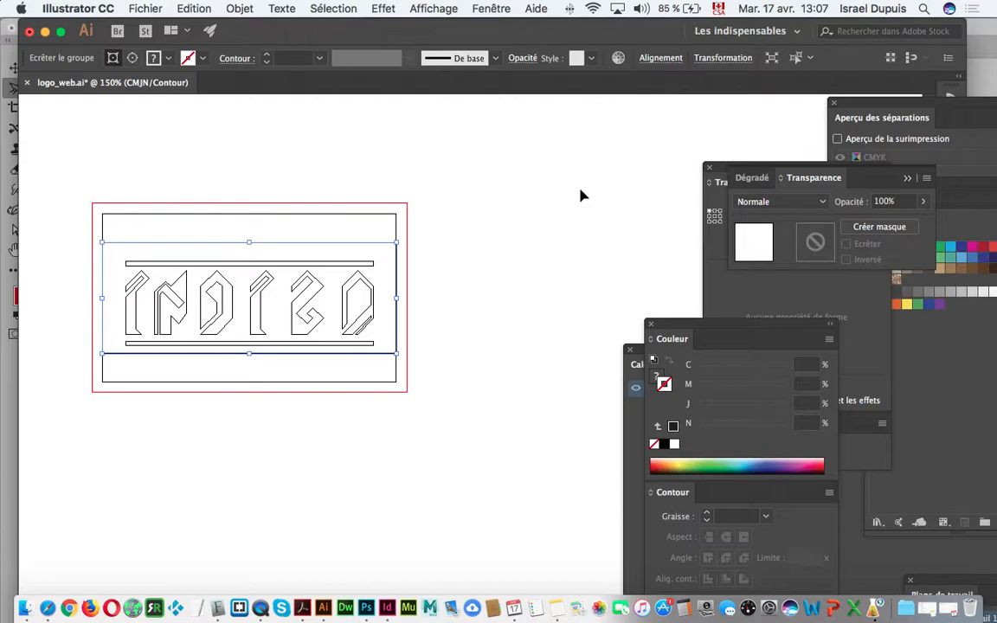
- Switch to InDesign to look over the poster layout and return to logo_web.ai in Illustrator to review its editing commands
key(super+Tab)
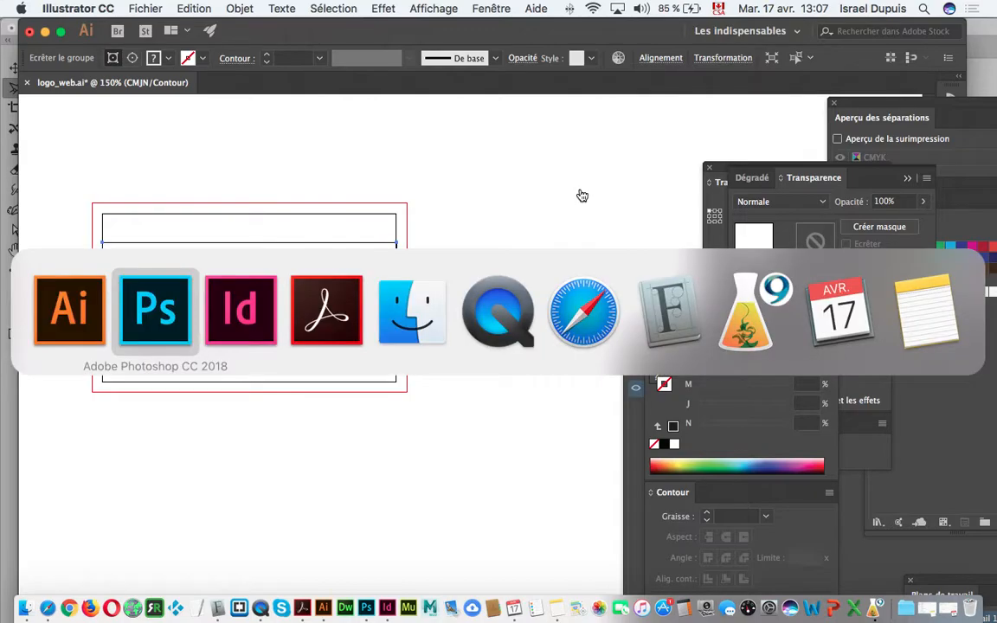
key(super+Tab)
scroll(593, 294, down, 10)
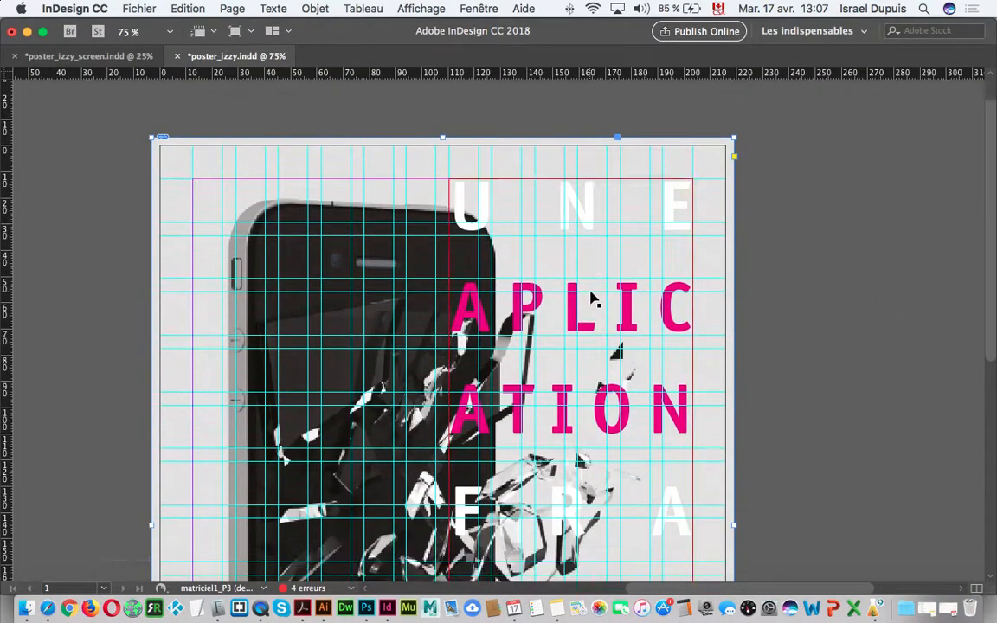
key(super+Tab)
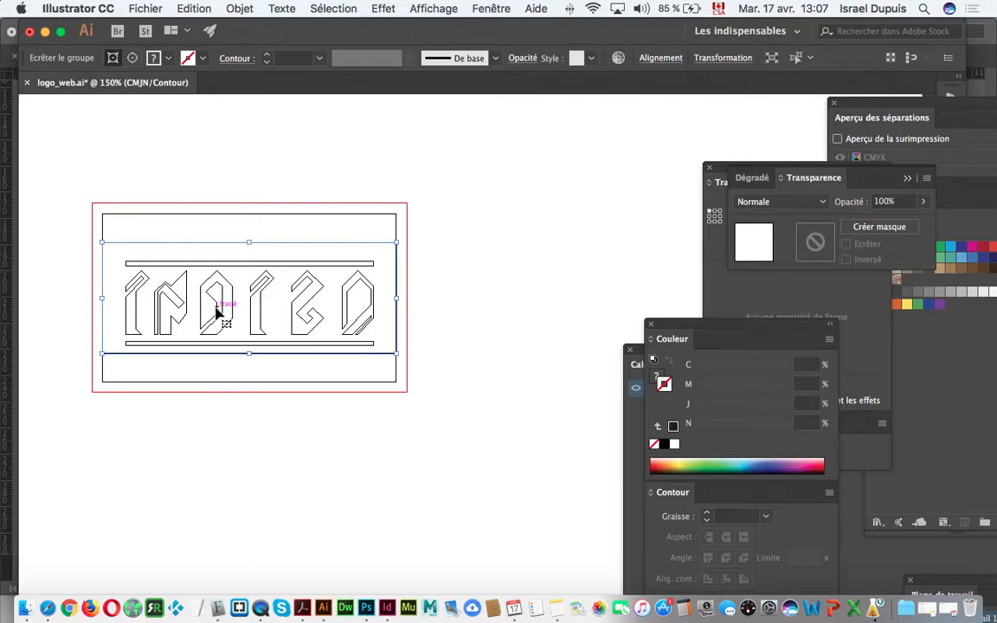
click(195, 7)
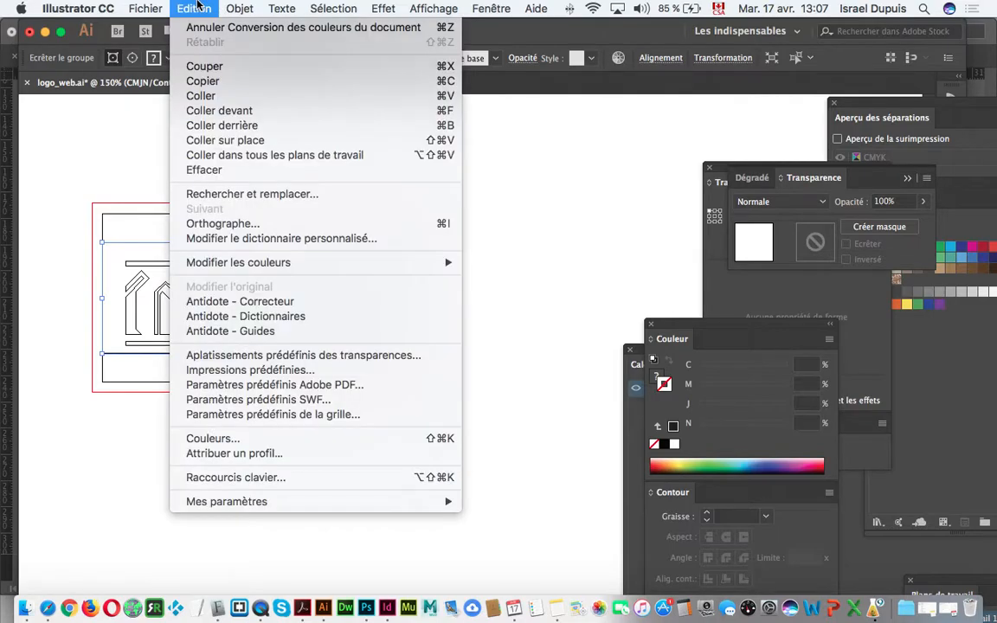
click(518, 191)
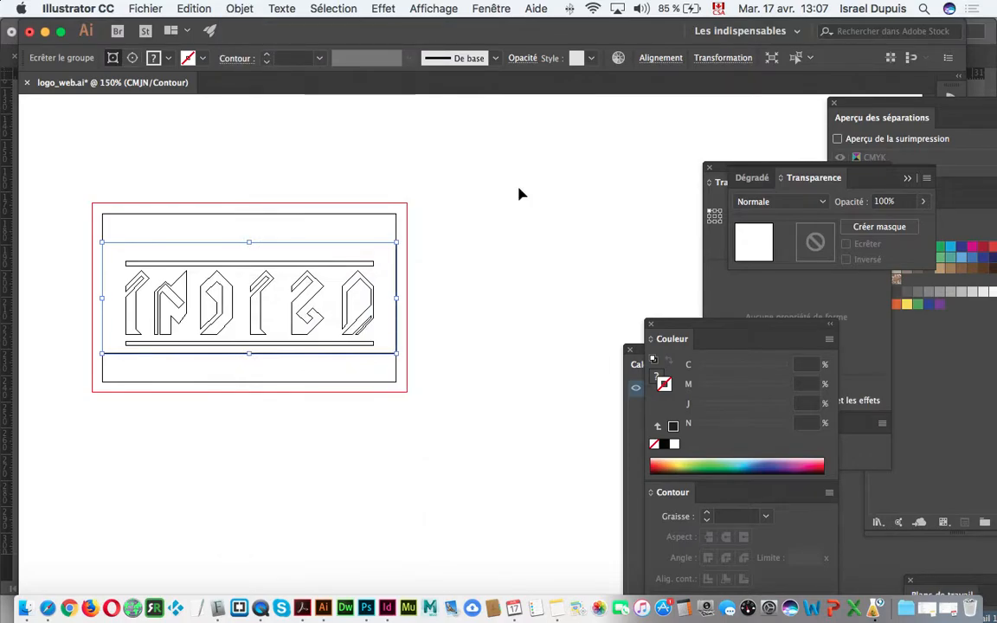
- Save the CMJN logo under the name logo_web.eps in the Links folder, using the Illustrator EPS (eps) format
click(161, 8)
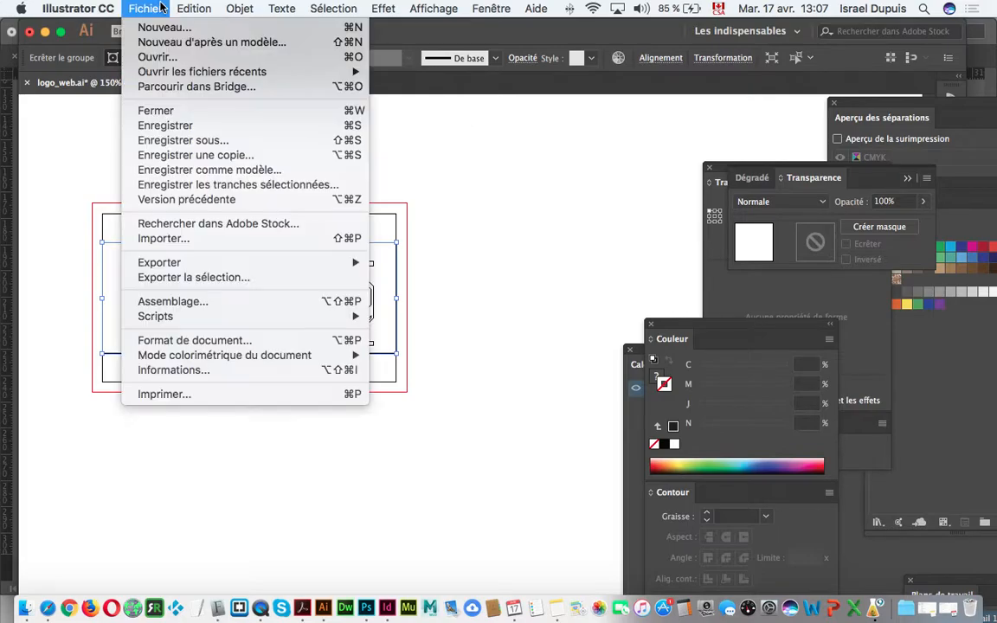
click(251, 140)
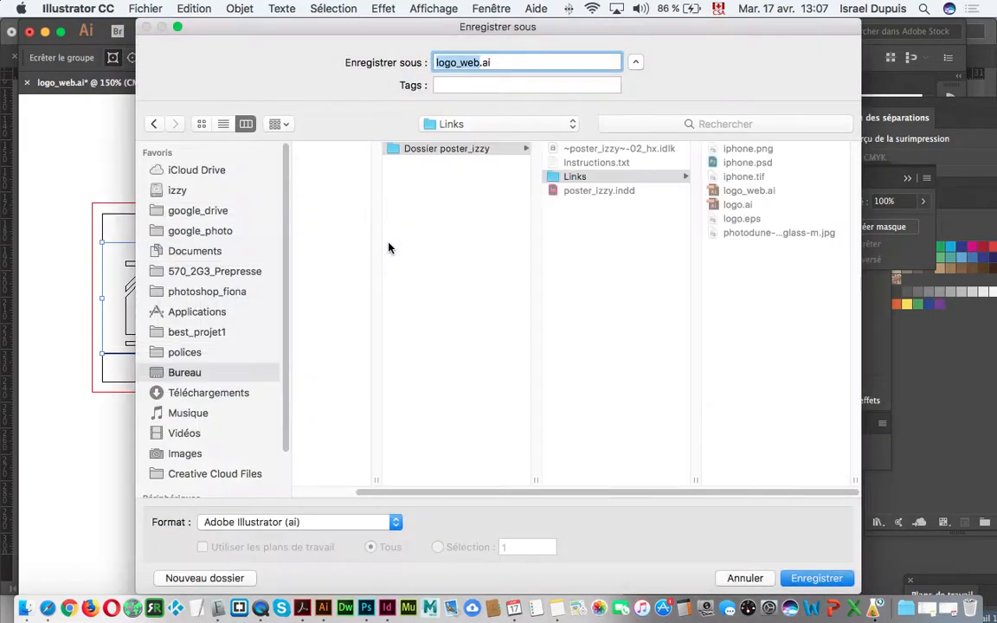
click(316, 524)
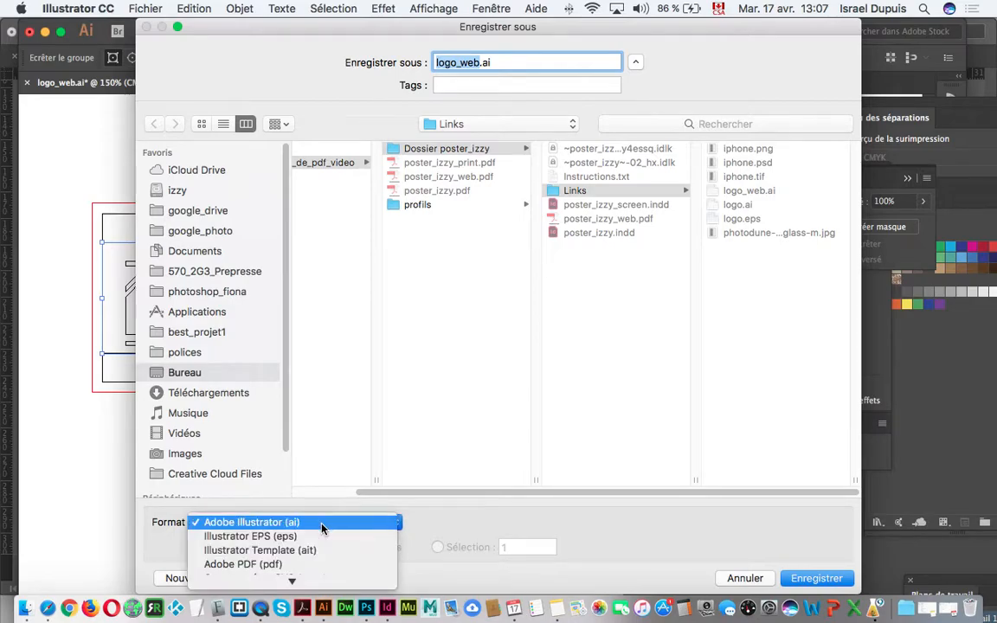
click(325, 536)
click(640, 192)
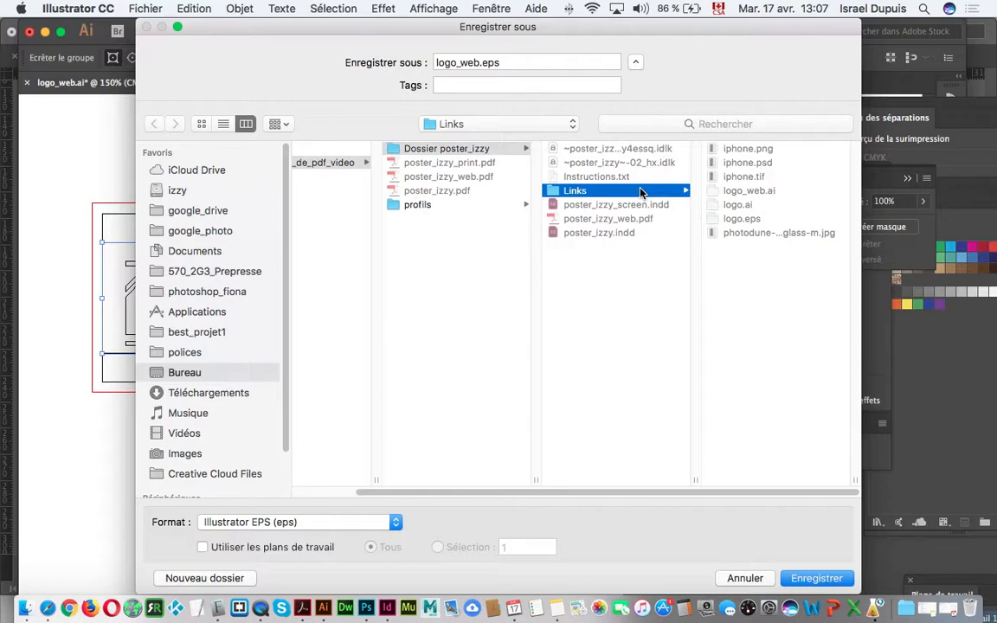
click(814, 577)
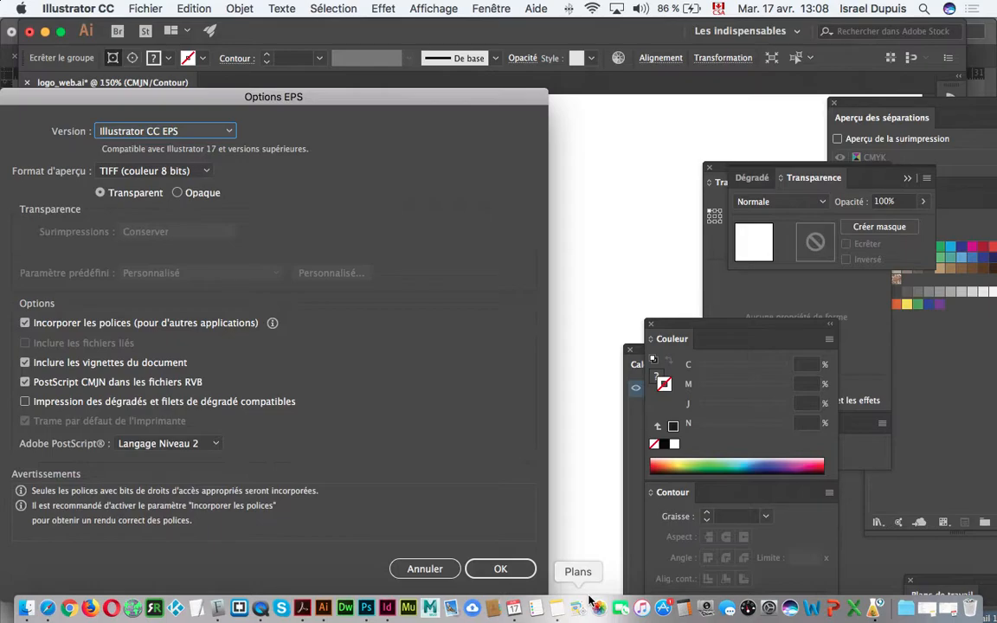
- Set the EPS version to Illustrator 10 EPS and complete the save of the logo
drag(159, 93, 194, 41)
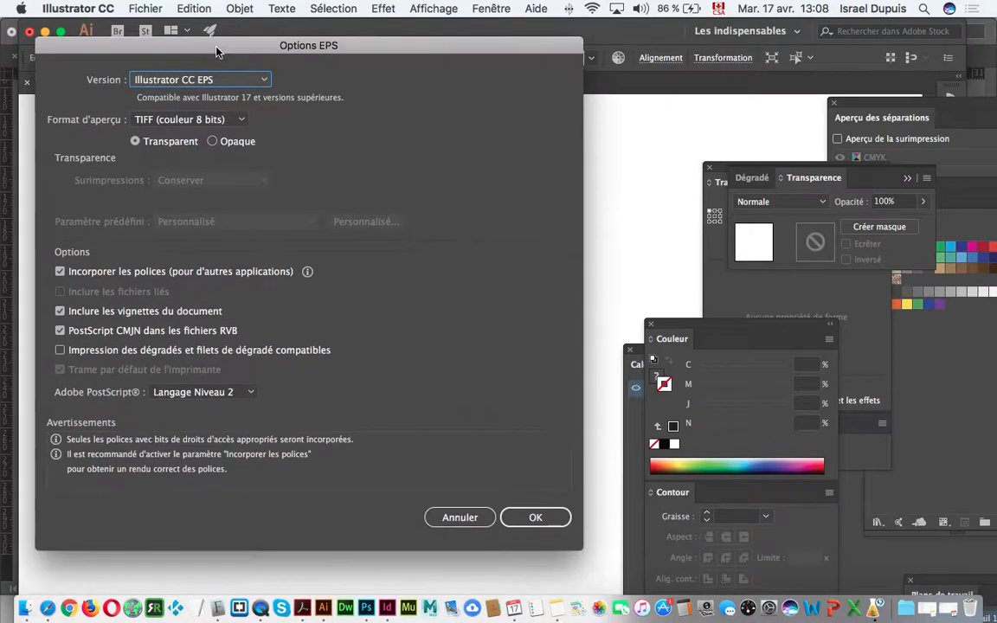
click(252, 81)
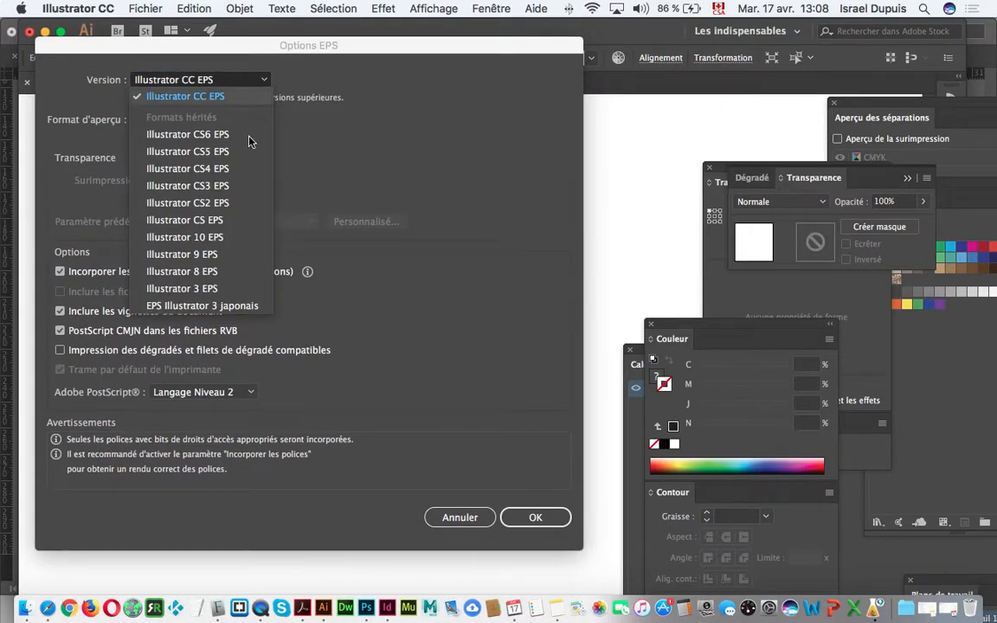
click(229, 239)
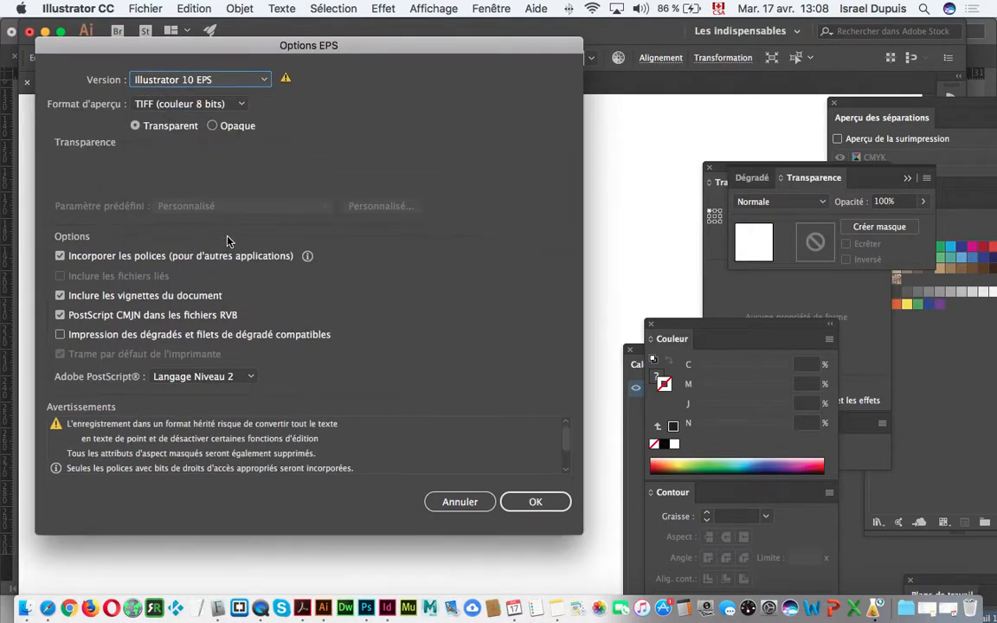
click(256, 81)
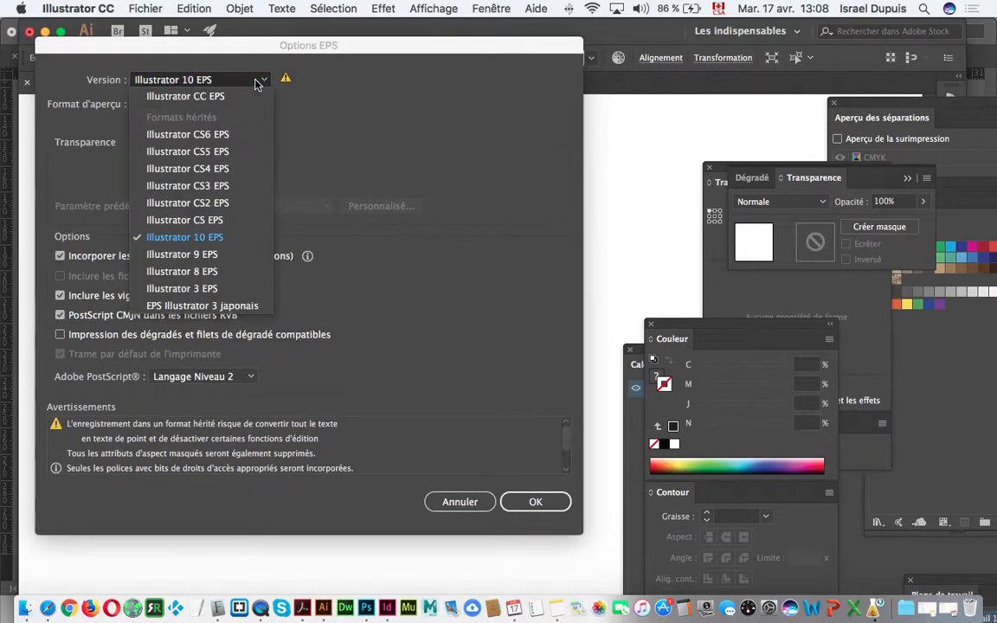
click(241, 240)
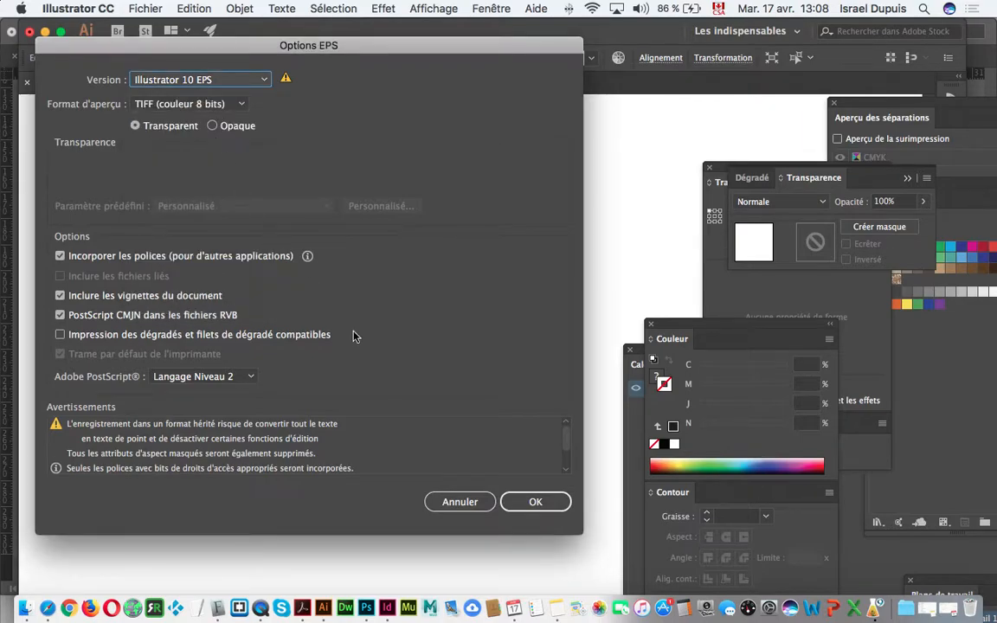
click(536, 502)
click(642, 439)
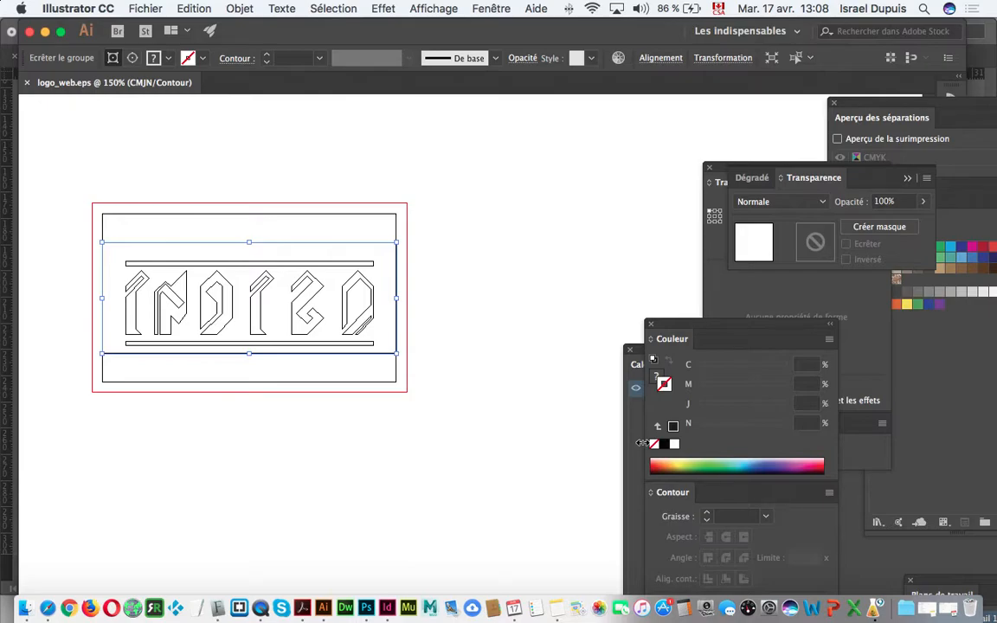
- Switch to InDesign and apply the prepresse_CMJN_pas_die_bleed preflight profile to poster_izzy.indd
click(387, 609)
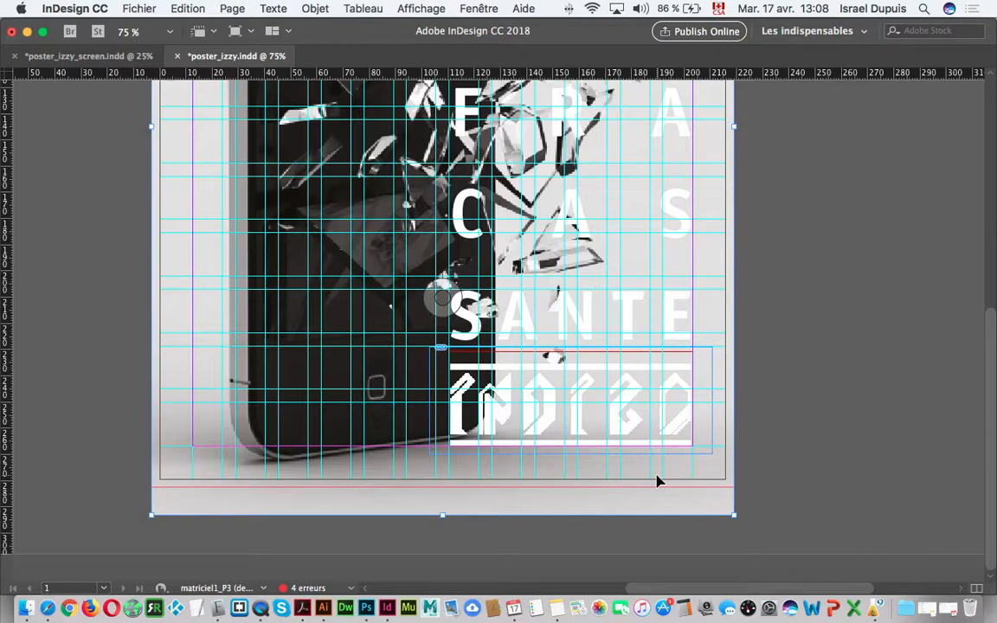
click(263, 589)
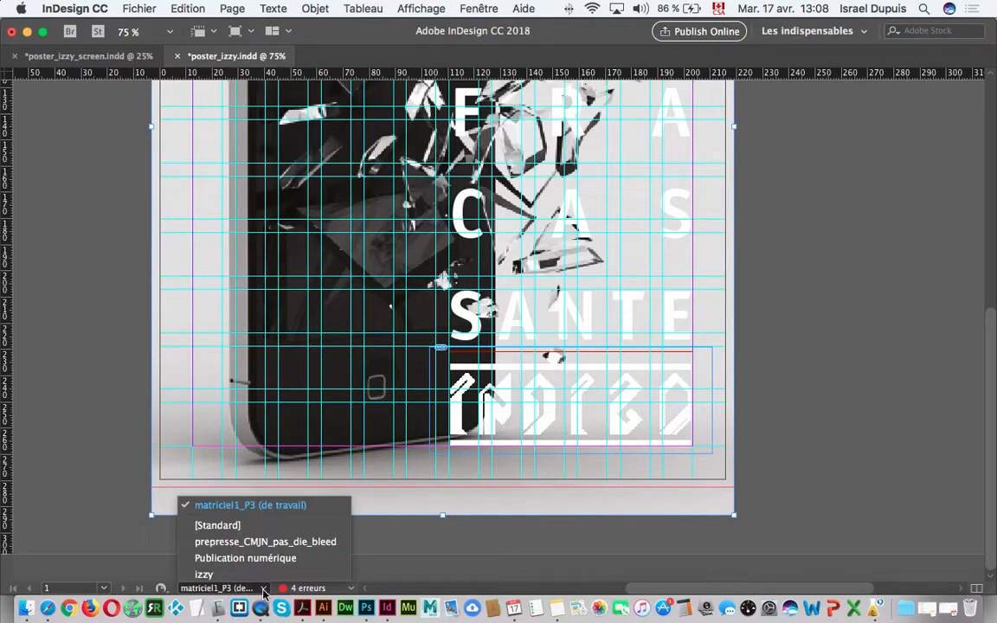
click(260, 542)
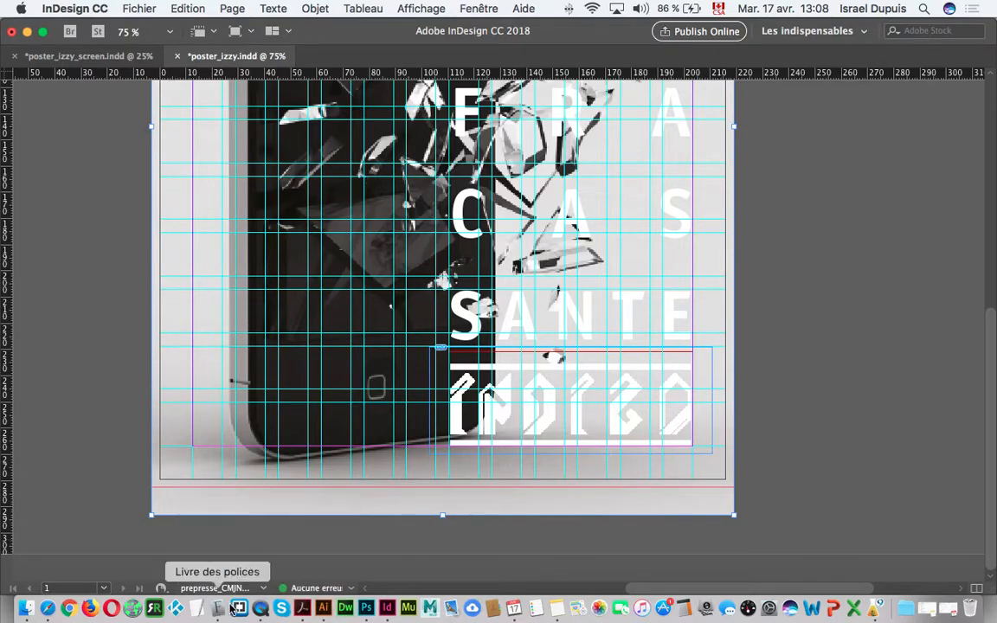
click(262, 588)
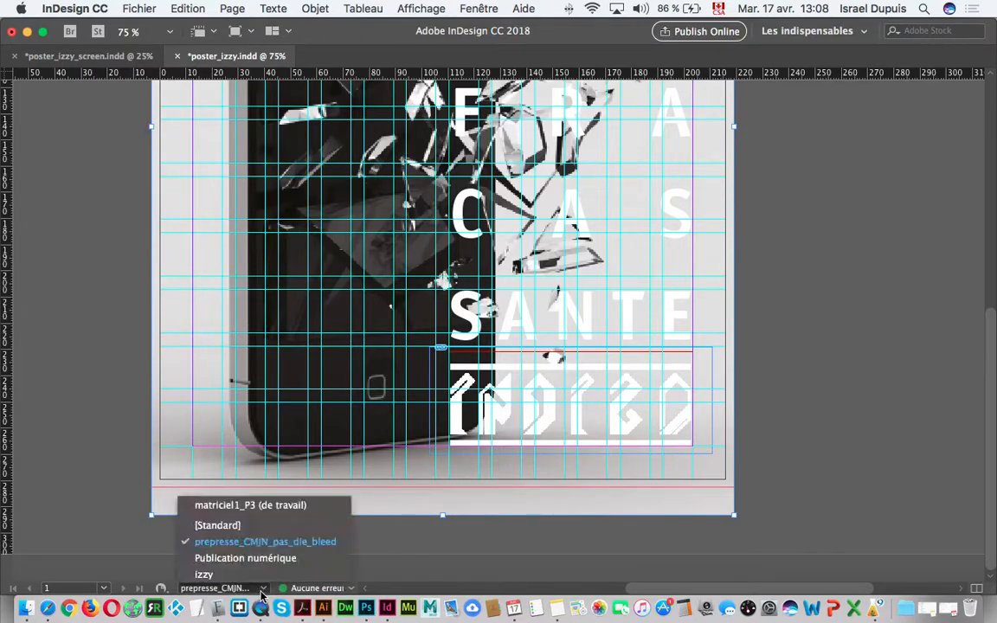
click(379, 589)
- Review the preflight check and the available profiles for poster_izzy.indd, and look over the poster page
click(351, 588)
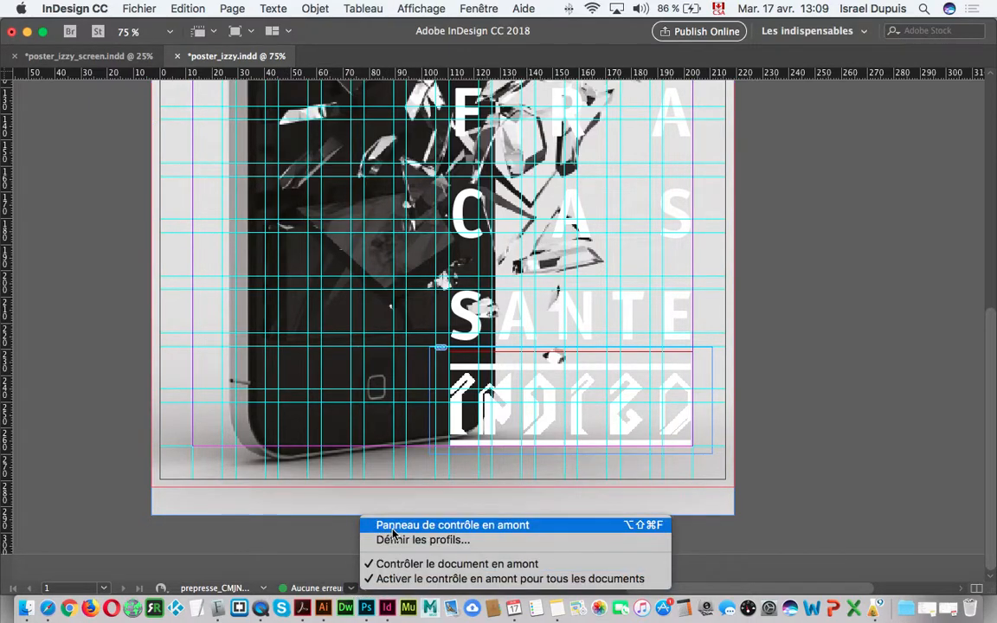
click(476, 525)
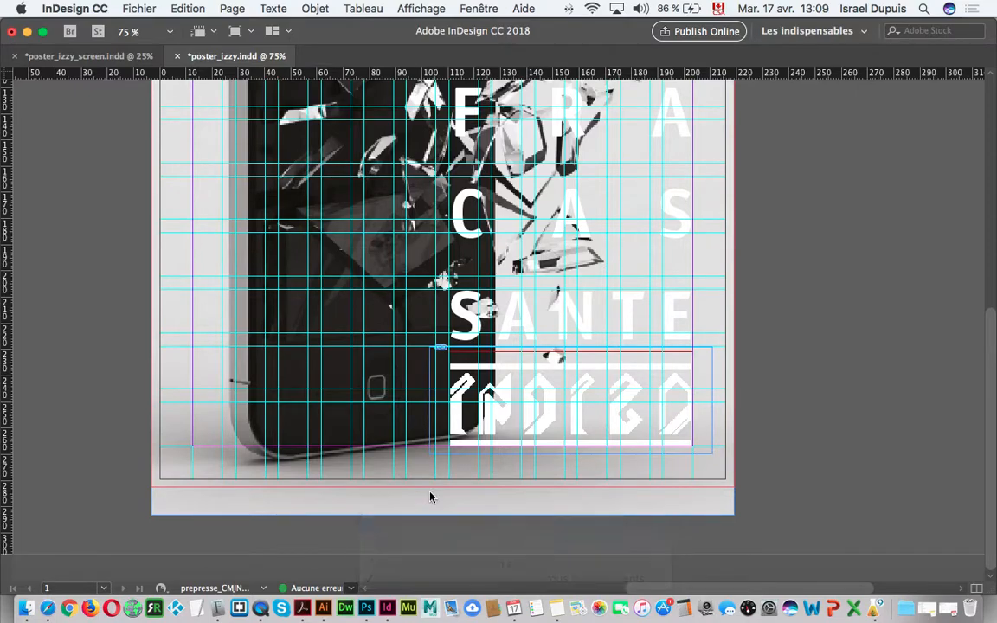
click(853, 63)
click(854, 62)
click(645, 24)
click(260, 588)
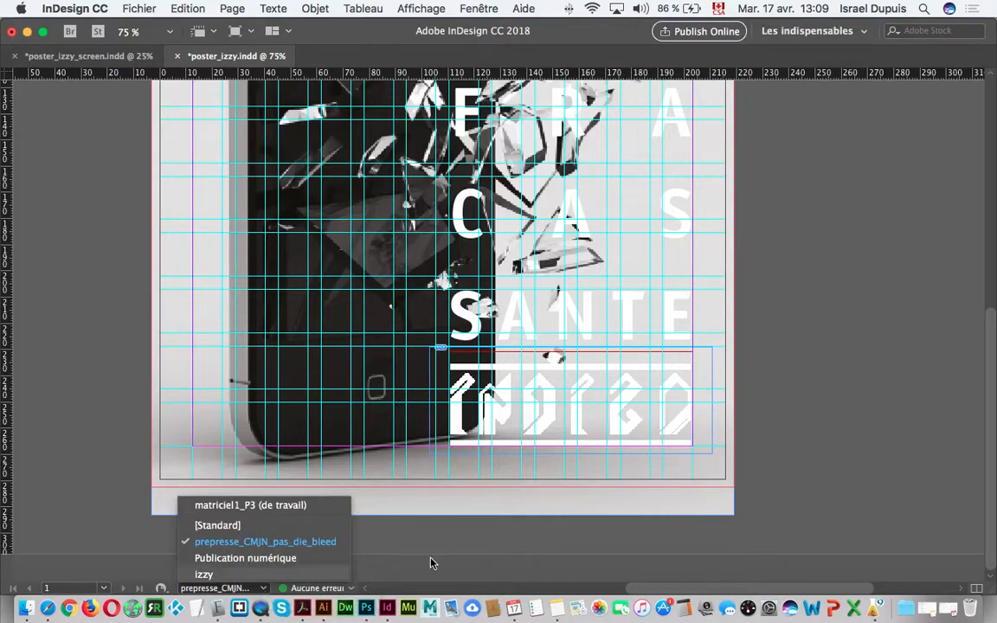
click(458, 558)
scroll(385, 329, up, 10)
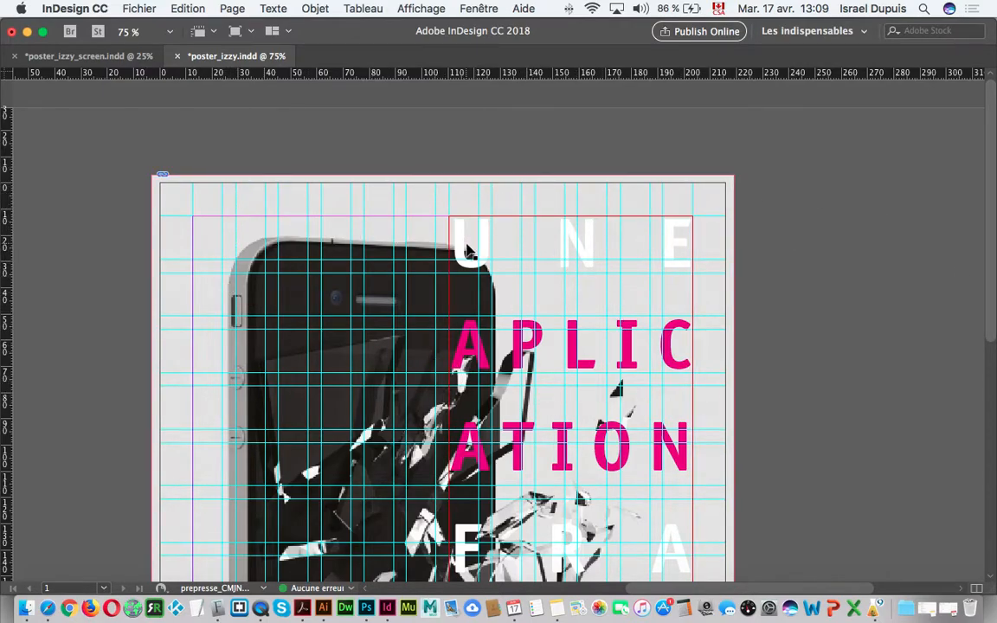
scroll(467, 250, down, 1)
scroll(467, 250, down, 3)
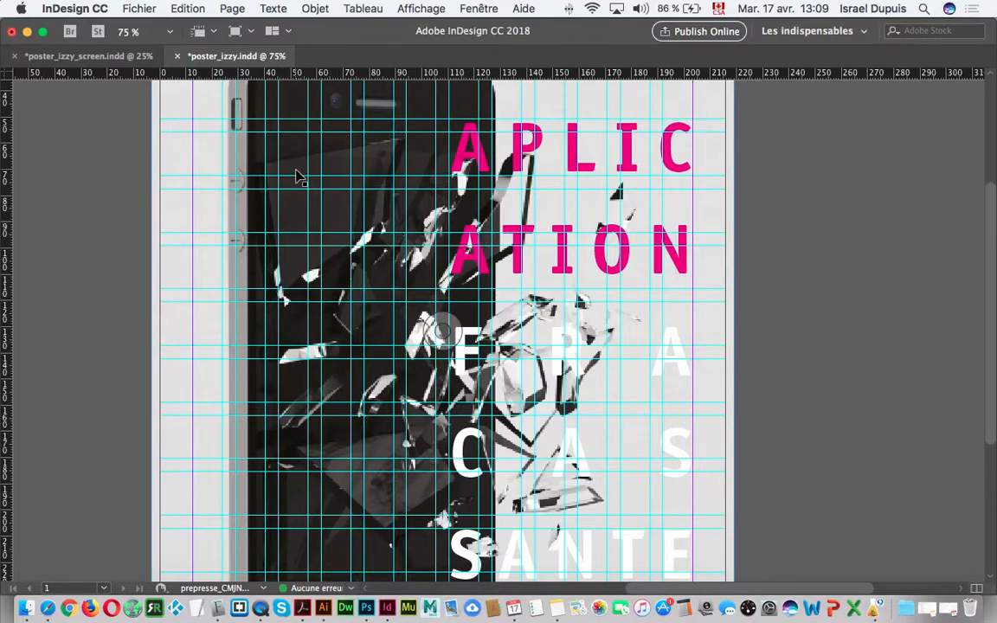
- Start exporting the poster under the name poster_izzy_print_lazer.pdf and cancel the interactive PDF options
click(145, 9)
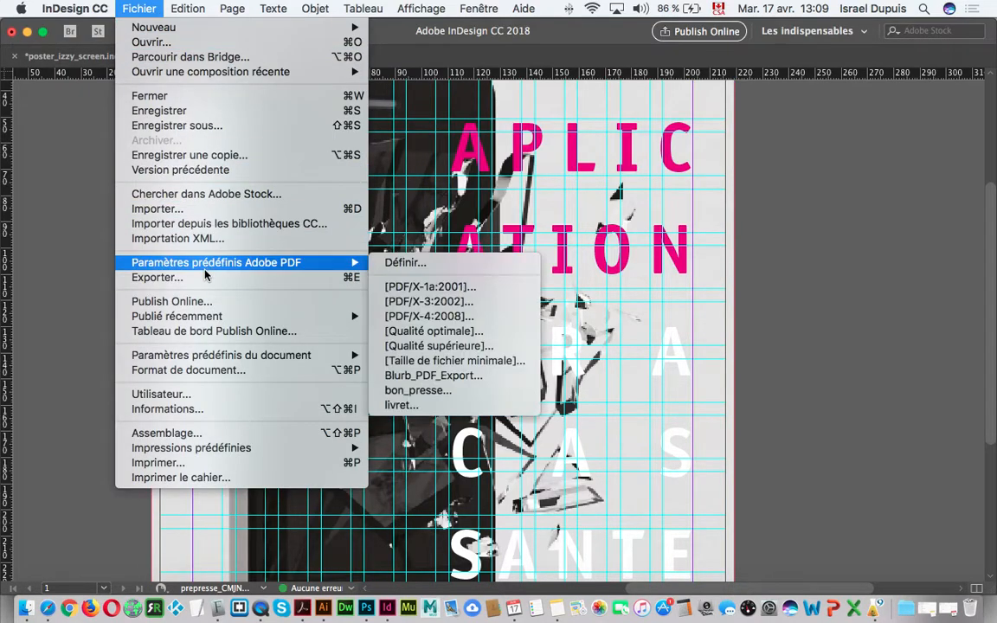
click(205, 276)
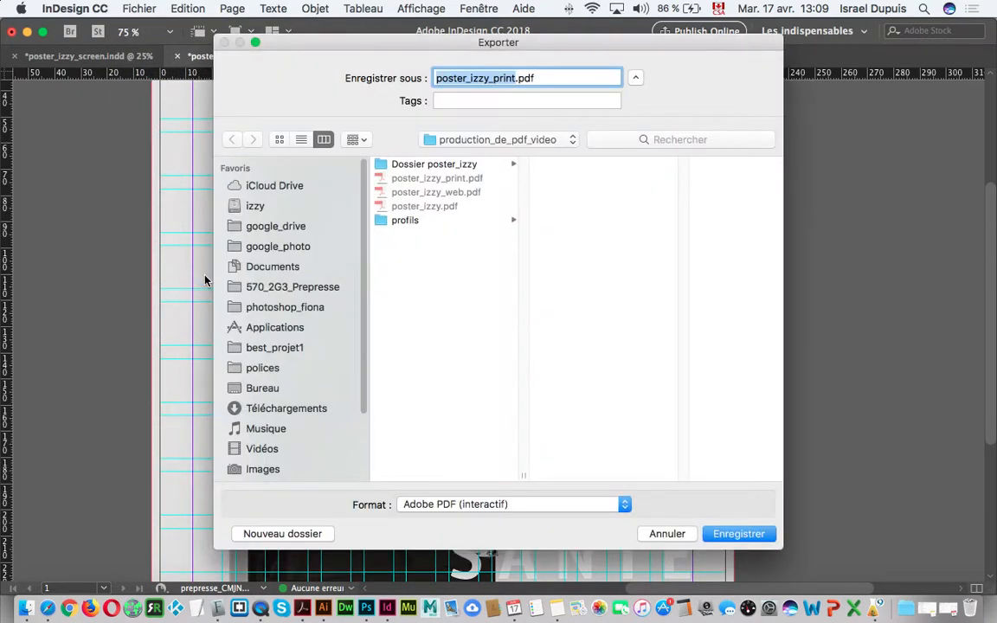
click(516, 79)
text(_lazer)
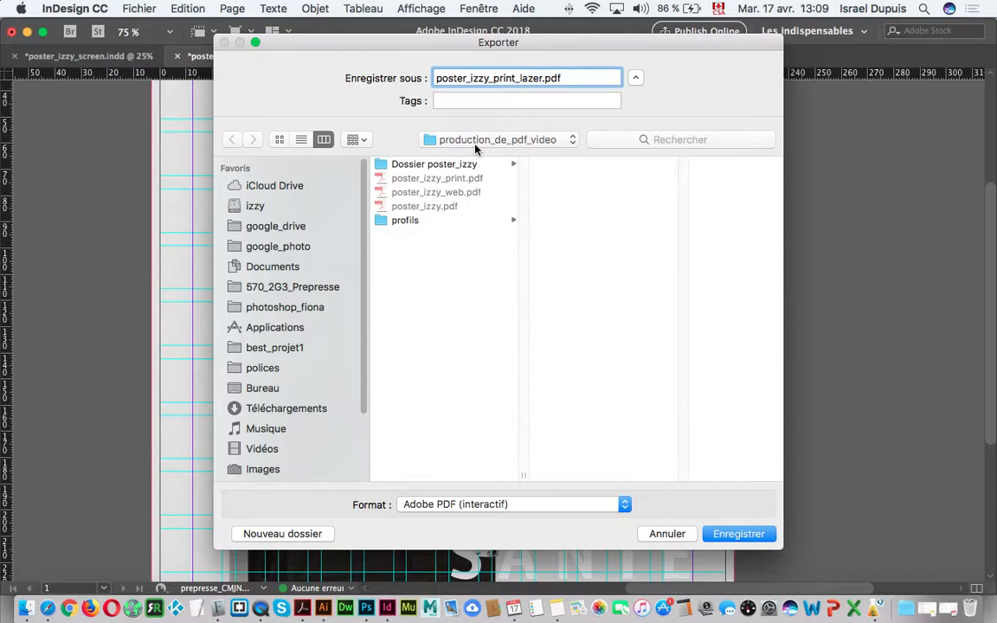
click(739, 534)
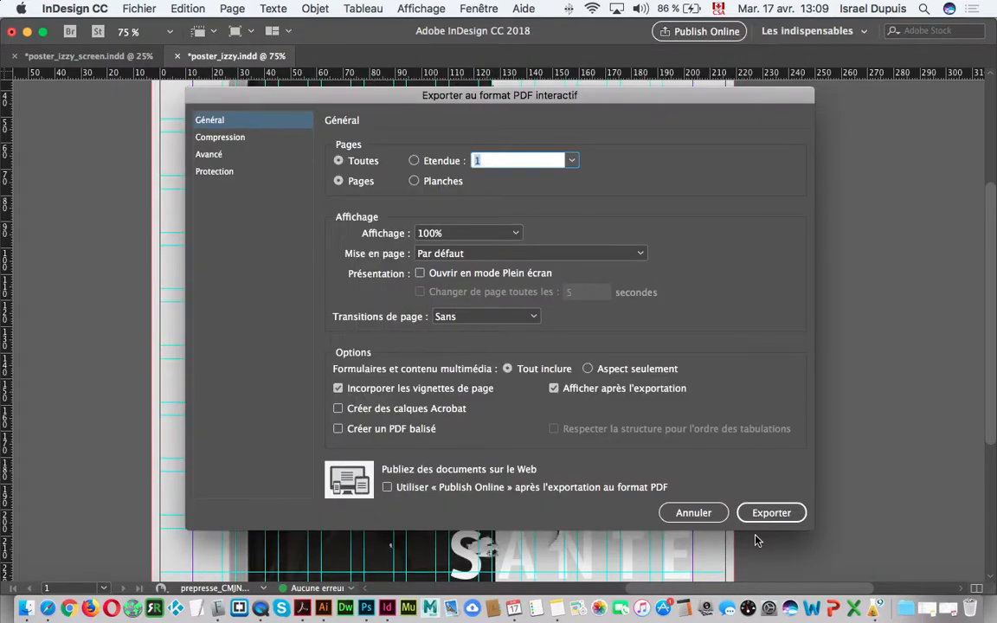
click(703, 515)
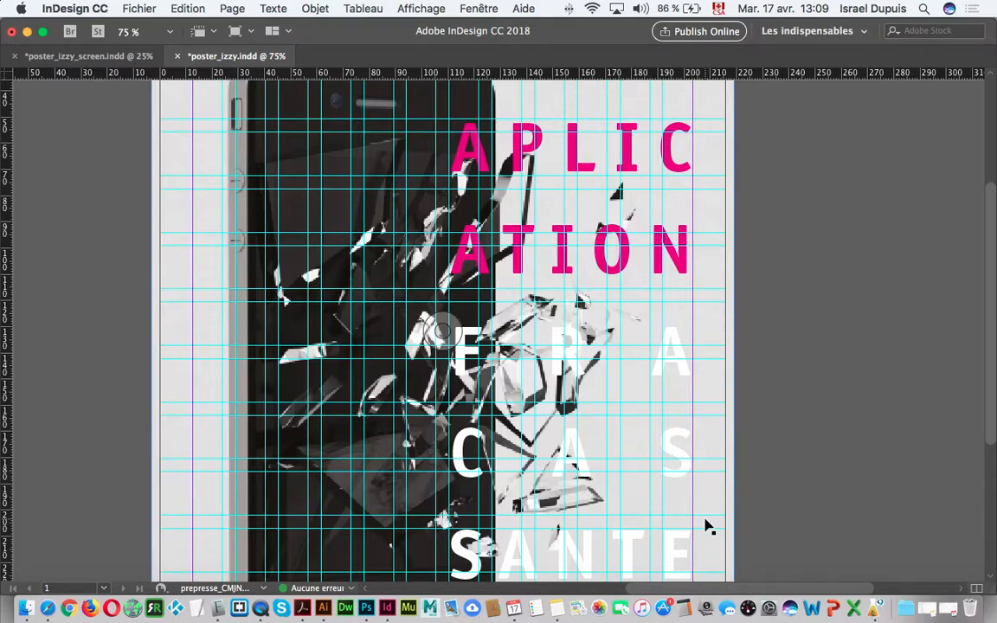
- Restart the poster export as poster_izzy_print_lazer.pdf in the Adobe PDF (impression) format and proceed to its PDF export settings
click(143, 9)
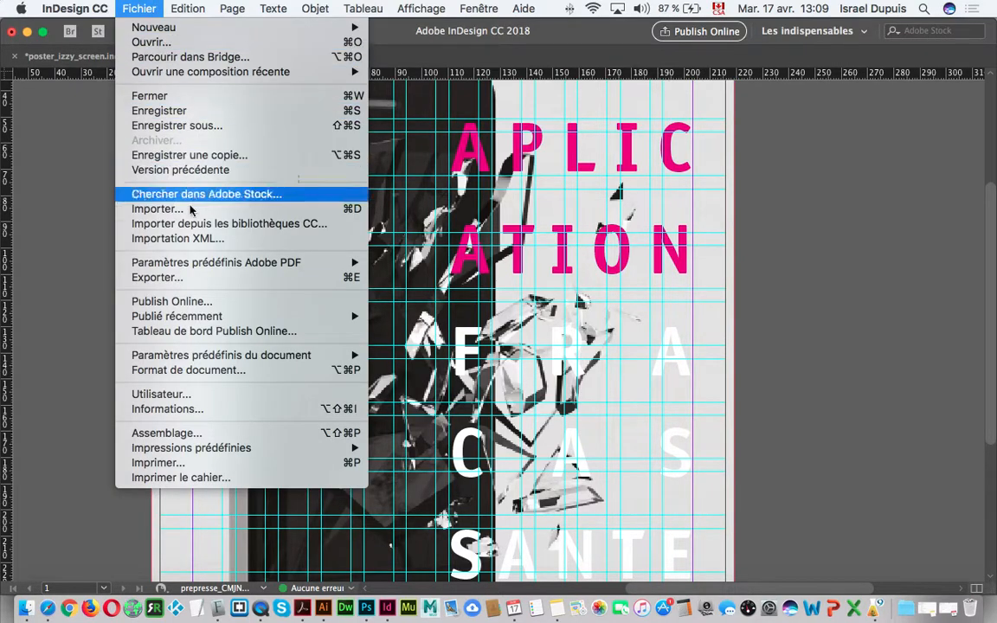
click(224, 278)
scroll(301, 404, down, 5)
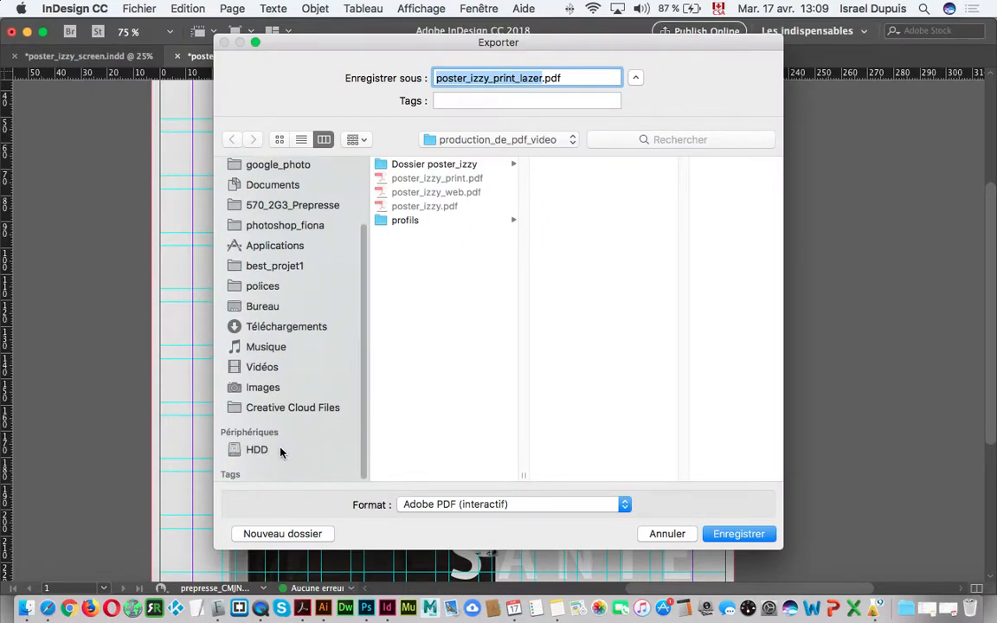
click(565, 505)
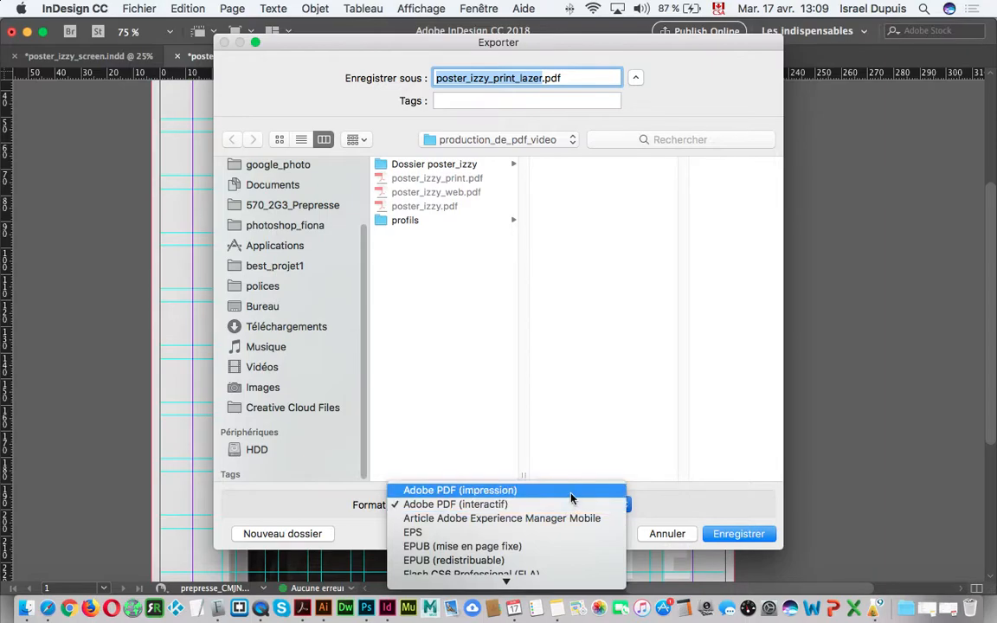
click(570, 492)
click(542, 78)
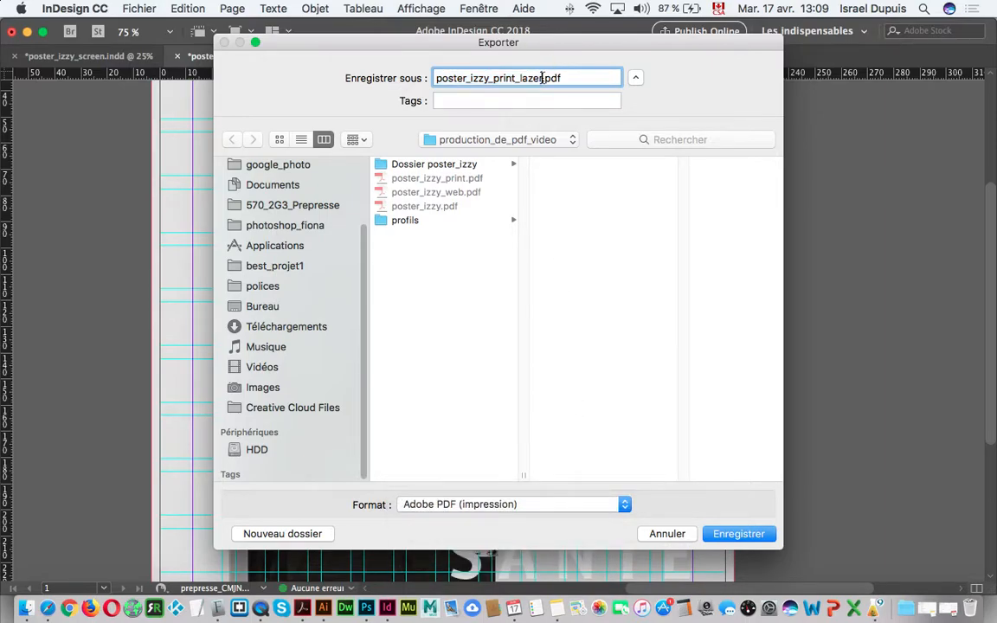
click(755, 534)
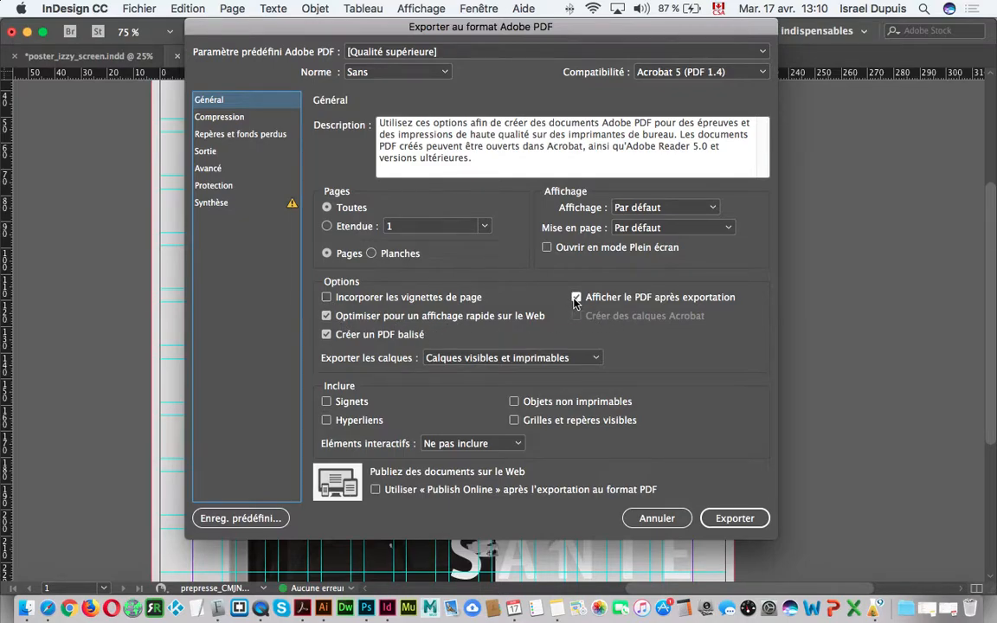
- Disable fast web view optimization and tagged PDF creation, with layer export set to Calques visibles et imprimables
click(327, 316)
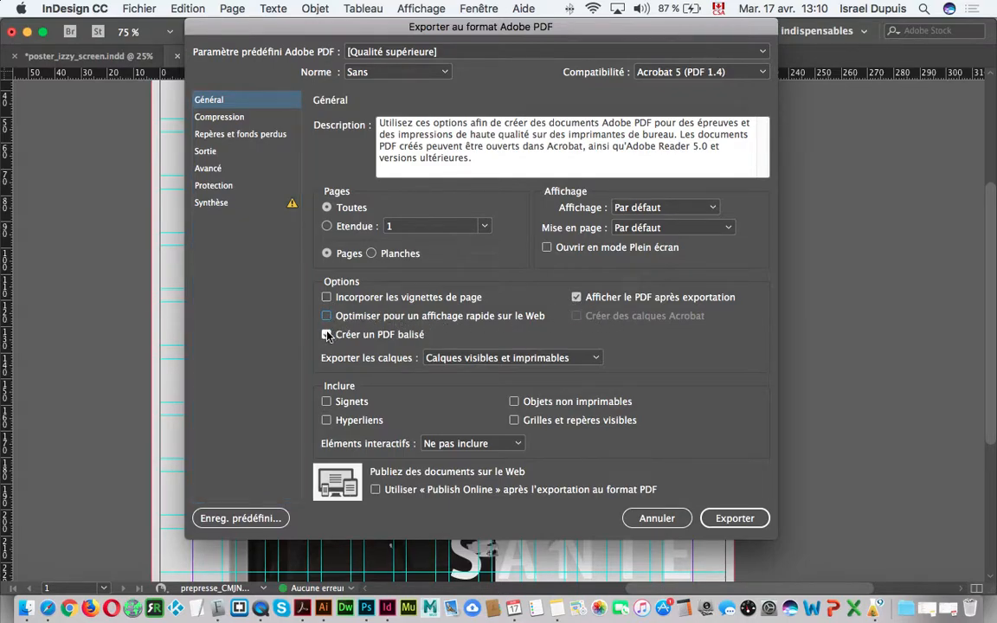
click(327, 334)
click(327, 335)
click(512, 359)
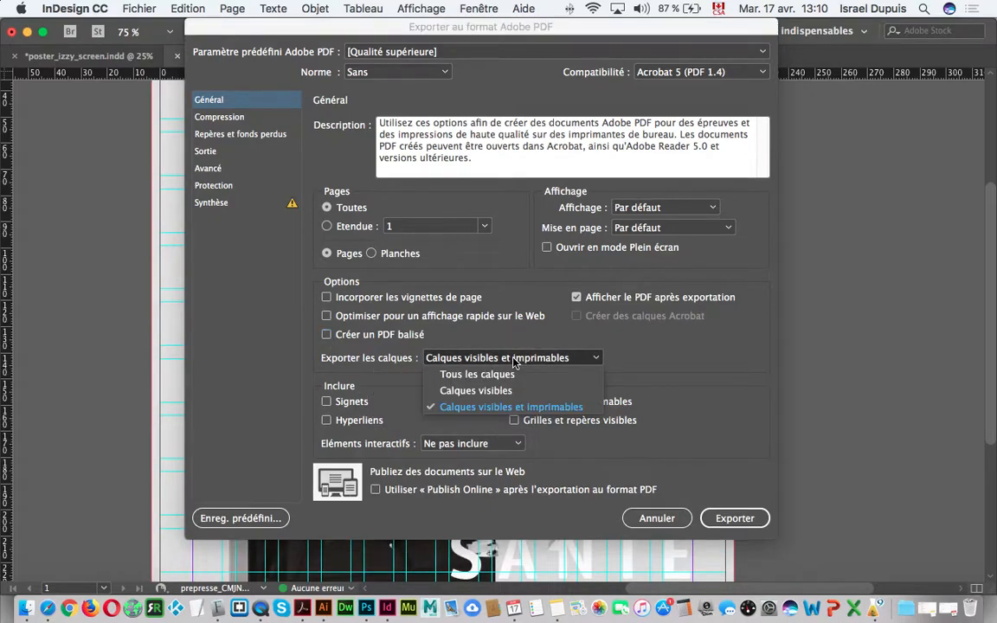
click(512, 407)
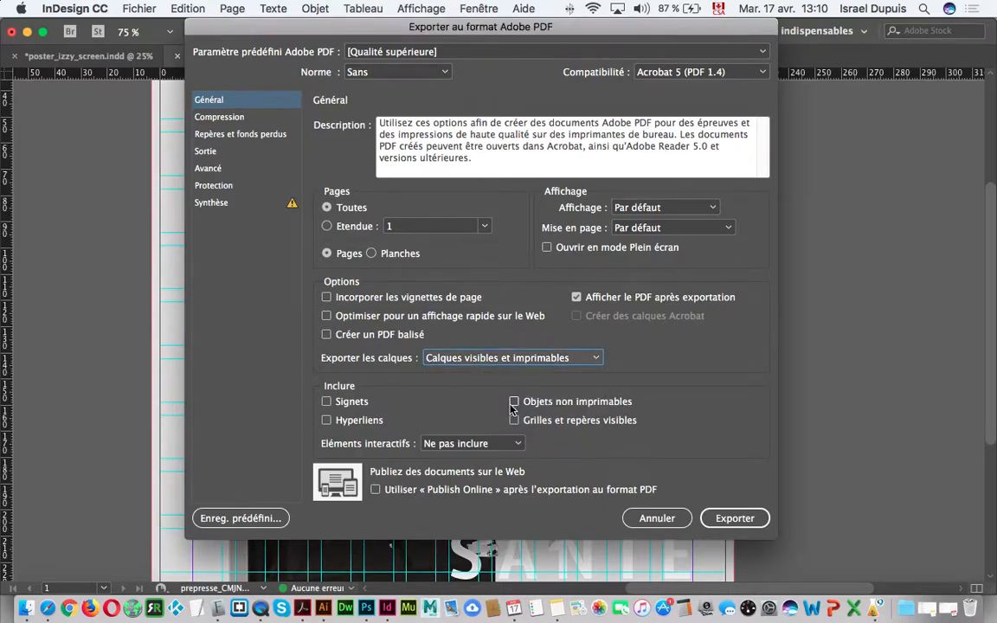
- Set colour images to Ne pas sous-échantillonner with compression Sans
click(219, 120)
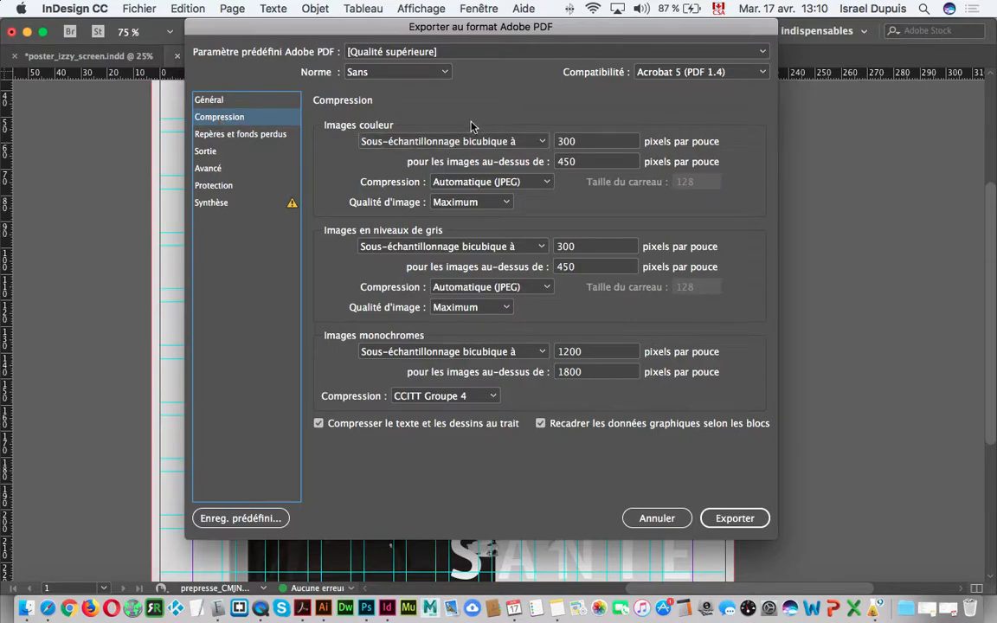
click(498, 141)
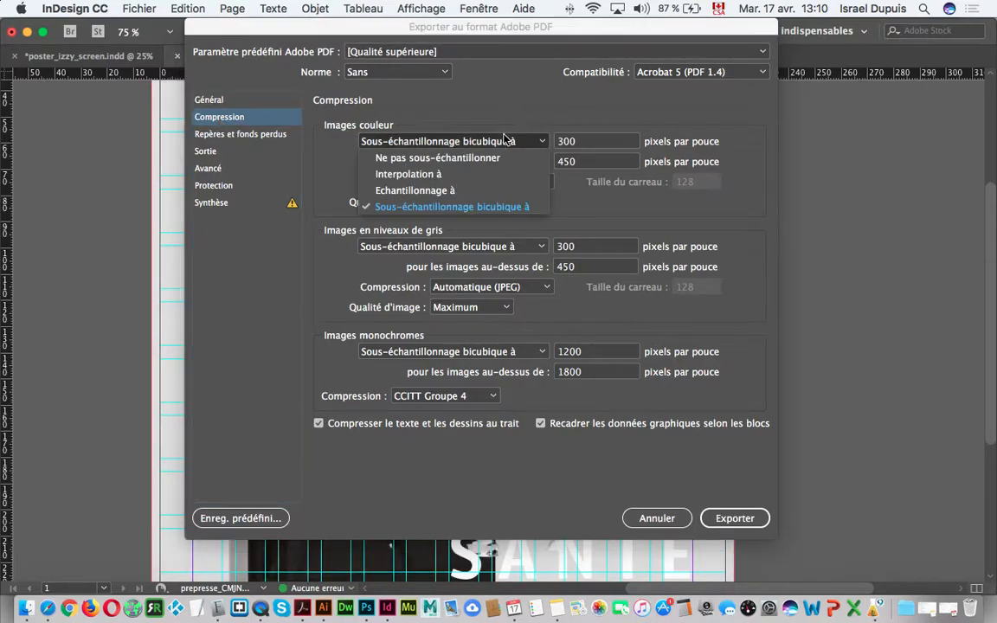
click(467, 158)
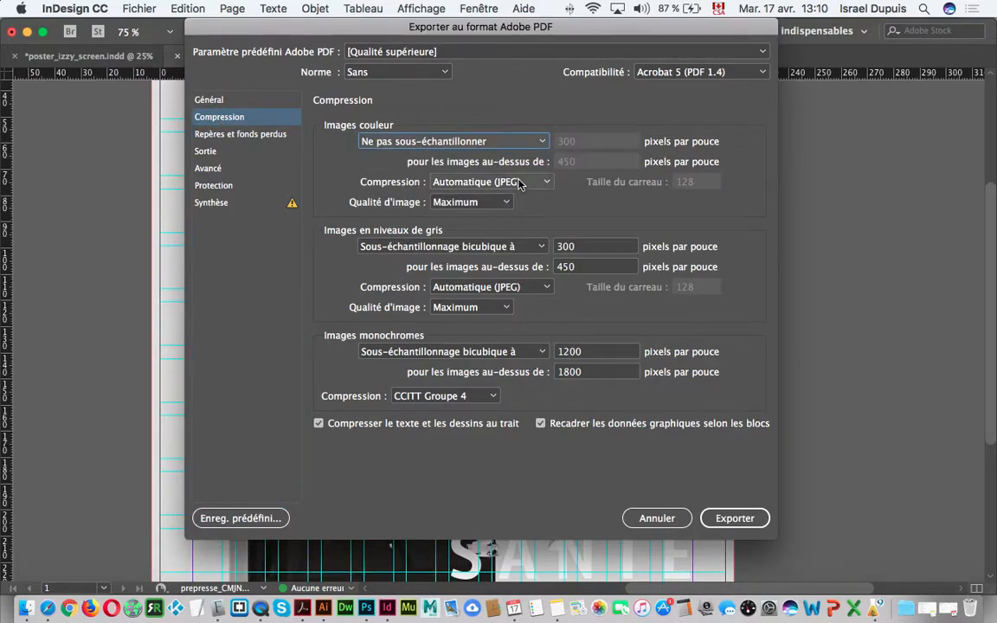
click(511, 182)
click(518, 202)
- Set grayscale images to Ne pas sous-échantillonner with compression Sans
click(497, 247)
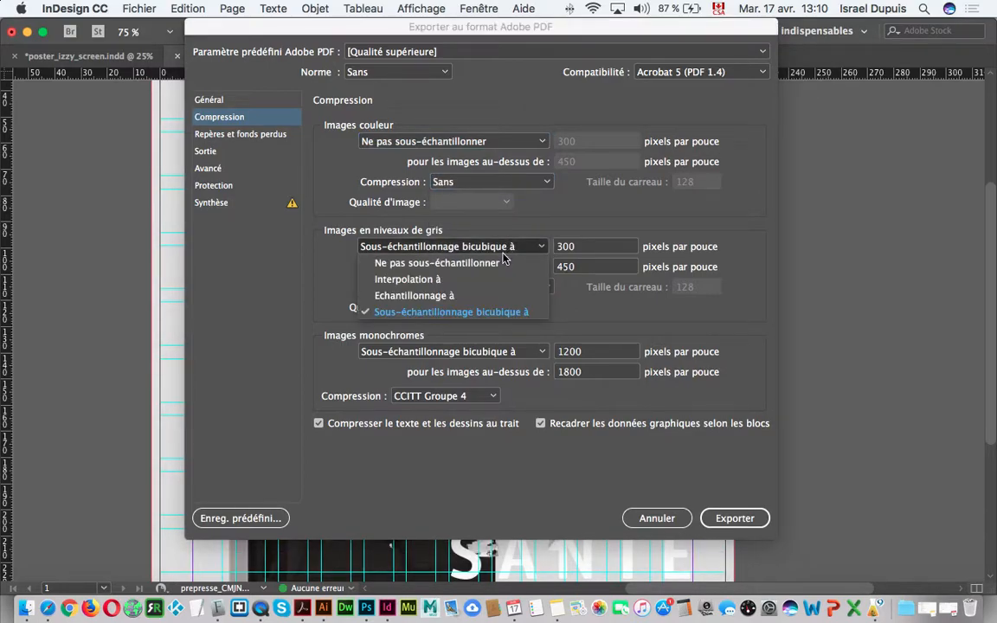
click(485, 263)
click(499, 289)
click(490, 319)
click(485, 307)
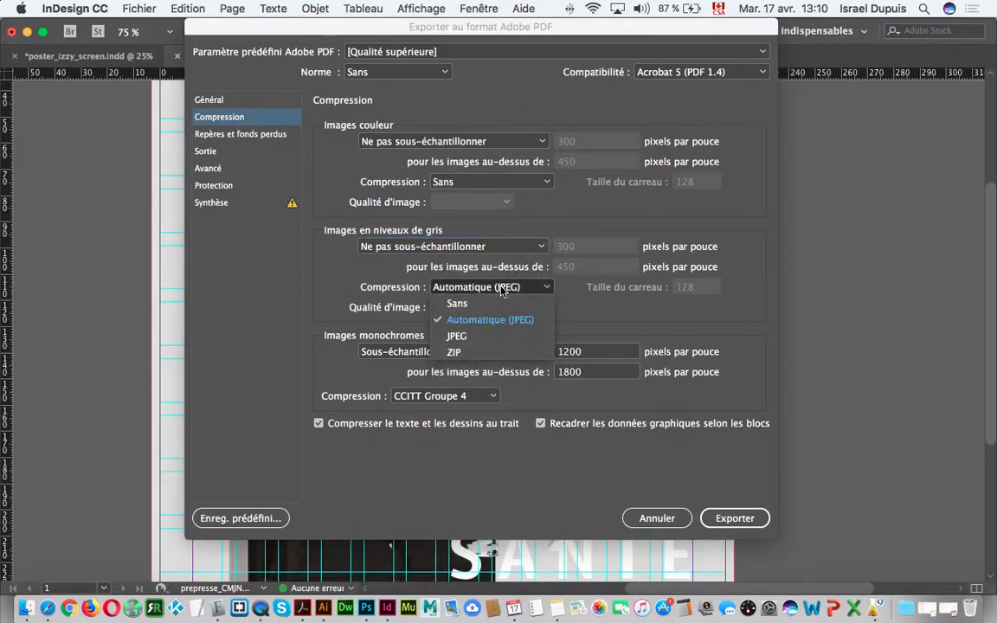
click(503, 291)
click(502, 293)
click(498, 305)
- Set monochrome images to Ne pas sous-échantillonner with compression Sans
click(496, 347)
click(433, 367)
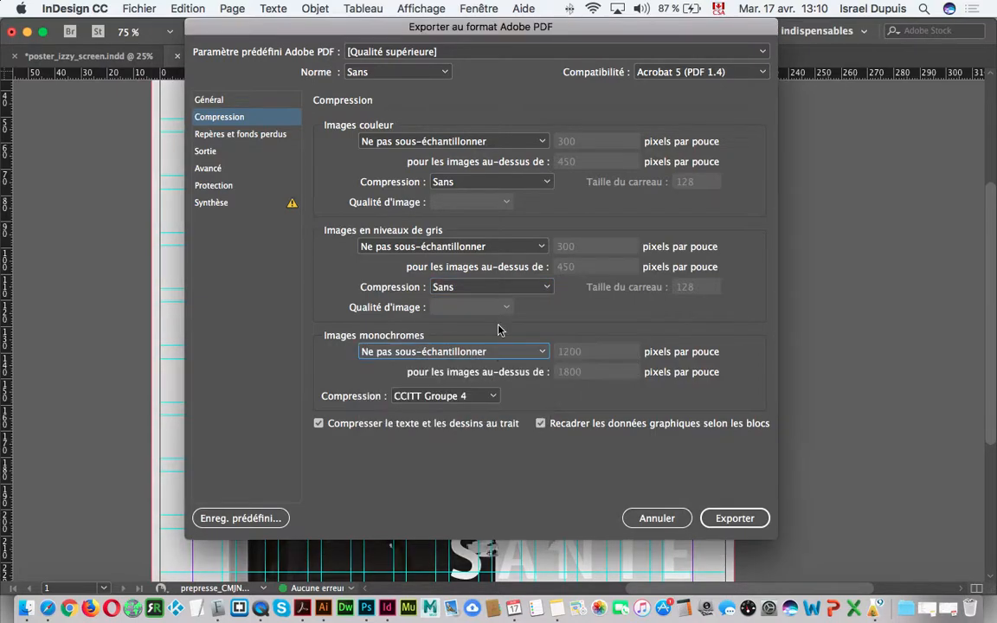
click(465, 396)
click(433, 412)
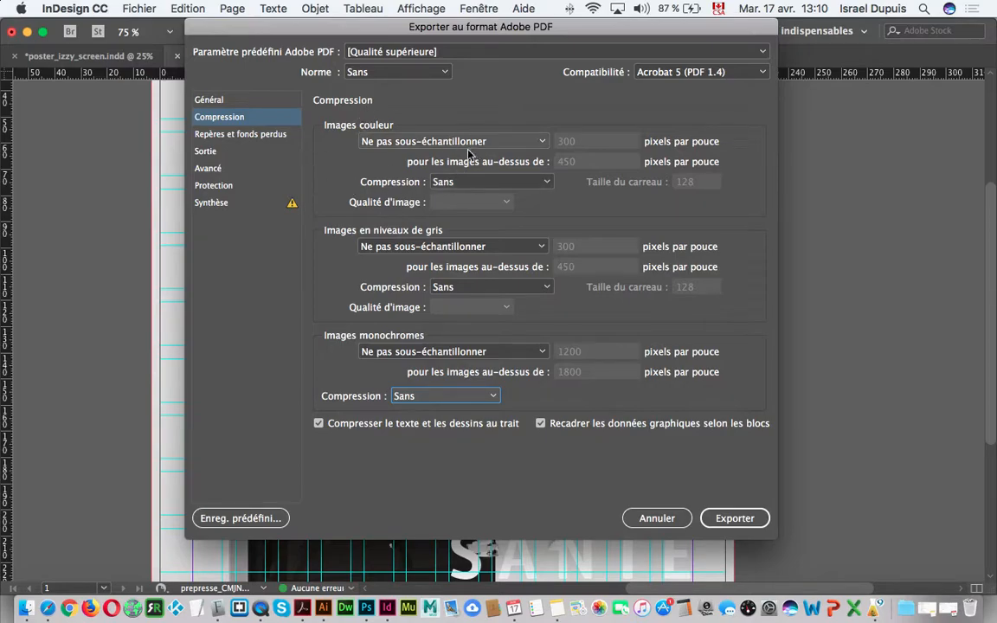
- Include all printer's marks in the PDF except the bleed marks (Repères de fond perdu)
click(223, 135)
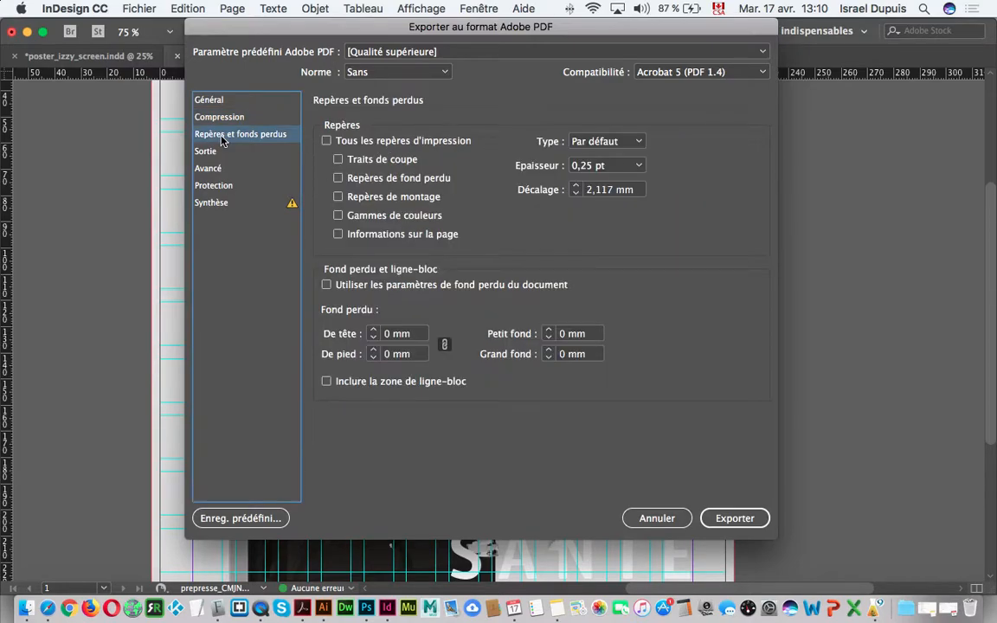
click(327, 141)
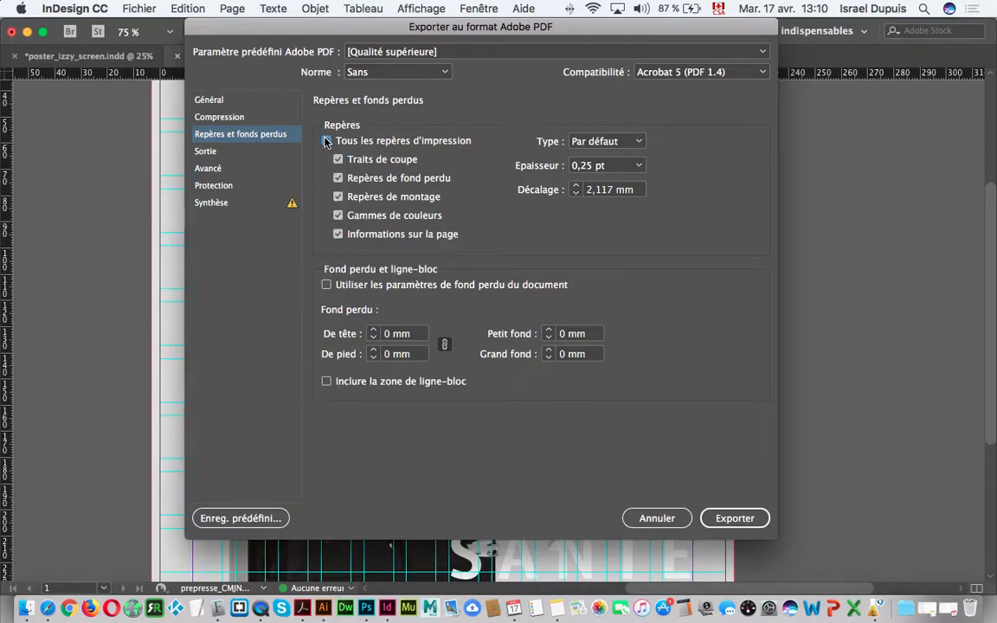
click(346, 178)
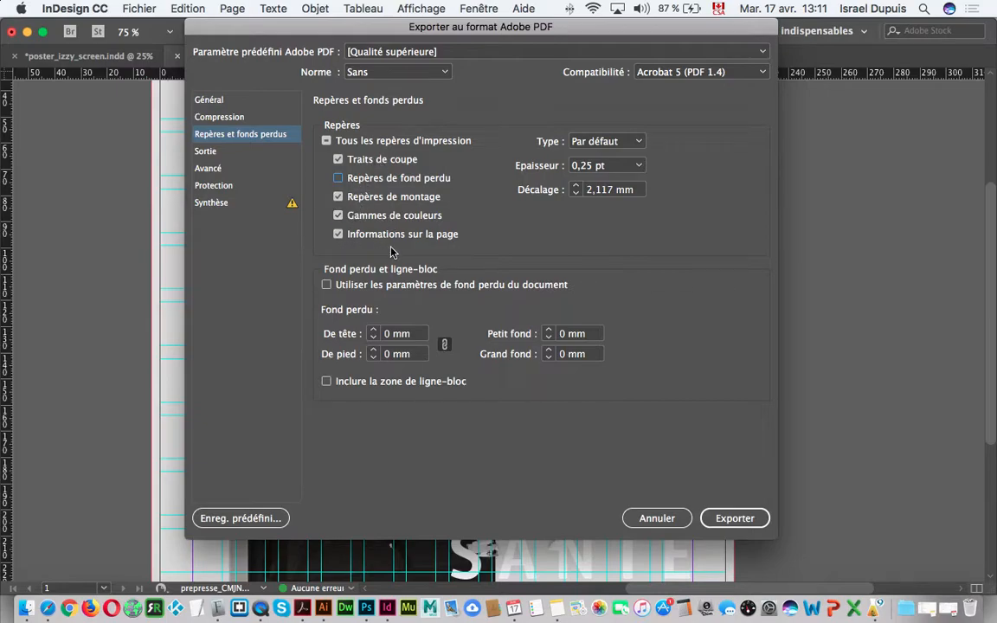
- Leave the document bleed settings unused and set a custom bleed of 0,125 po on all four sides
click(326, 286)
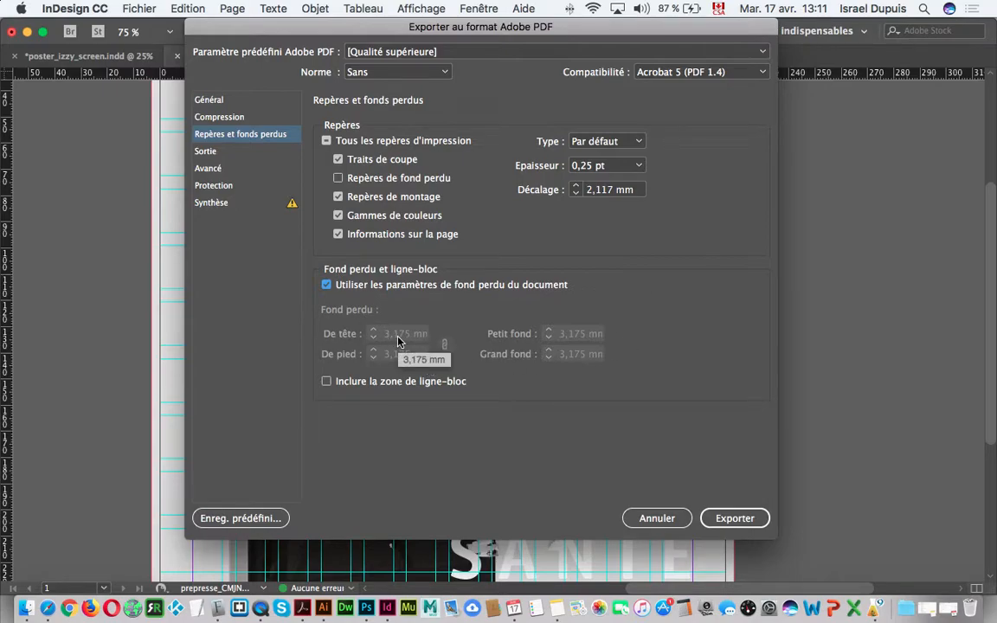
click(326, 284)
click(391, 334)
text(,125)
drag(411, 335, 539, 337)
text(pc)
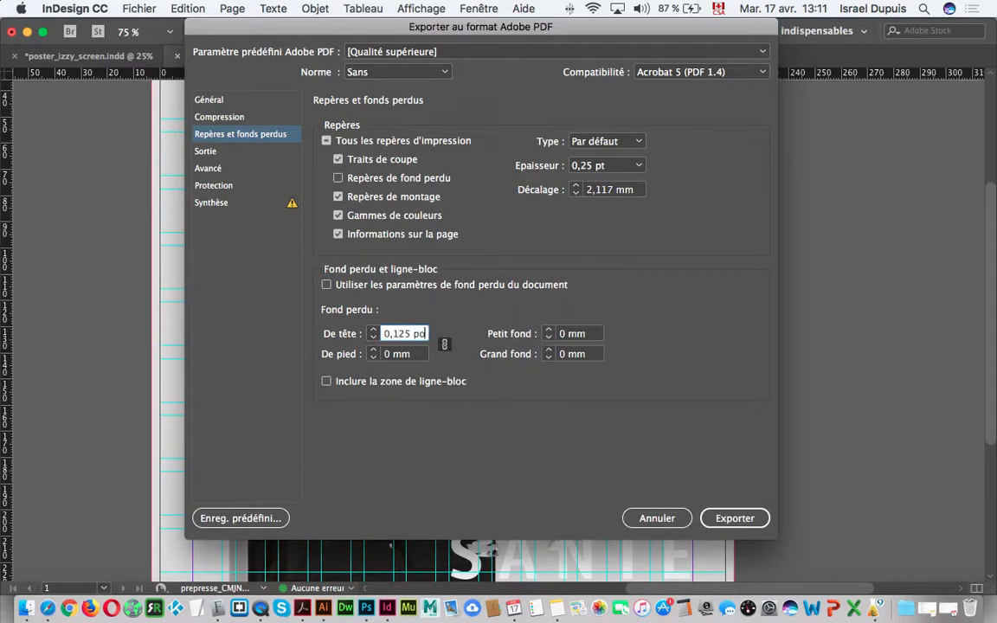
click(403, 354)
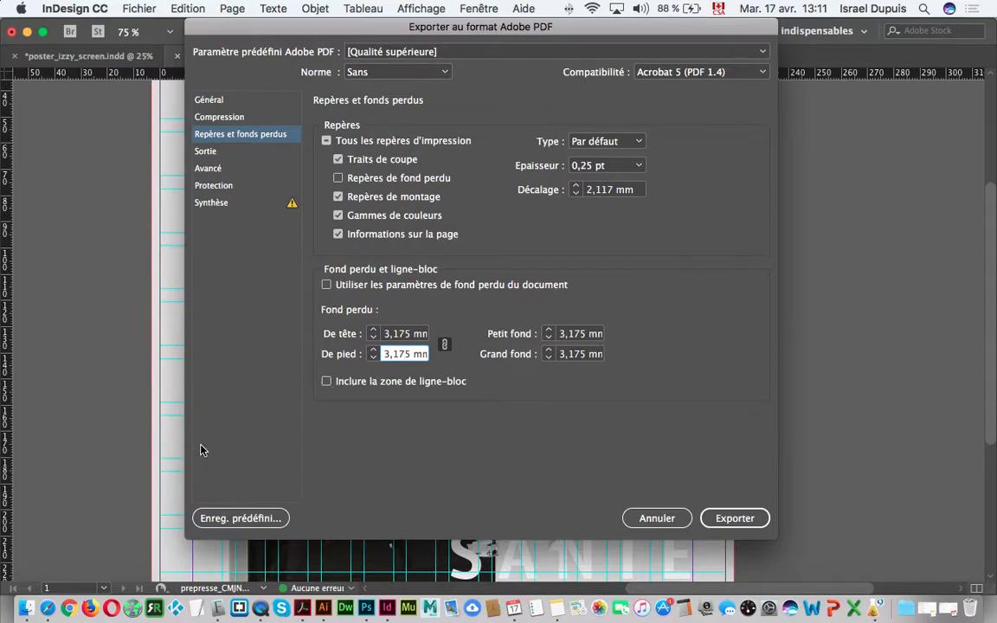
- Set the output colour conversion to Convertir vers la destination (conserver les numéros)
click(249, 154)
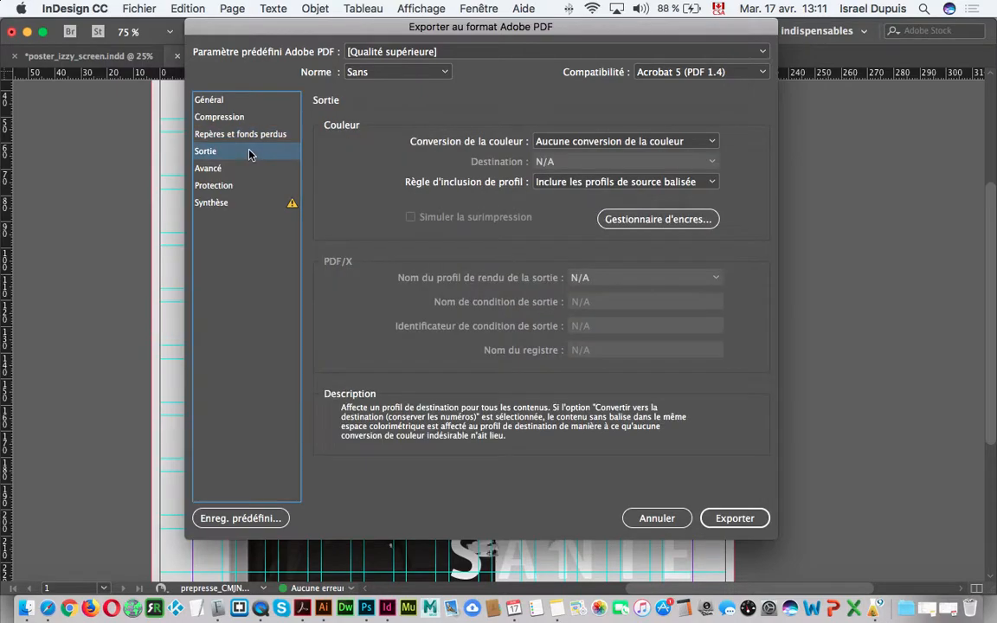
click(583, 142)
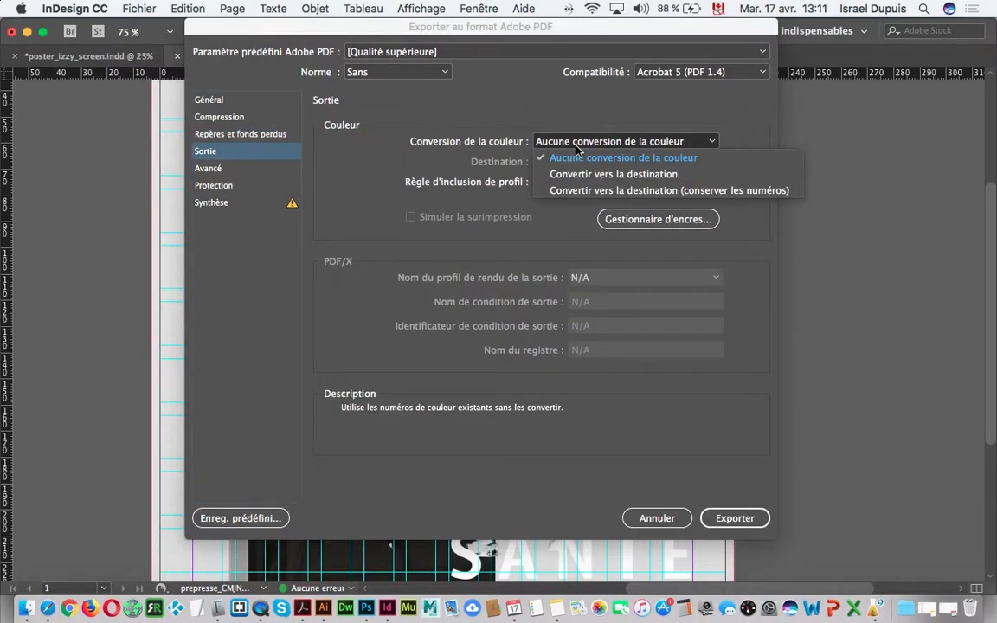
click(594, 188)
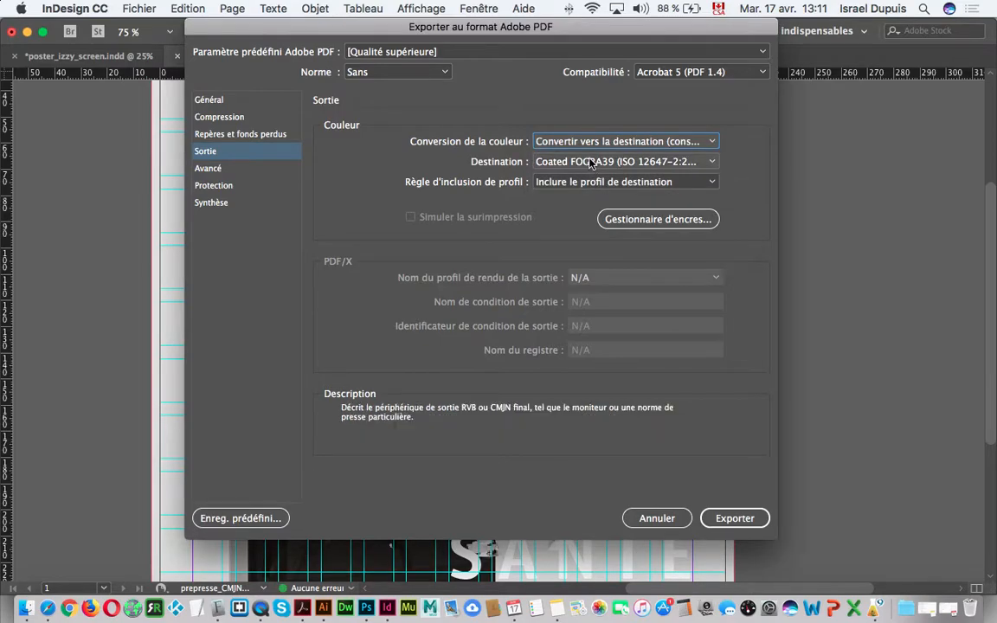
click(591, 143)
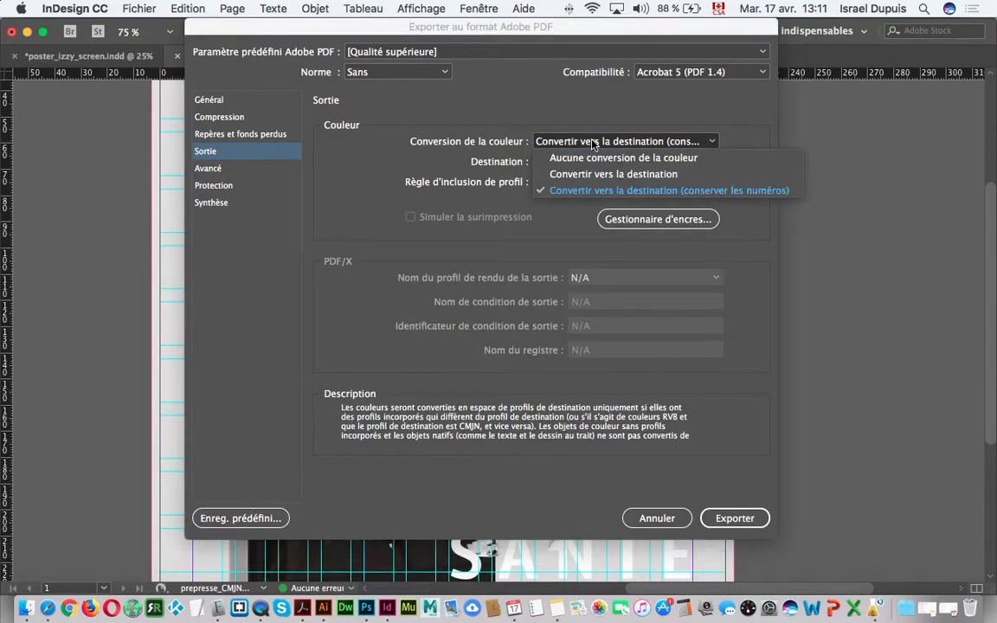
click(611, 190)
- Set the colour destination to Espace de travail CMJN – U.S. Web Coated (SWOP) v2
click(611, 162)
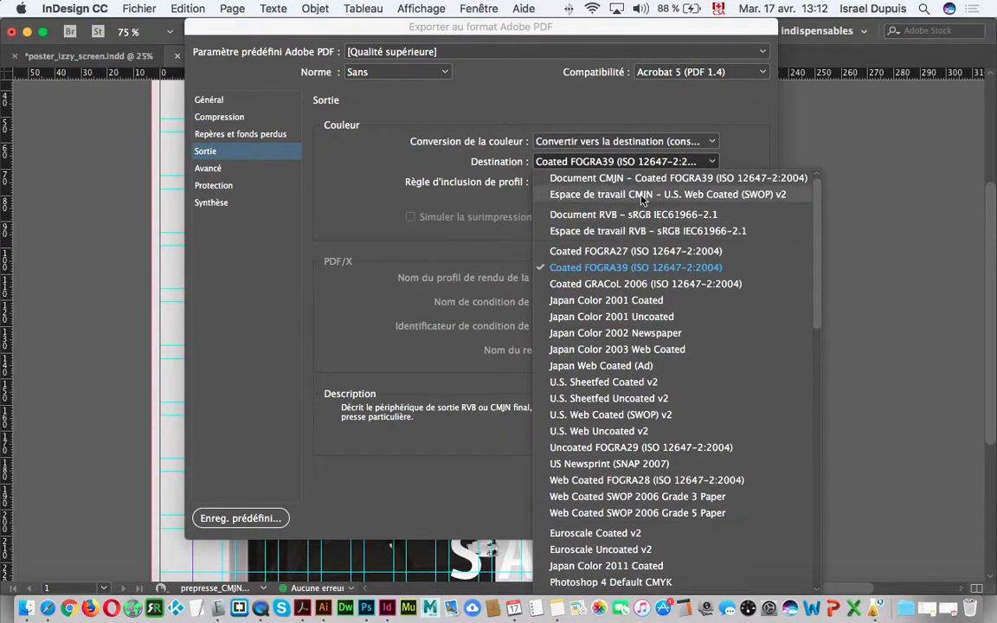
click(643, 197)
click(641, 162)
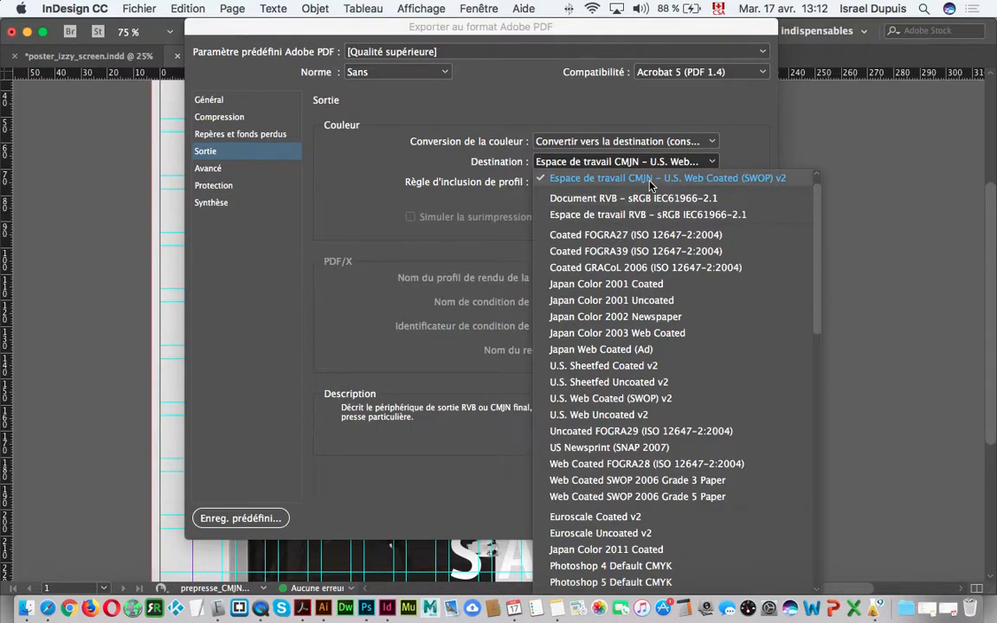
click(651, 179)
click(628, 162)
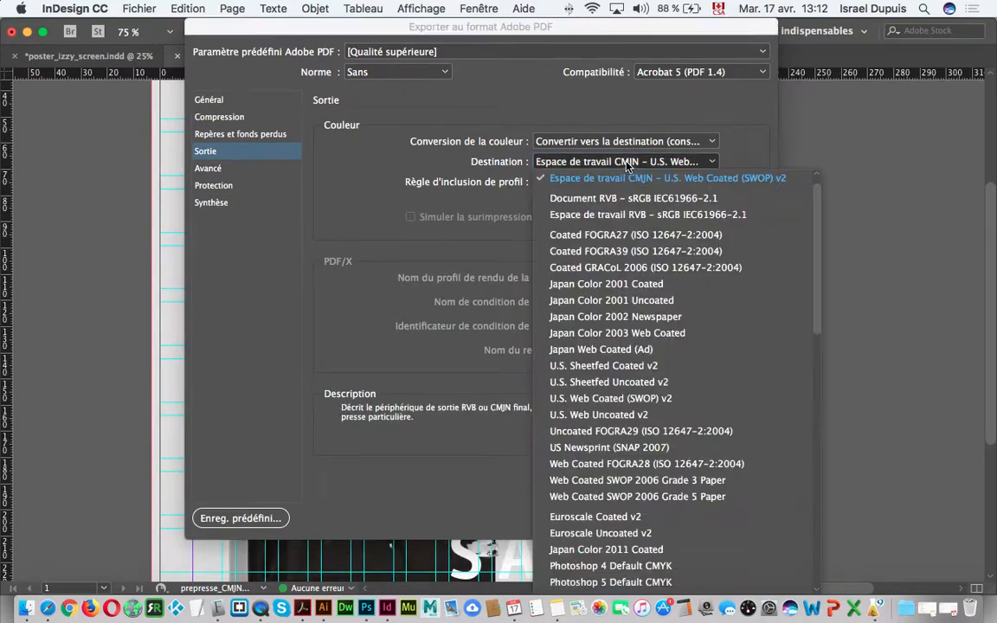
click(628, 165)
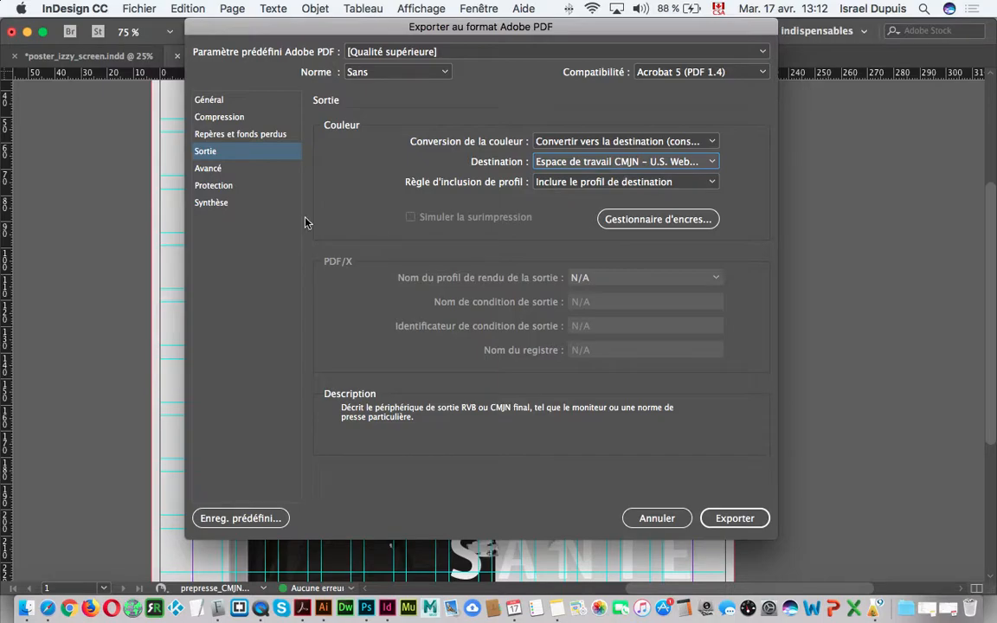
- Review the advanced font, password protection and summary settings of the PDF export
click(251, 171)
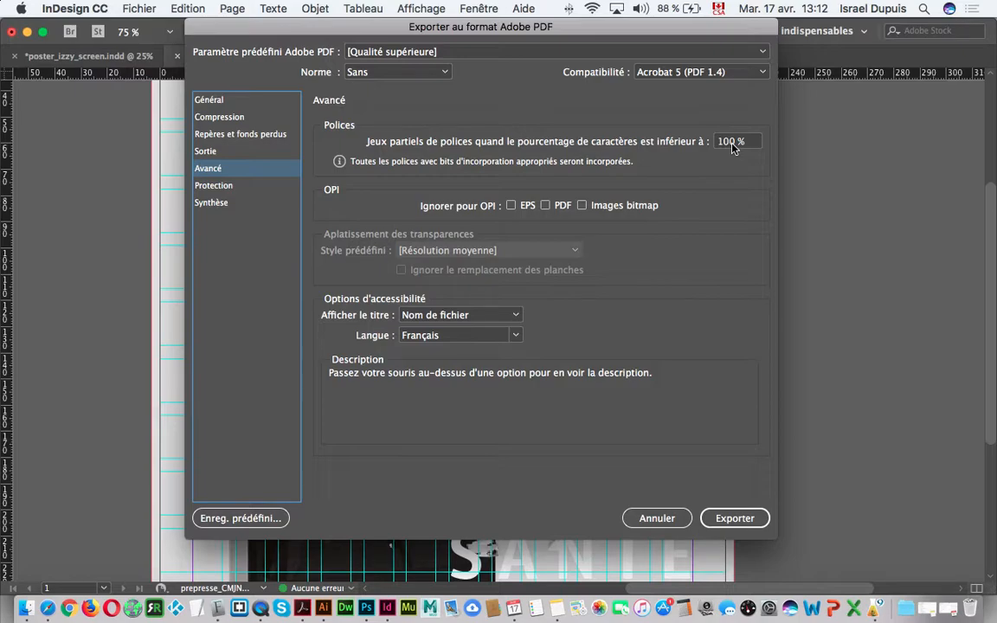
click(237, 188)
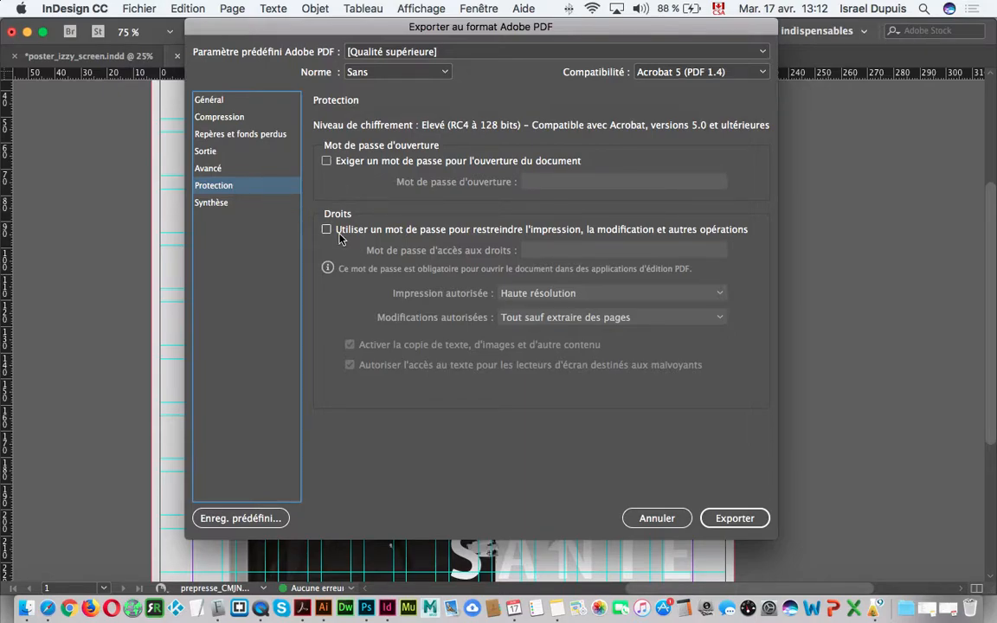
click(263, 207)
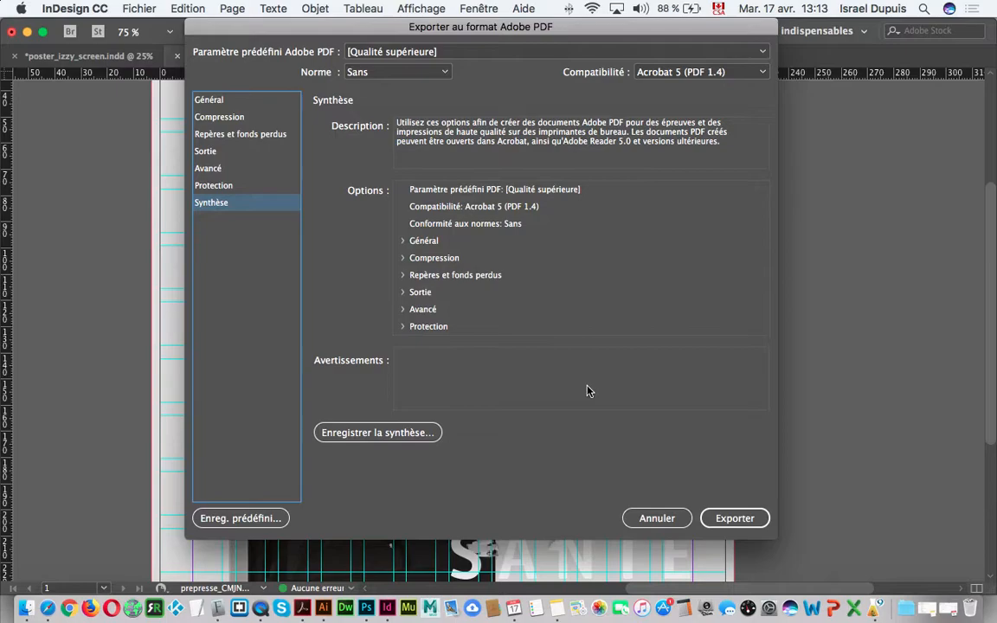
- Keep the compatibility at Acrobat 5 (PDF 1.4) and export the poster PDF
click(715, 75)
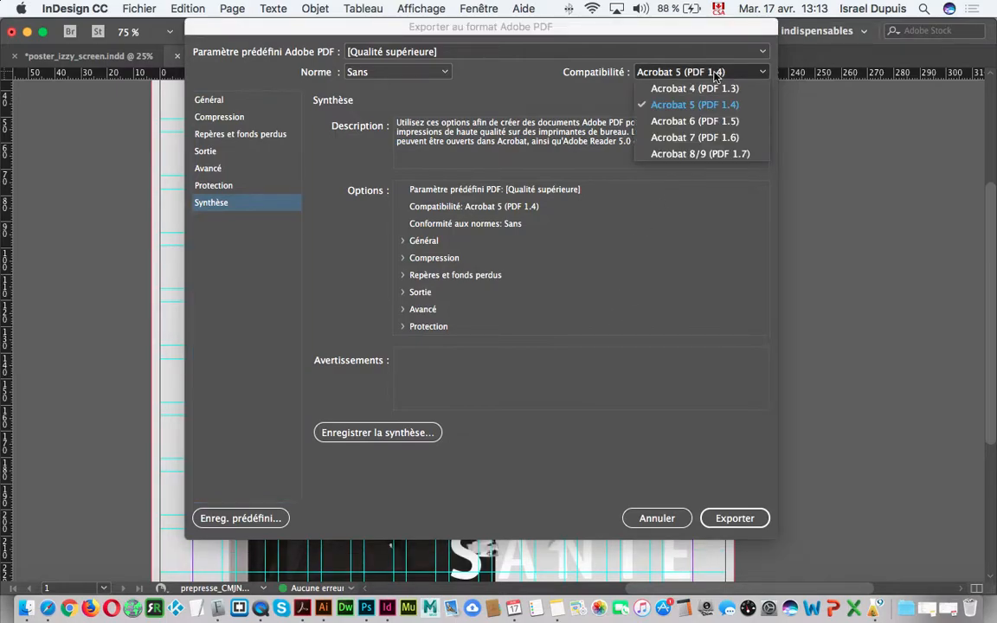
click(726, 104)
click(731, 74)
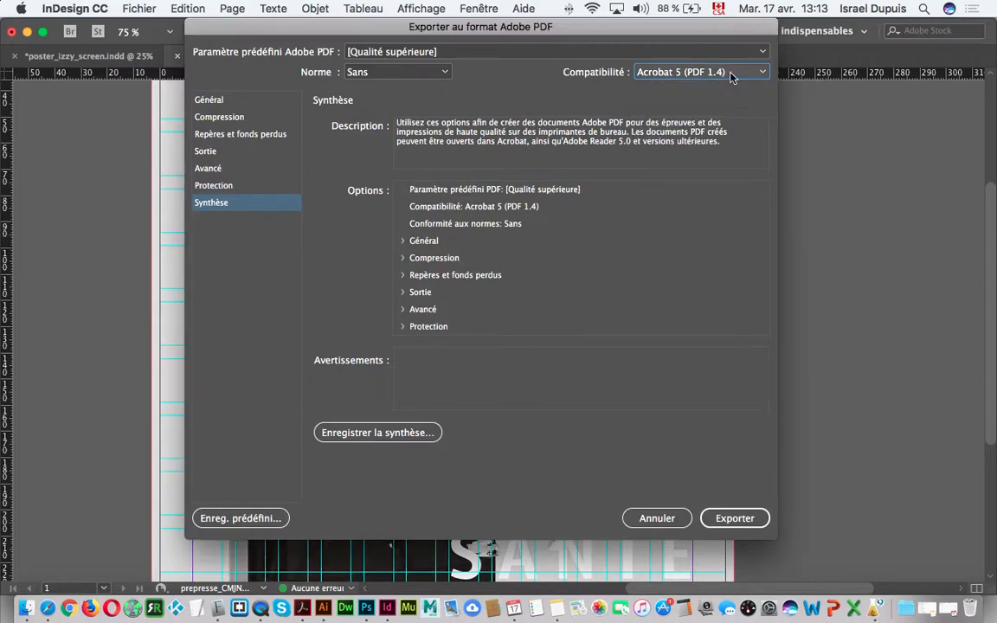
click(727, 107)
click(729, 72)
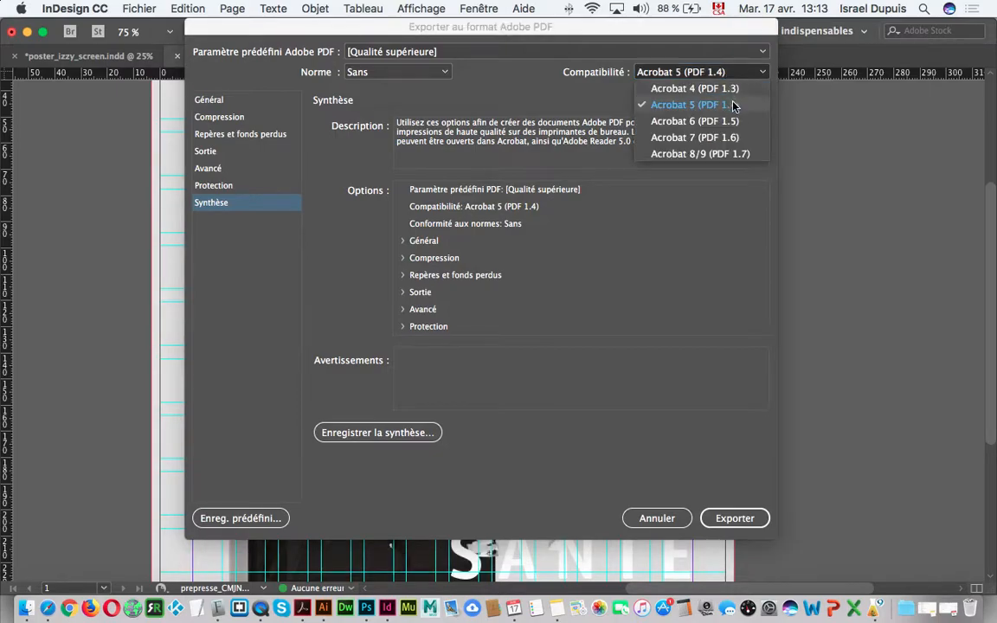
click(732, 105)
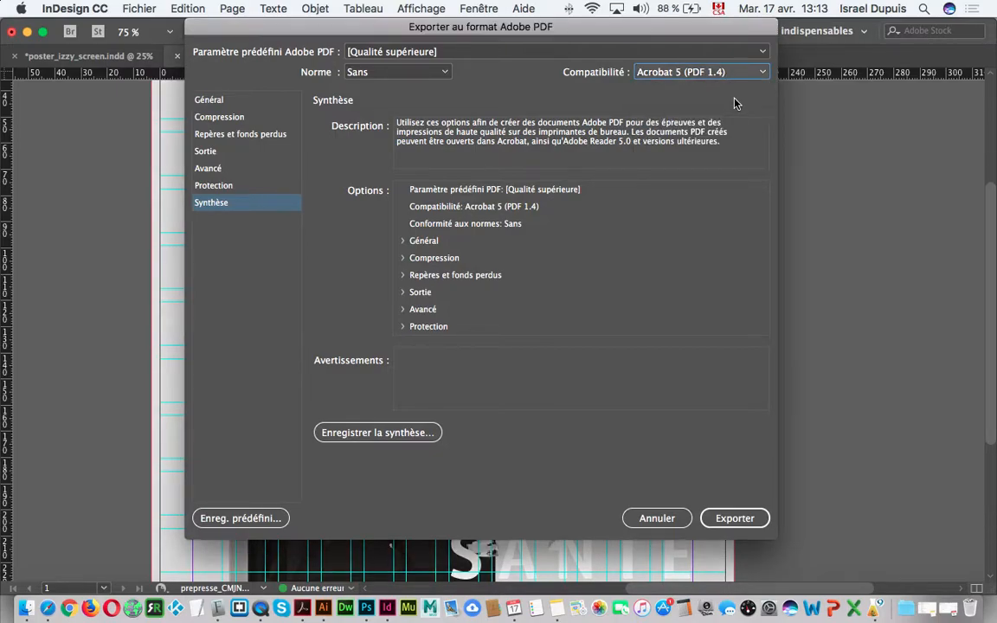
click(731, 72)
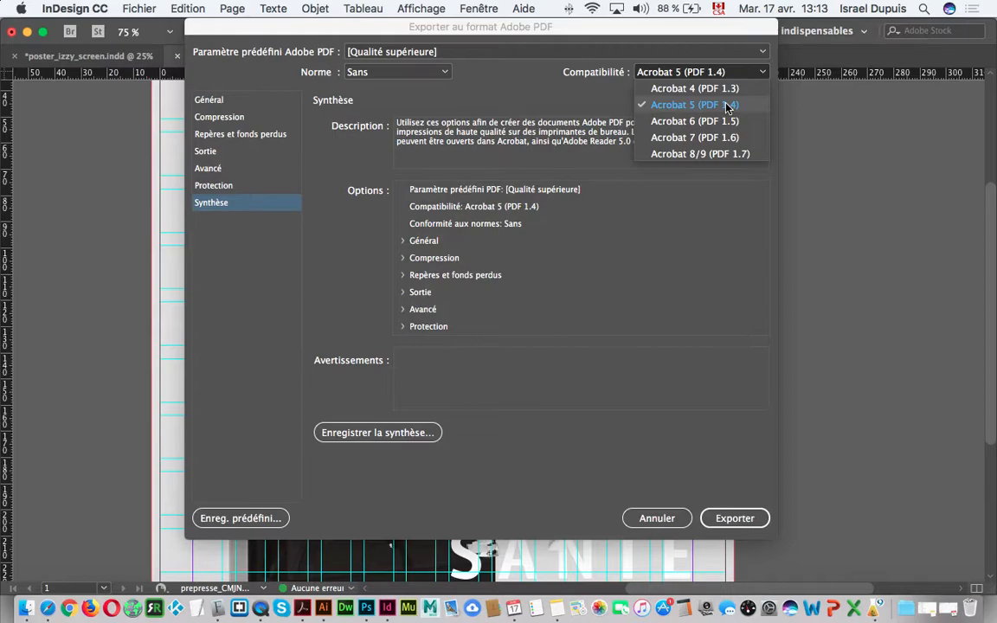
click(729, 105)
click(734, 519)
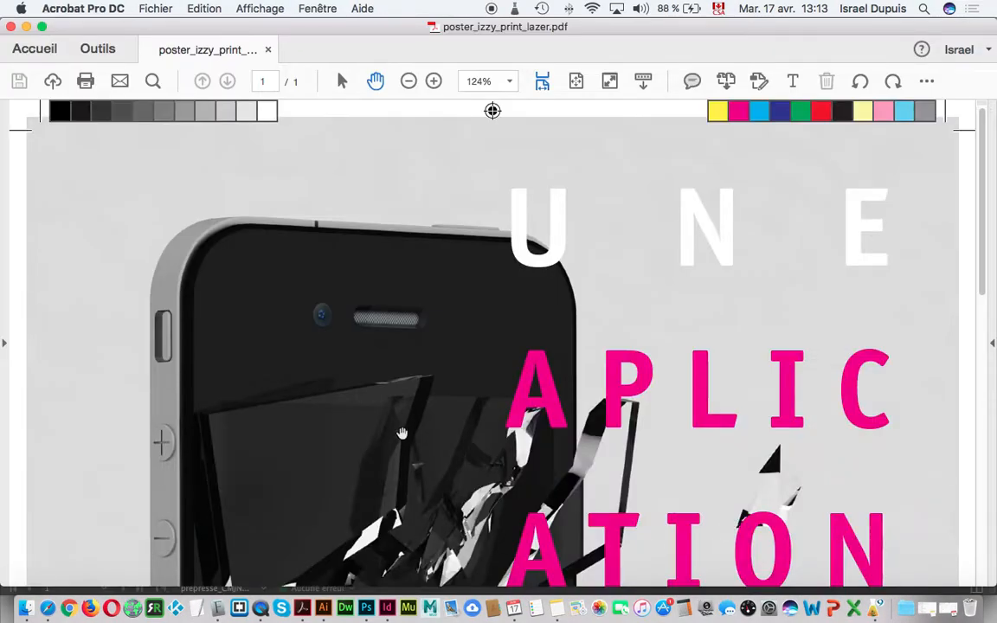
- Look over the exported poster_izzy_print_lazer.pdf in Acrobat, including its artwork and printer's marks
scroll(397, 381, down, 10)
scroll(396, 382, up, 10)
scroll(396, 381, down, 9)
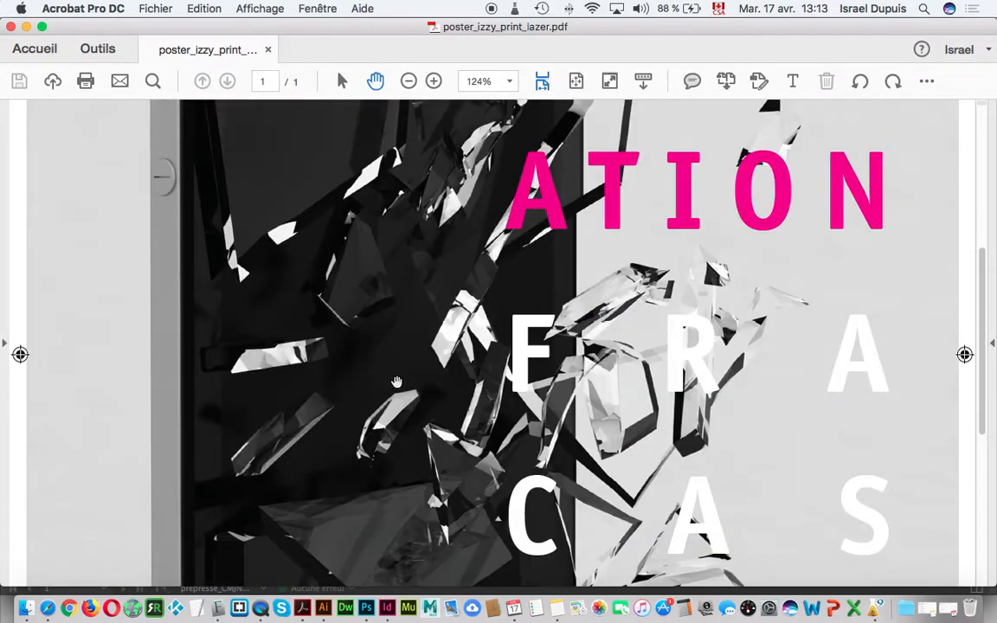
scroll(397, 381, up, 10)
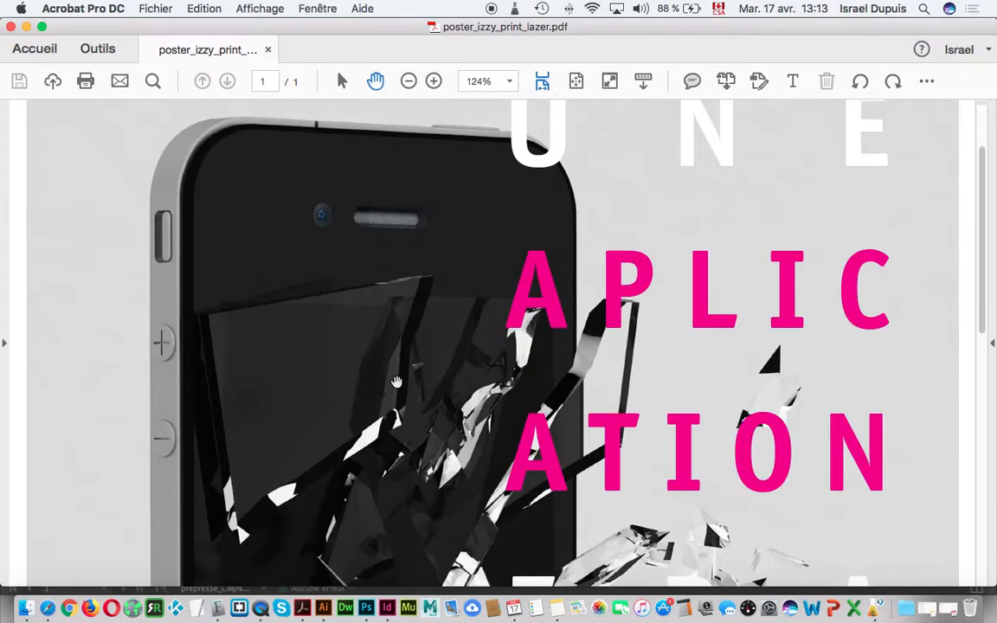
- Switch to Finder and compare the sizes of poster_izzy_print_lazer.pdf, poster_izzy_print.pdf and poster_izzy_web.pdf in production_de_pdf_video
click(27, 610)
scroll(729, 257, left, 10)
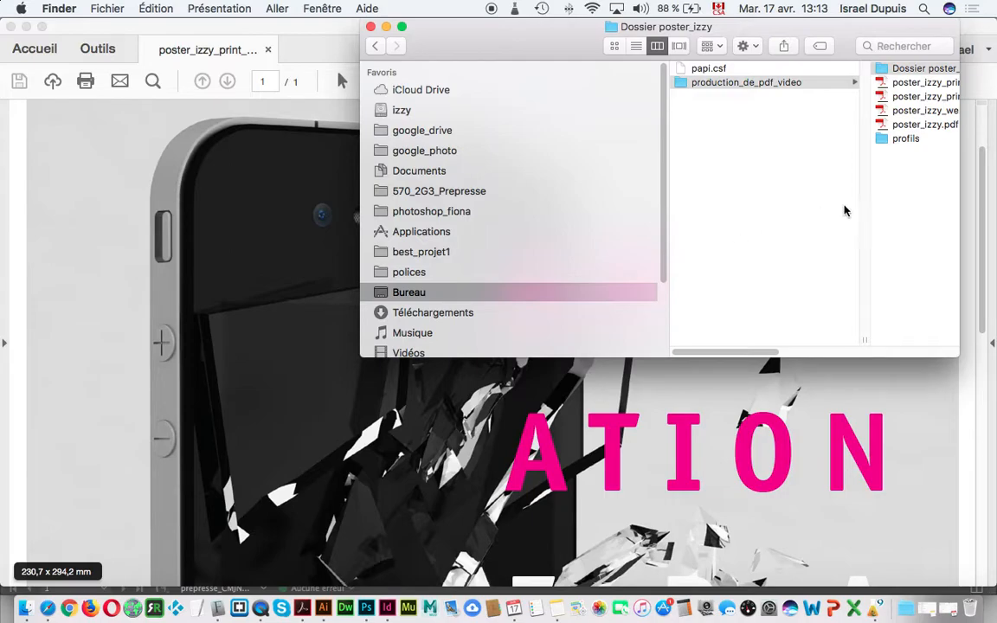
scroll(919, 168, right, 9)
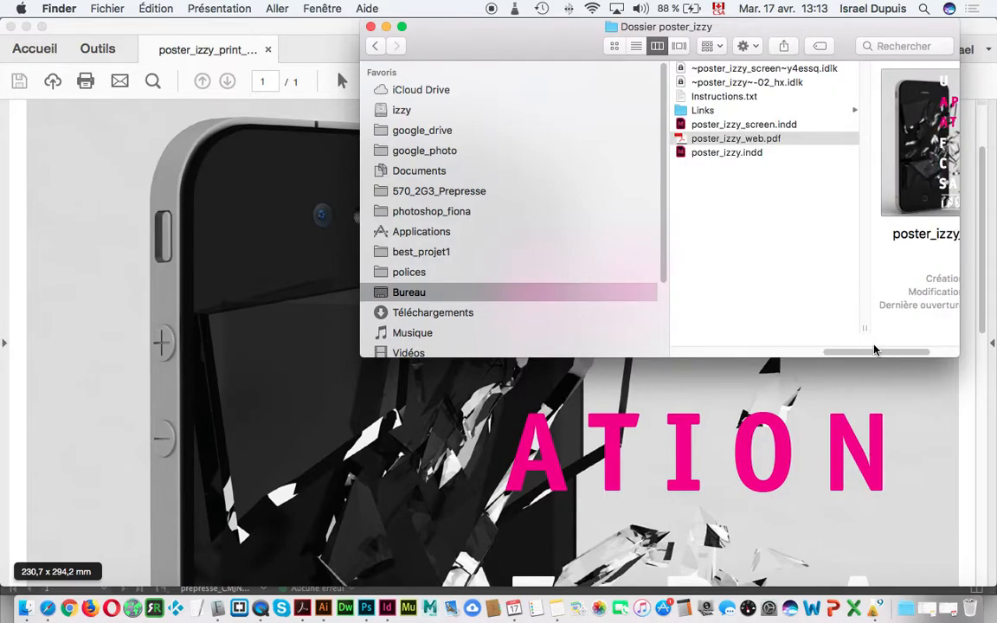
drag(874, 352, 831, 355)
scroll(831, 355, left, 3)
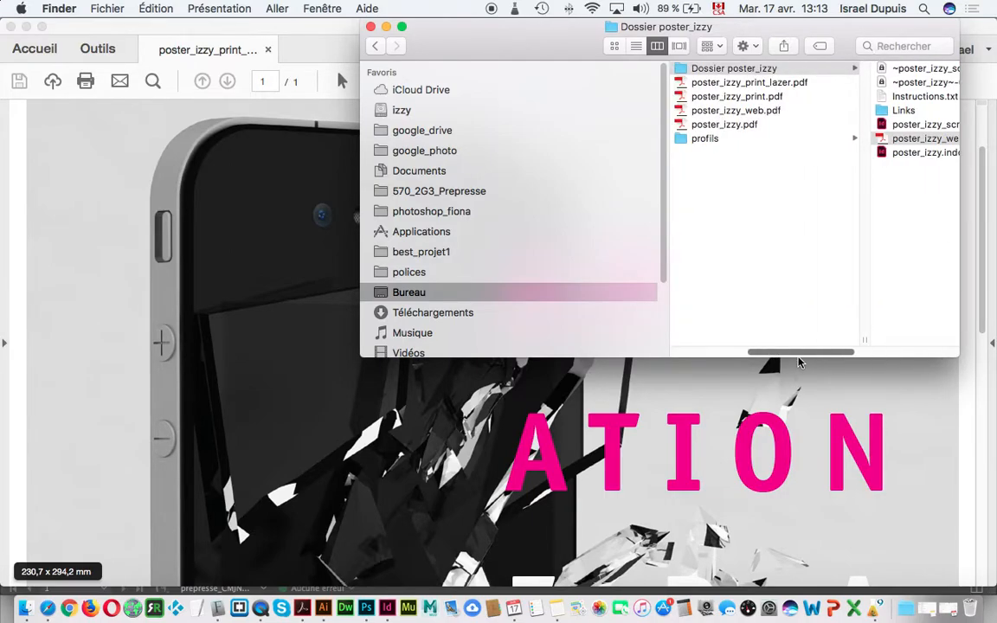
click(797, 84)
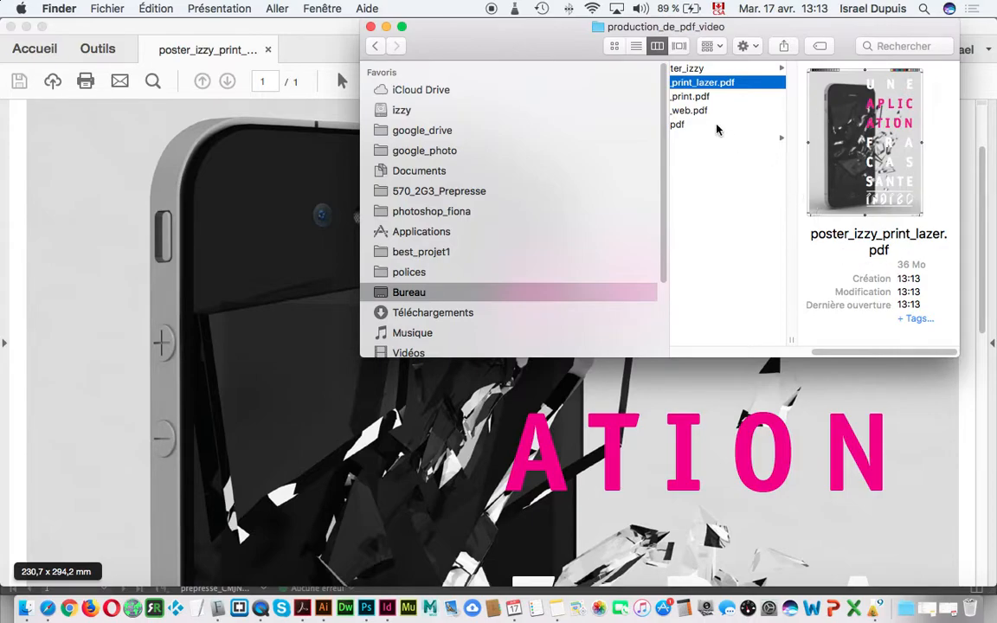
click(710, 97)
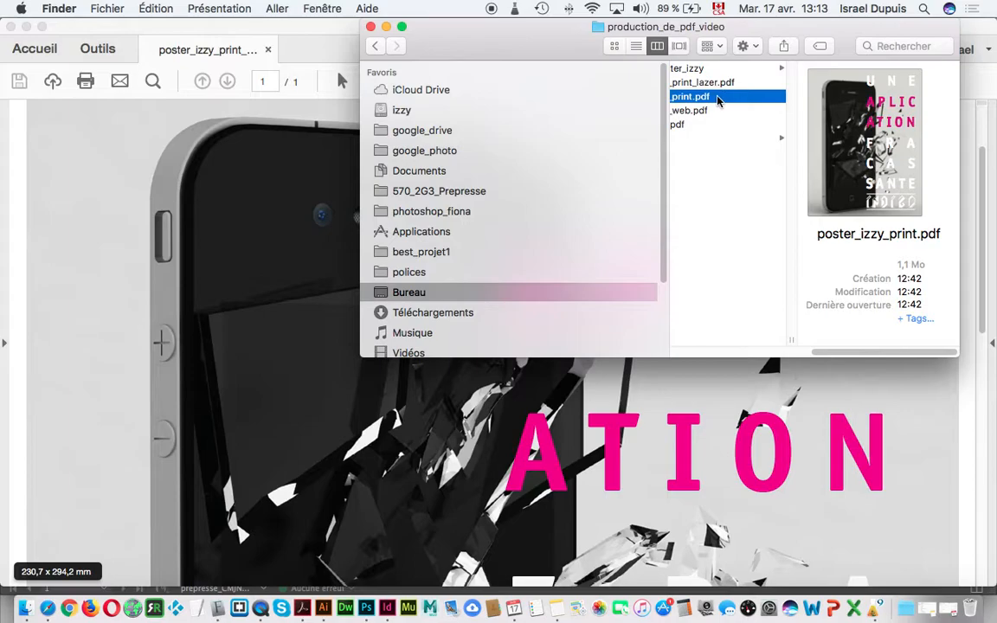
click(720, 110)
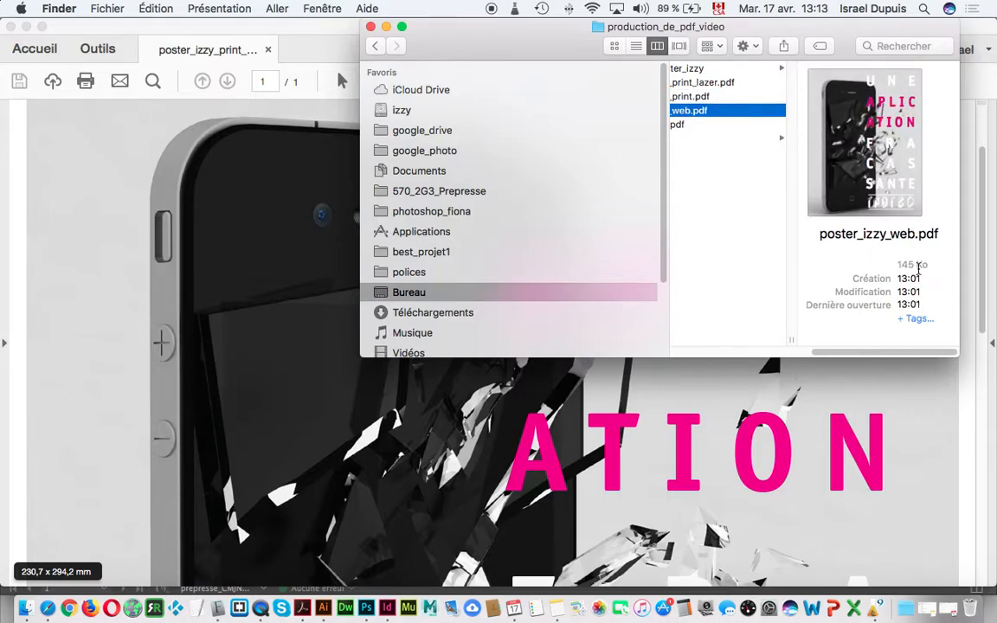
click(752, 86)
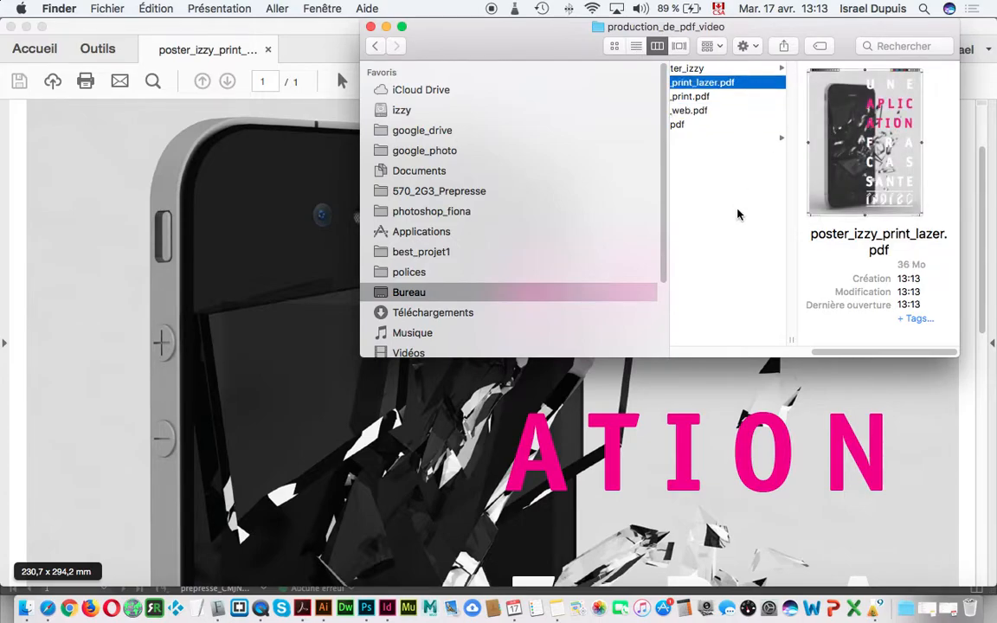
key(super+Tab)
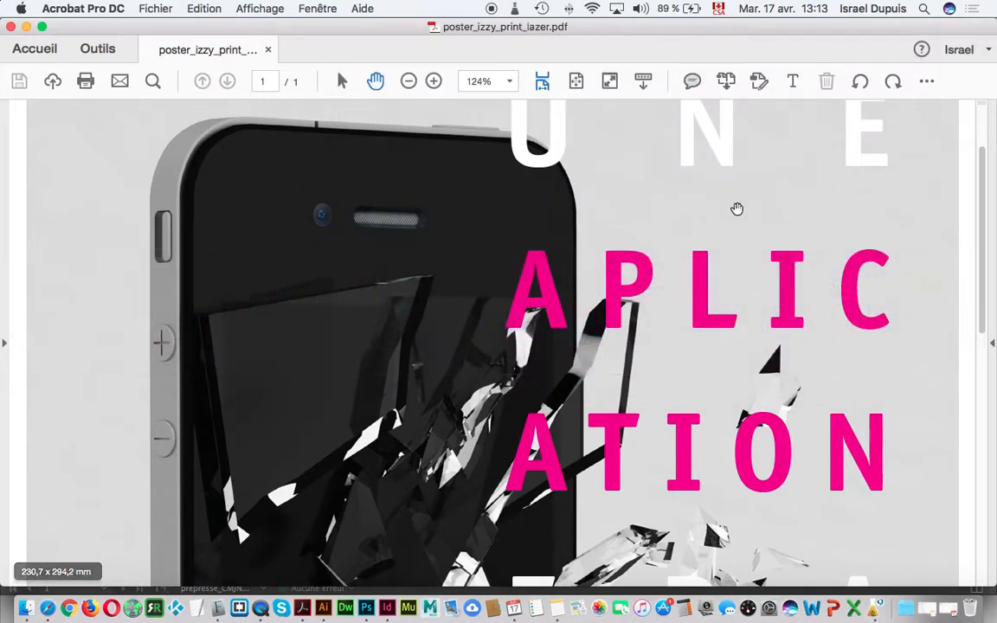
key(super+Tab)
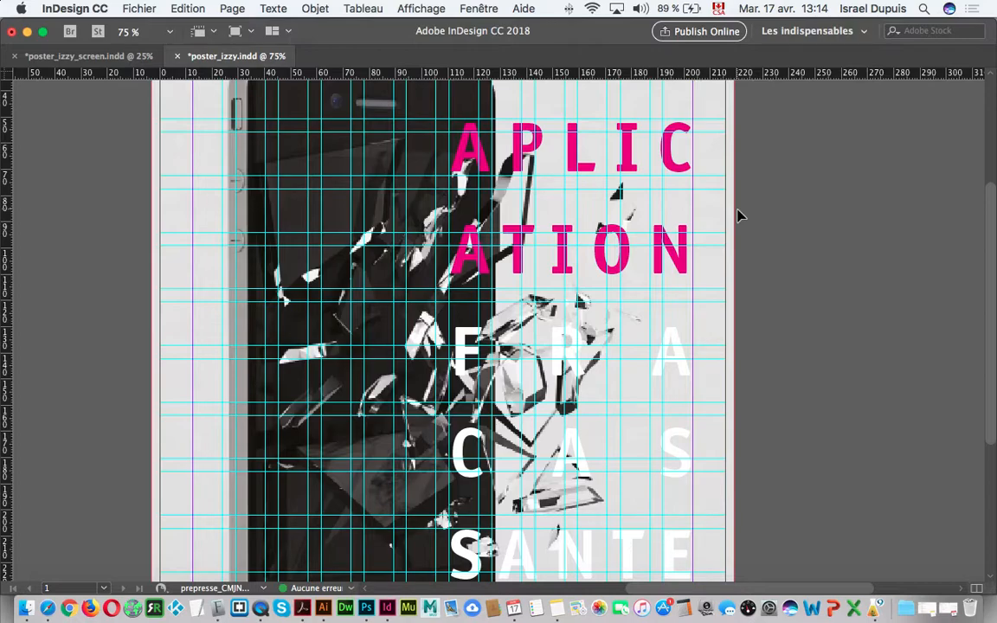
click(13, 620)
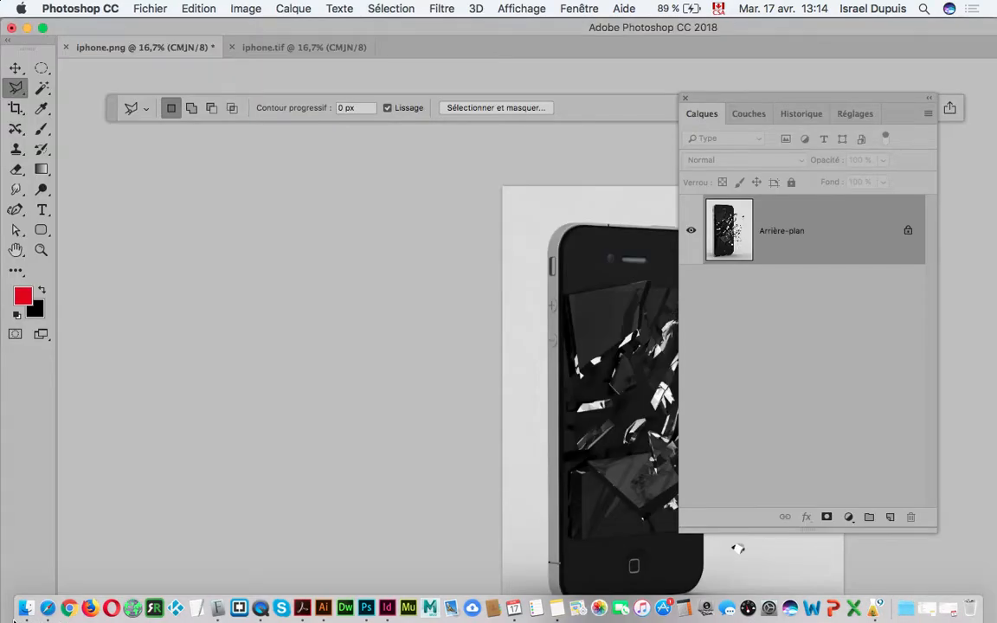
click(387, 609)
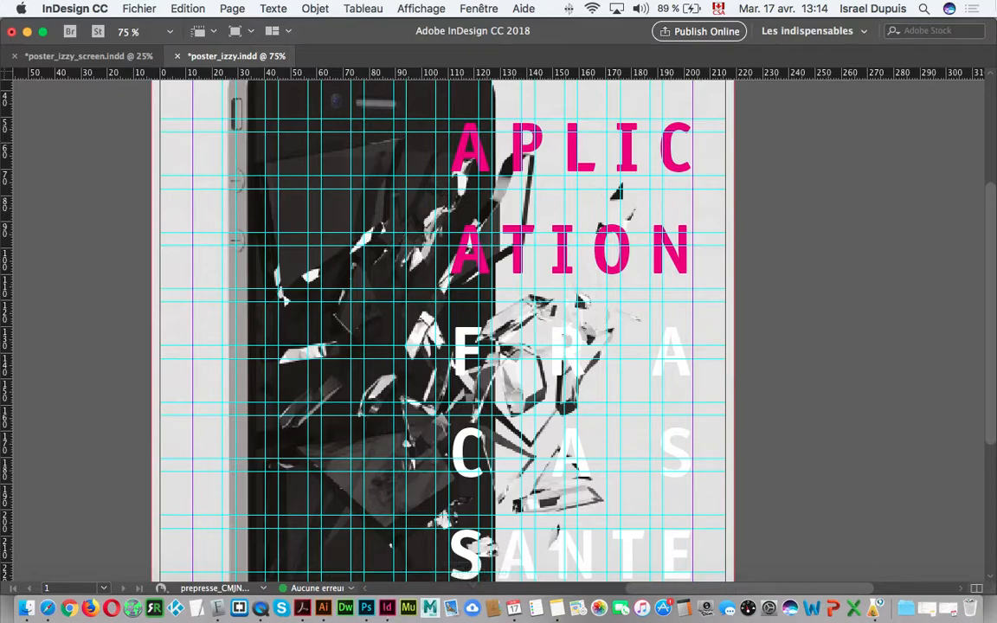
- Switch to Finder and open the projet3 folder inside 570_2G3_Prepresse
click(29, 613)
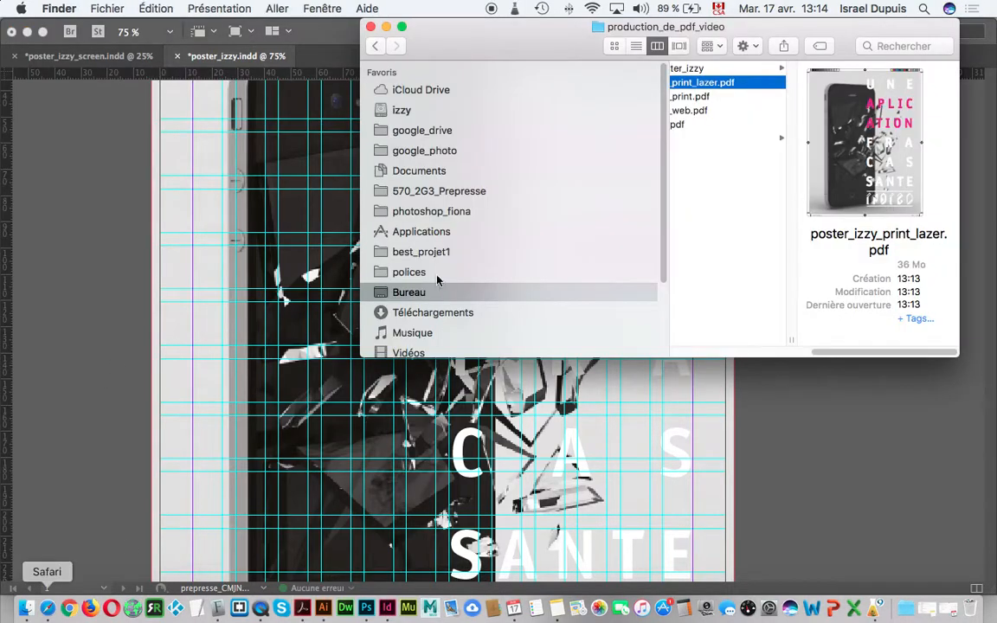
scroll(745, 225, left, 3)
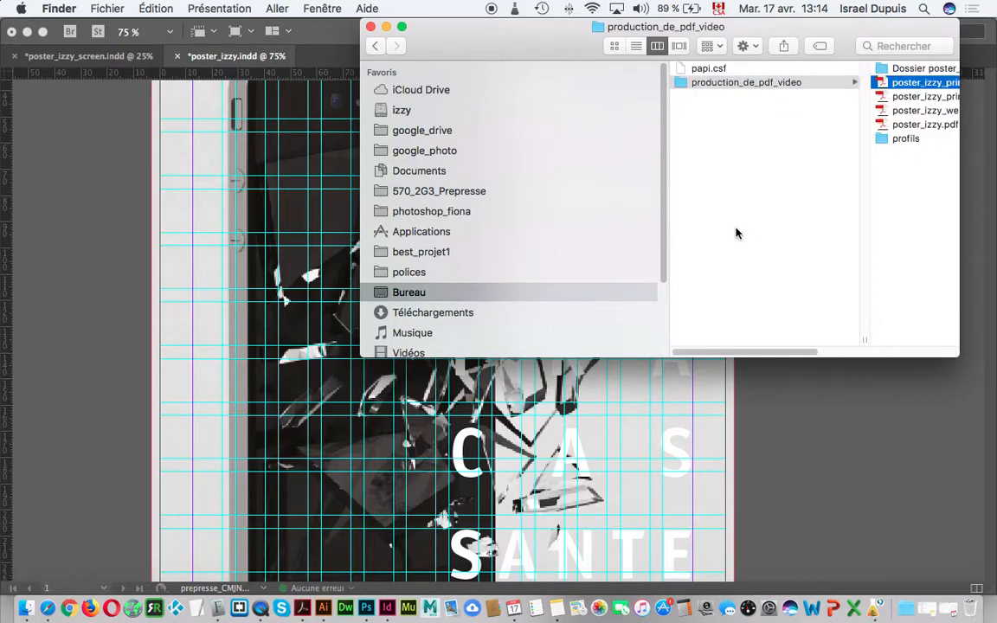
click(433, 110)
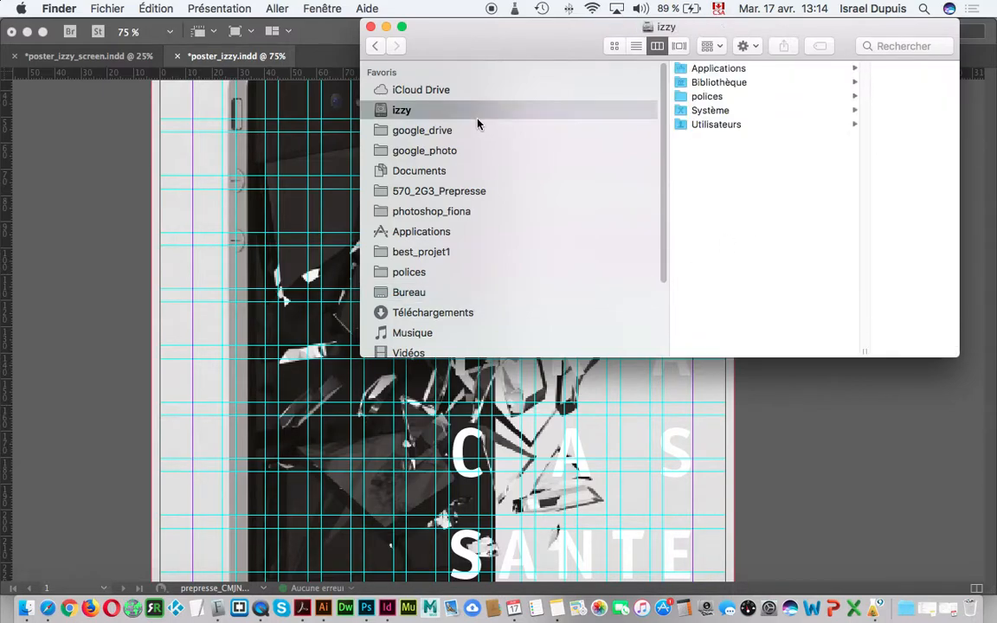
scroll(518, 260, down, 1)
click(506, 173)
scroll(696, 259, down, 5)
click(755, 289)
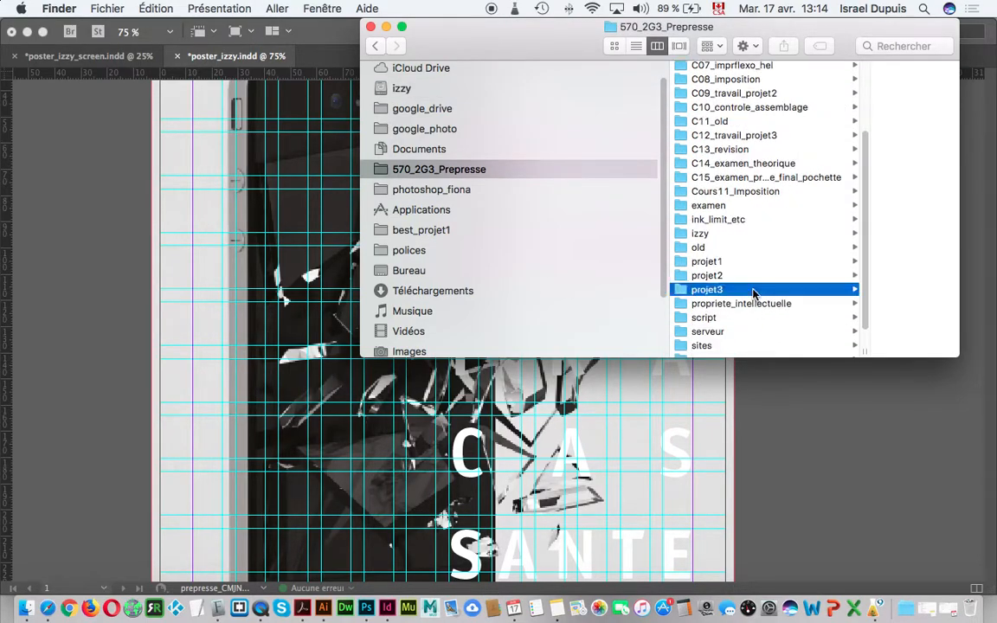
- Look through the projet3 subfolders, move the Finder window aside and open the specs folder
click(857, 86)
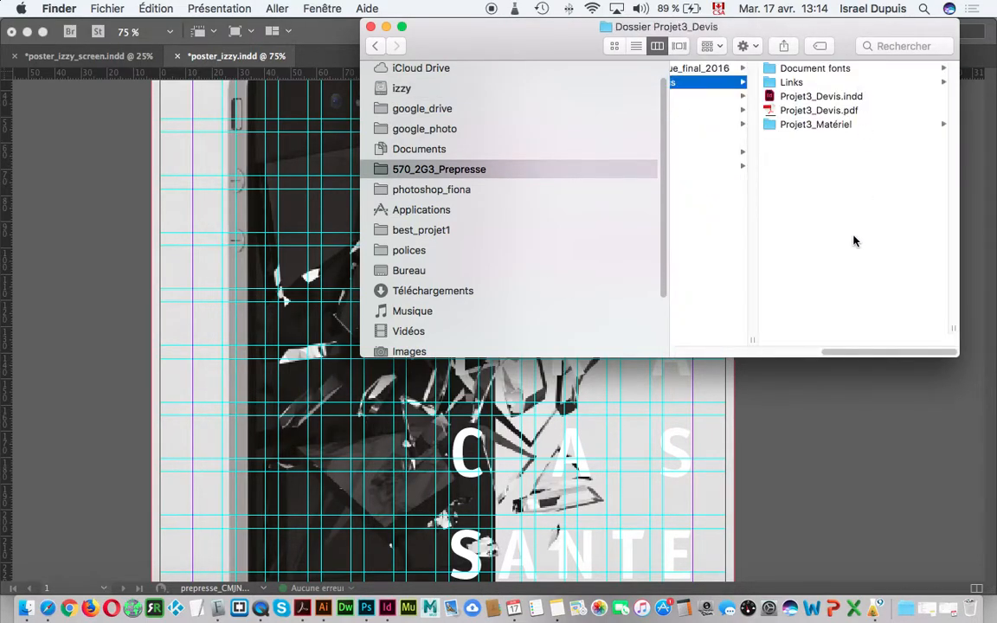
scroll(853, 238, left, 3)
drag(800, 76, 549, 76)
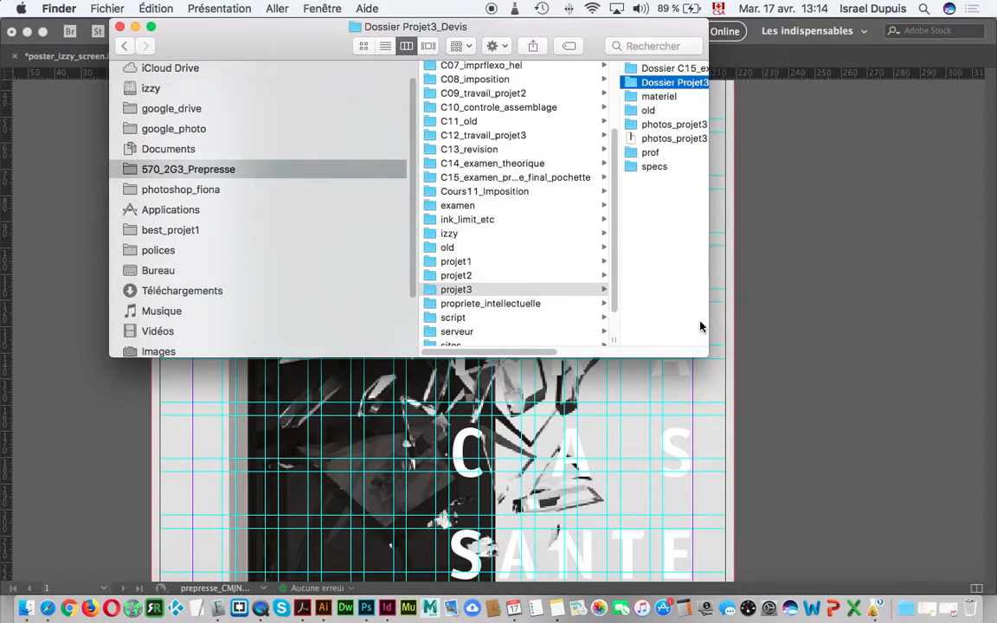
drag(488, 353, 513, 354)
scroll(486, 313, right, 3)
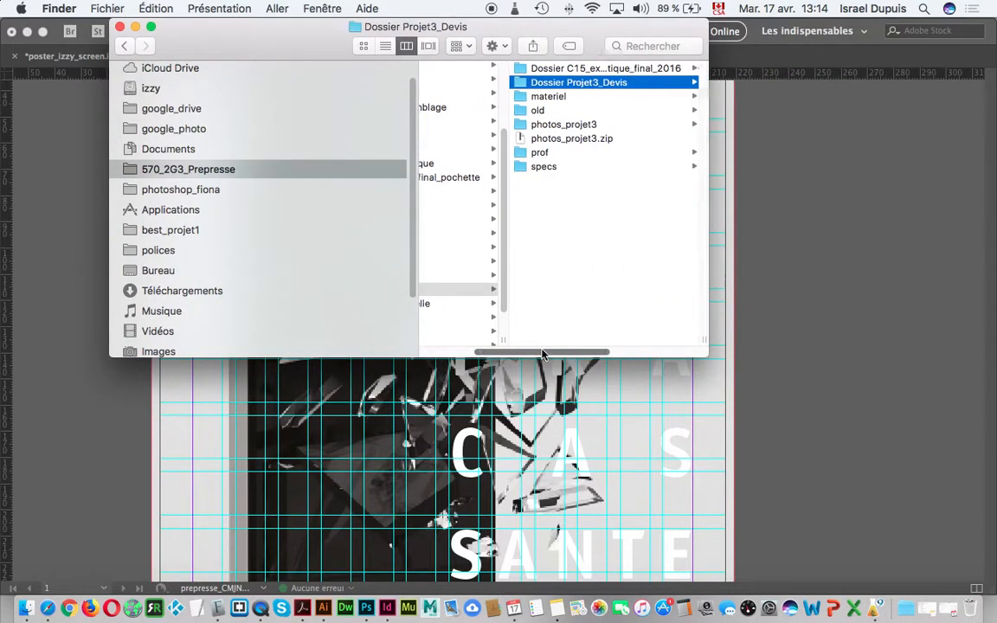
click(526, 166)
- Preview the 24H media kit PDFs and read the print characteristics and final file formats in the technical specifications
click(609, 68)
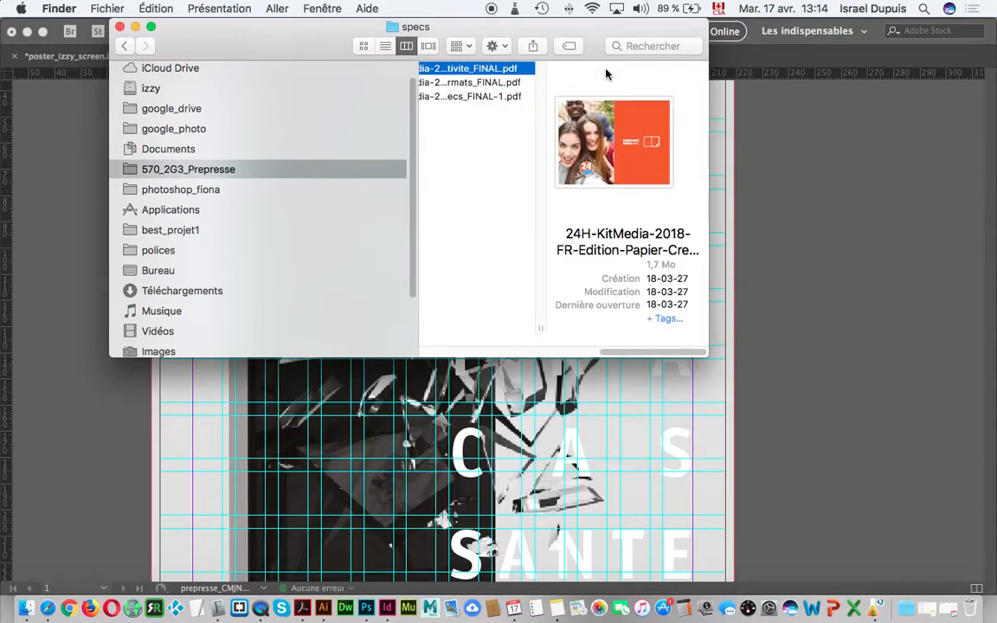
click(512, 83)
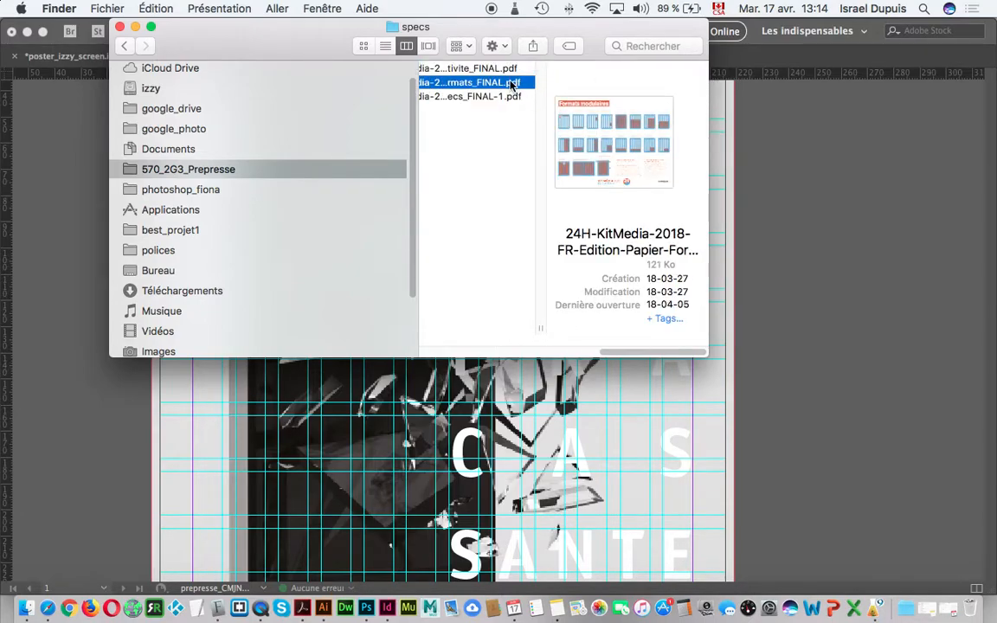
key(space)
key(space)
key(Down)
key(space)
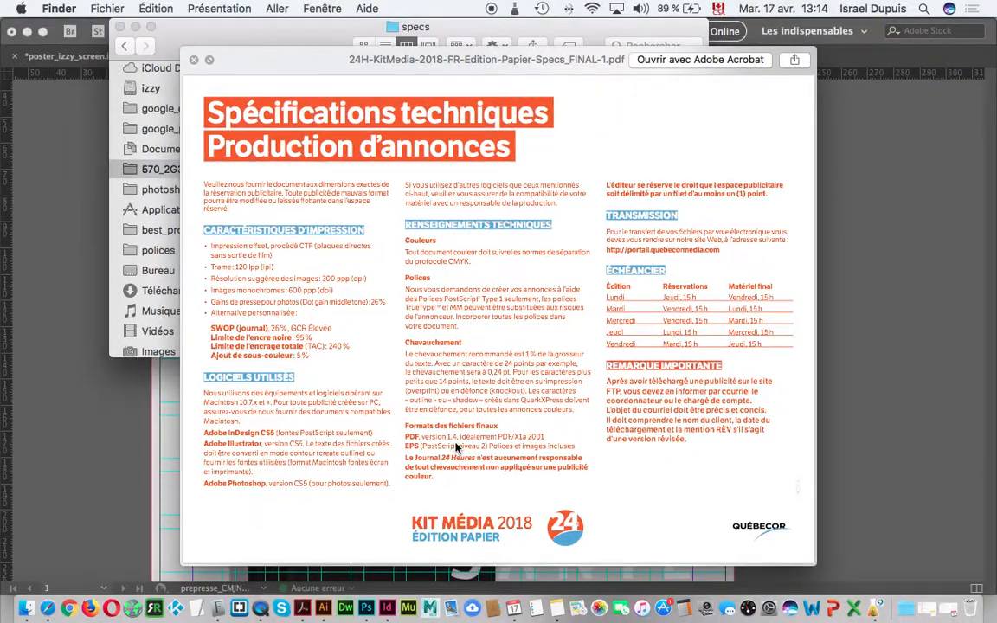
key(space)
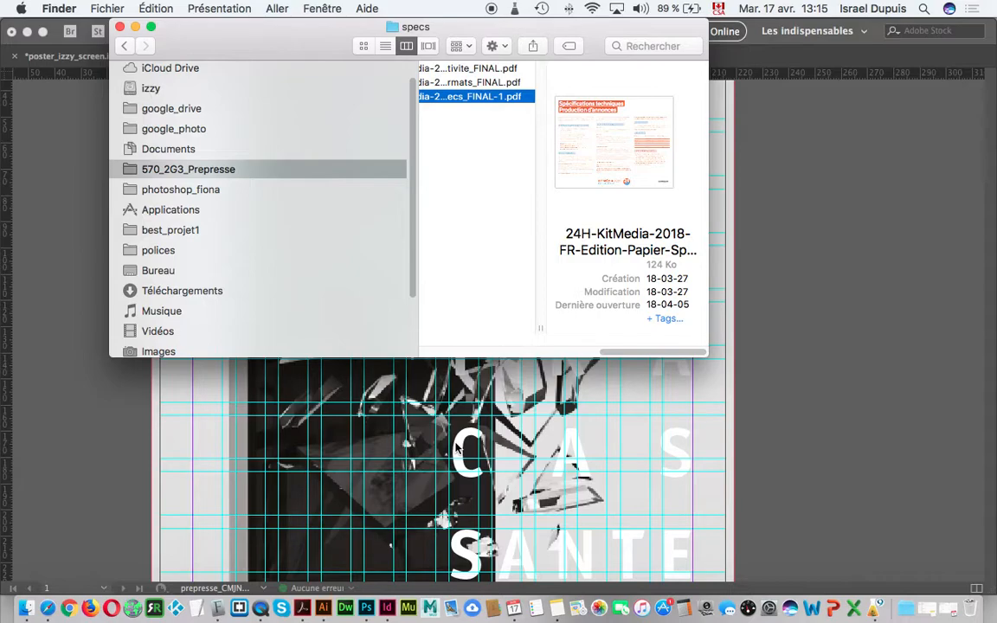
- Switch to Photoshop and start a custom CMYK working space named 24h in the colour settings
click(368, 611)
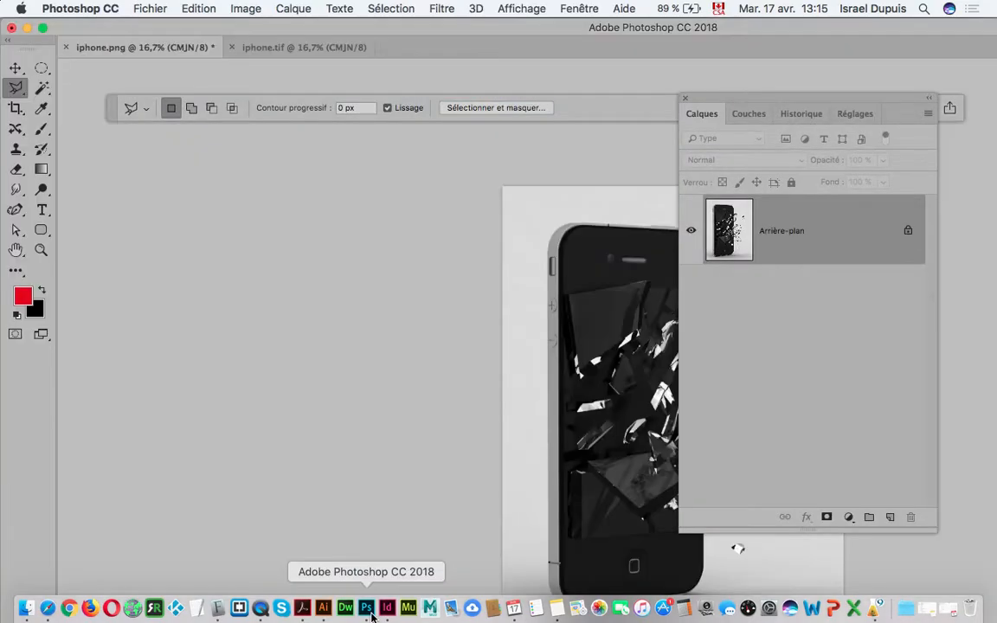
click(147, 7)
mouse_move(177, 11)
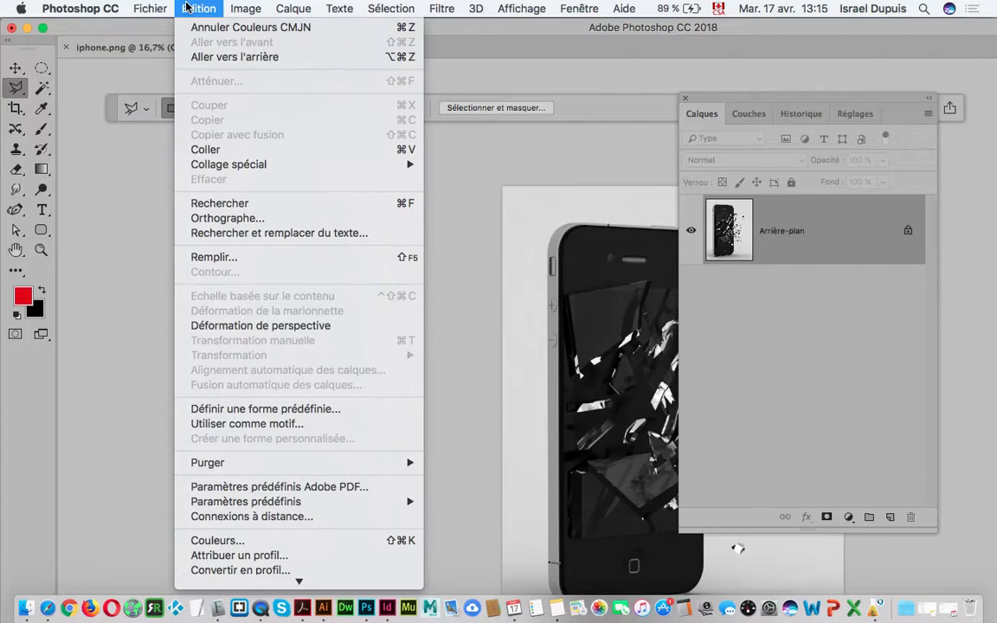
click(311, 543)
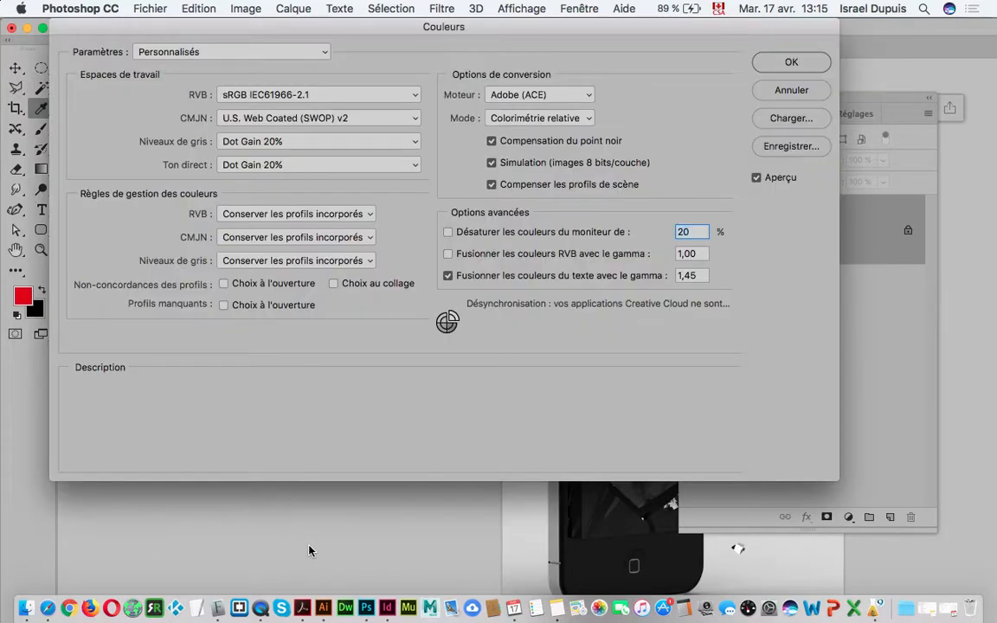
click(338, 121)
mouse_move(318, 11)
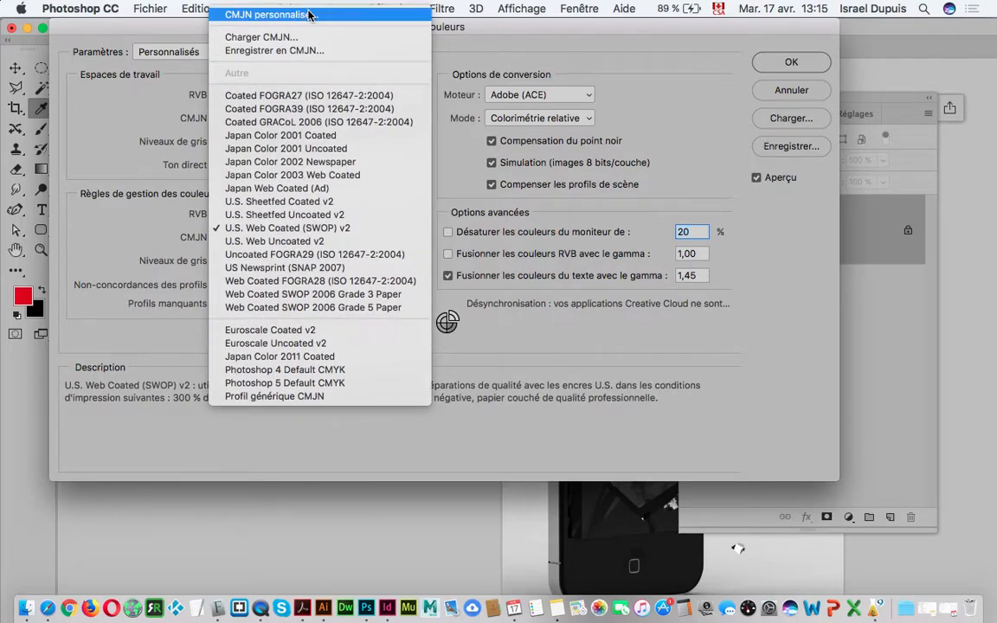
click(310, 15)
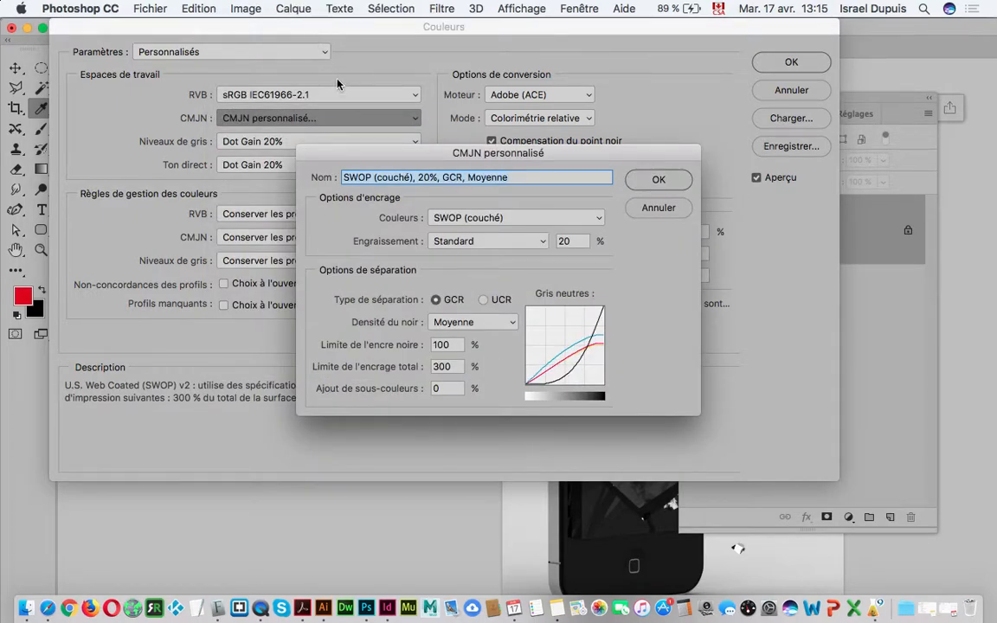
text(24h)
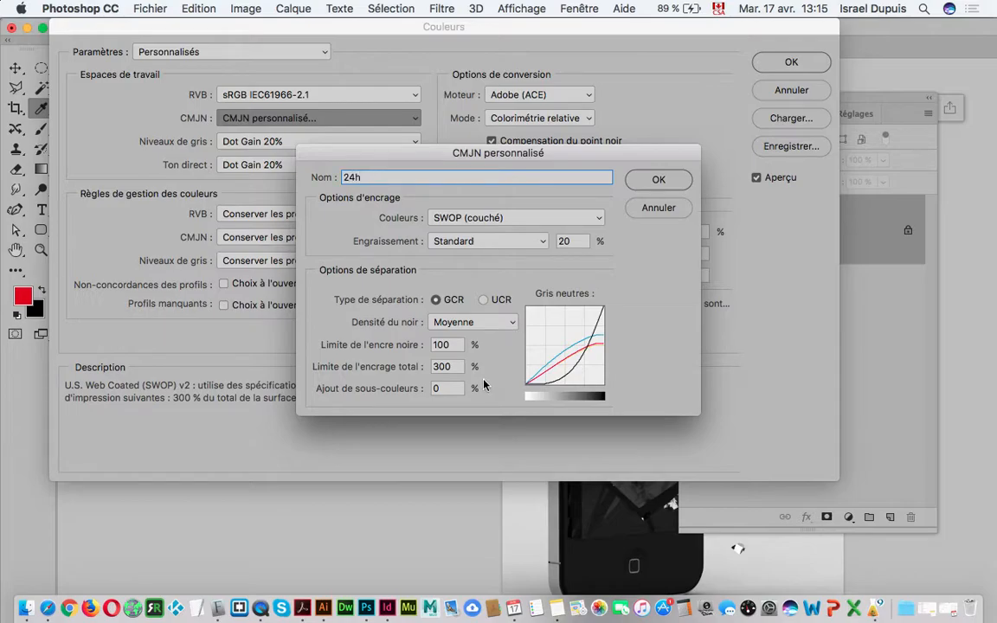
- Recheck the dot gain, ink limits and undercolour addition in the 24H specifications PDF, then return to the custom CMYK settings
click(438, 344)
key(super+Tab)
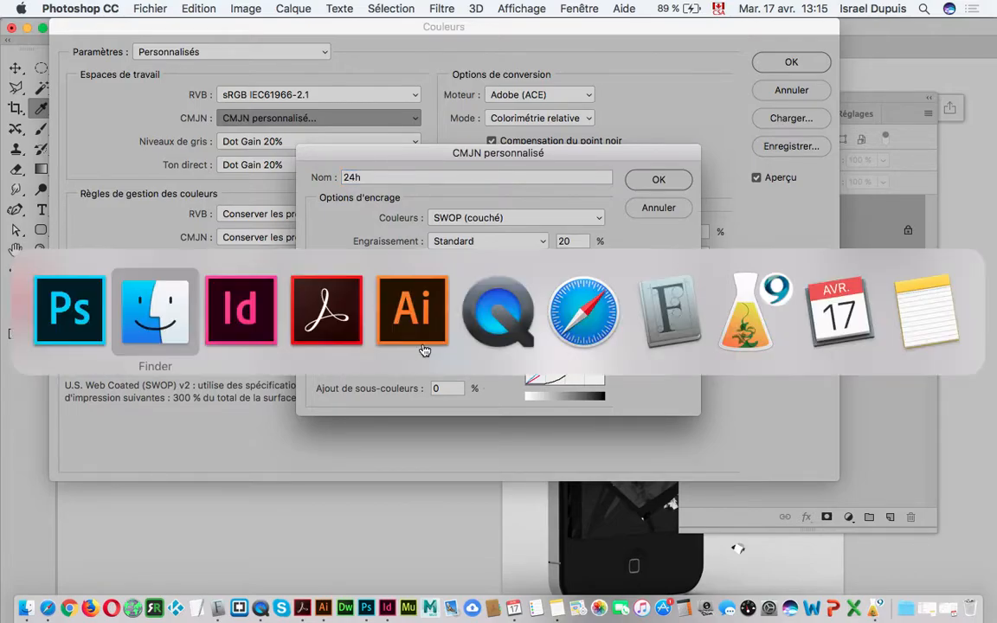
key(space)
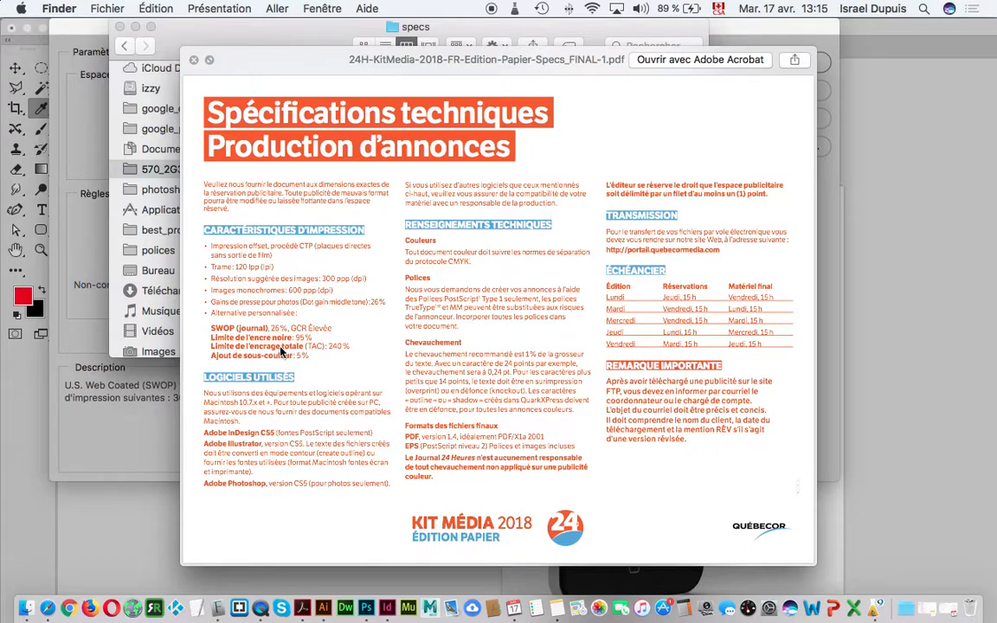
click(119, 384)
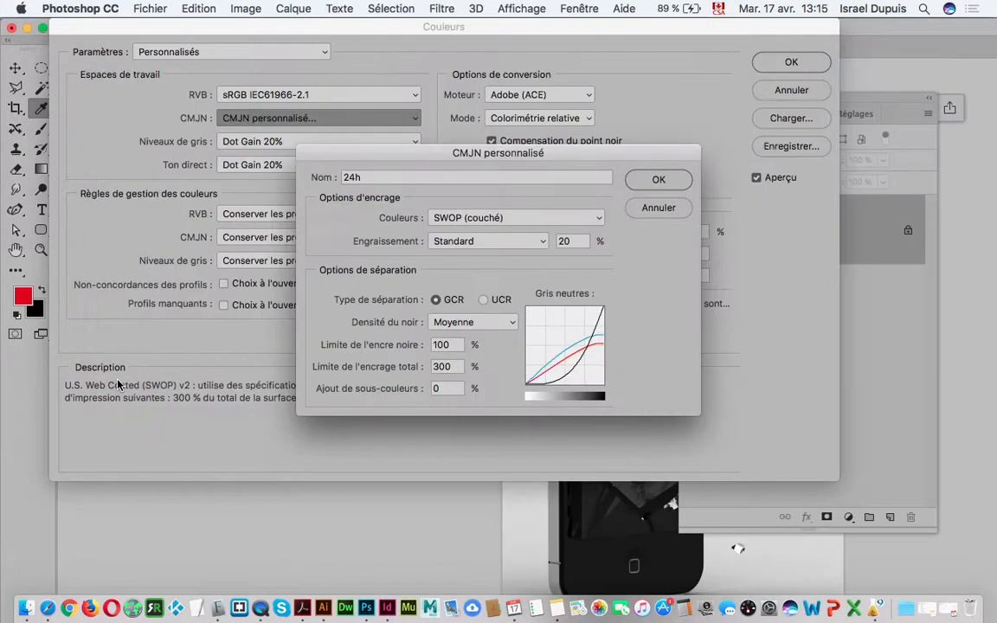
- Set the 24h profile's standard dot gain to 26 % and apply the profile as the CMYK working space
click(494, 240)
click(494, 240)
key(Tab)
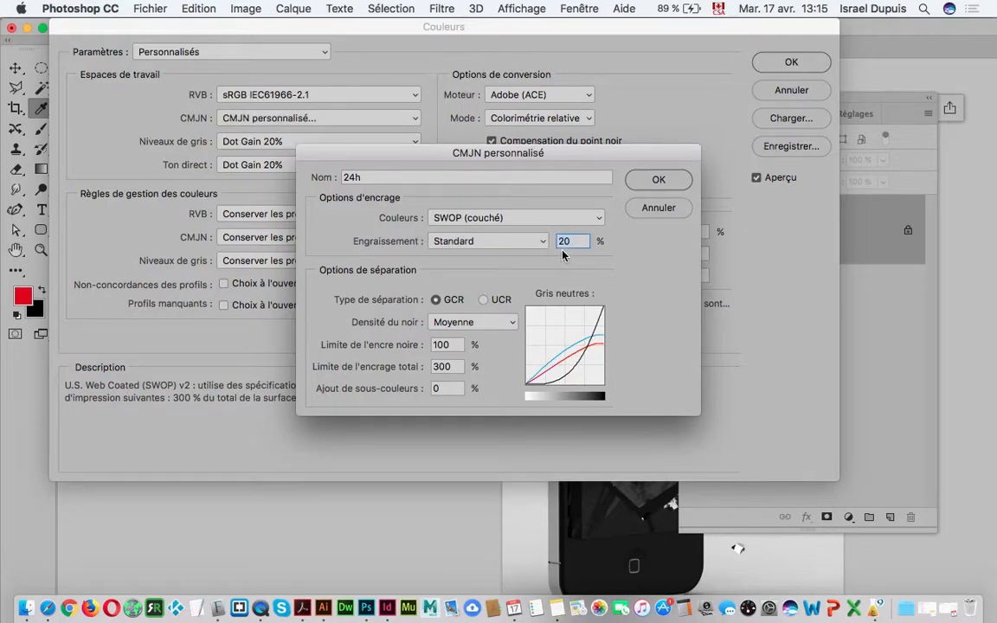
text(26)
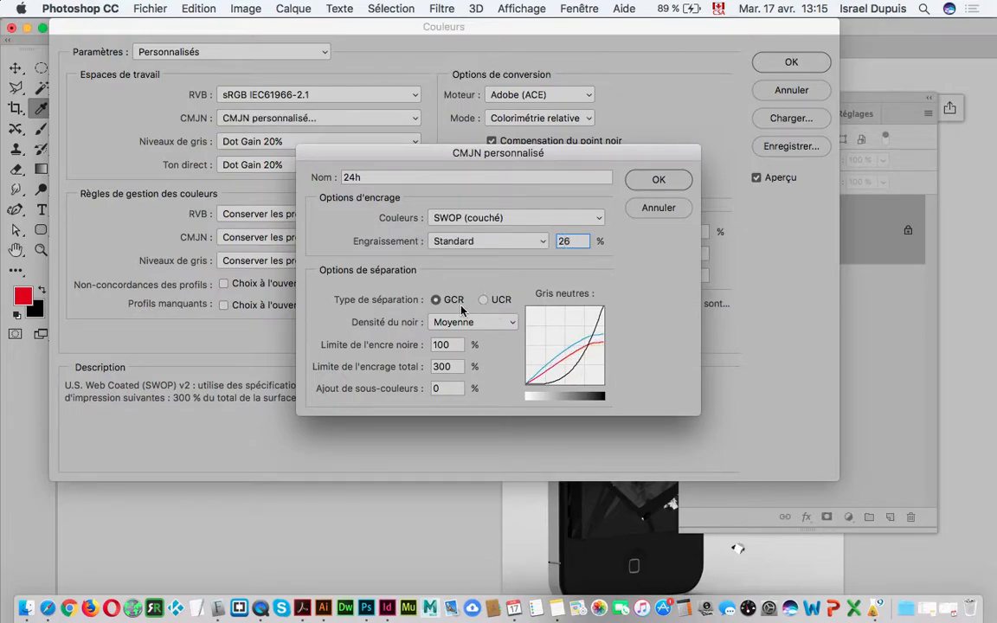
double_click(450, 366)
click(655, 180)
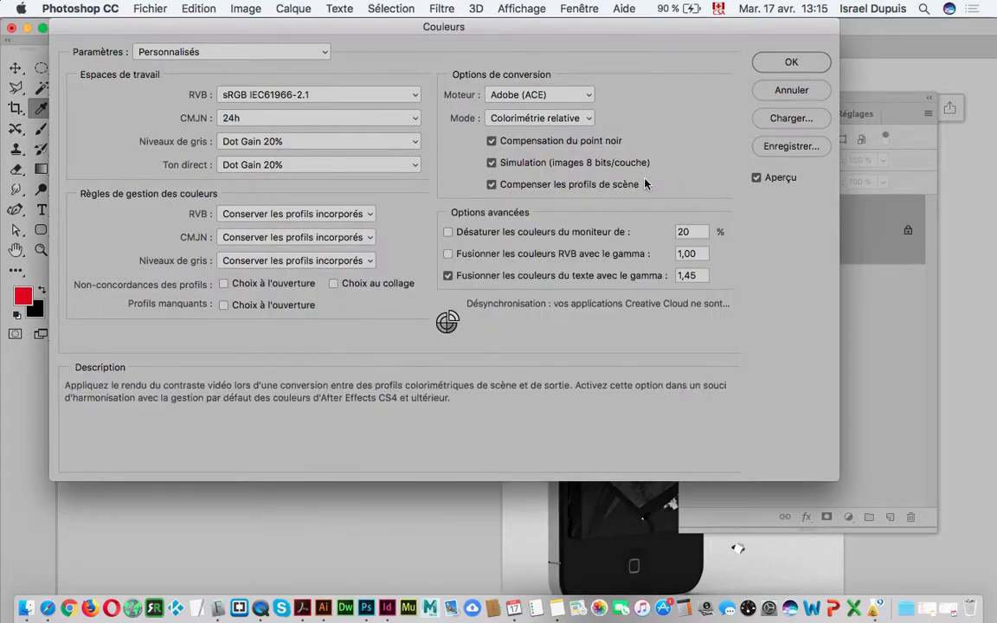
click(801, 65)
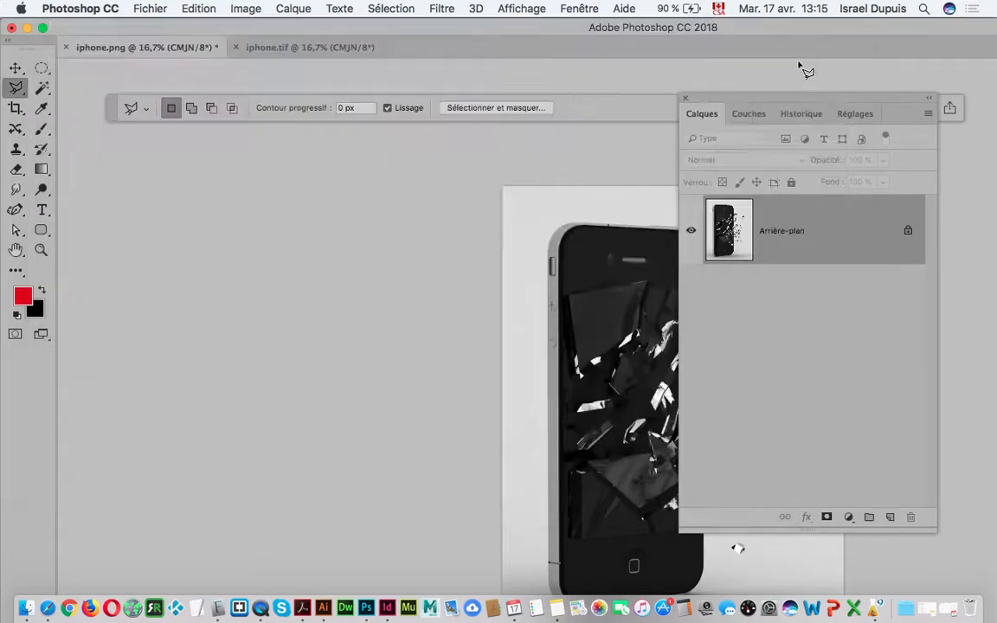
- Save the current colour settings to the desktop (Bureau) as 24h.csf and apply them
click(196, 9)
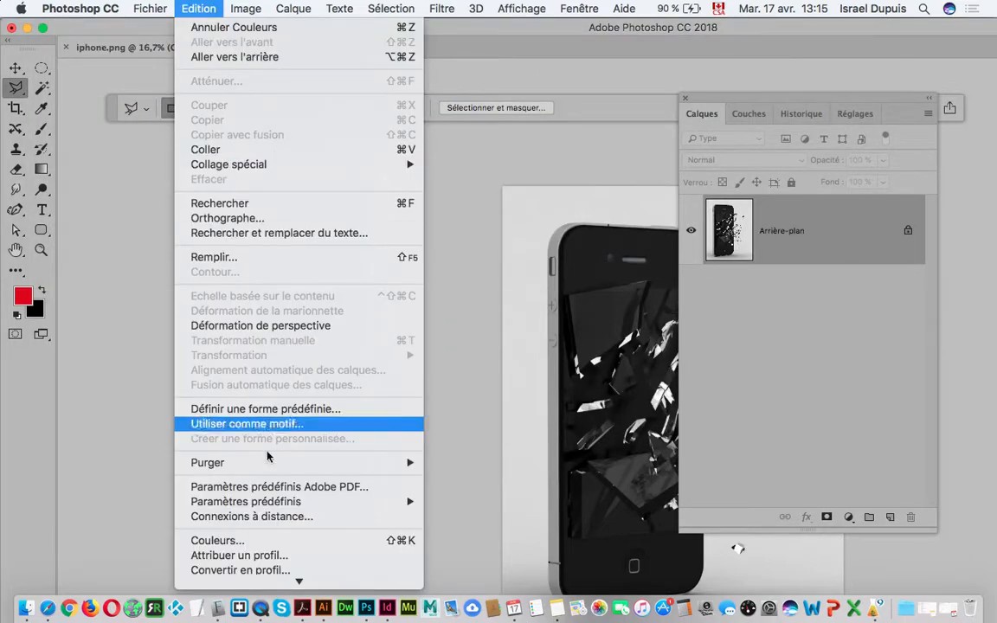
click(283, 542)
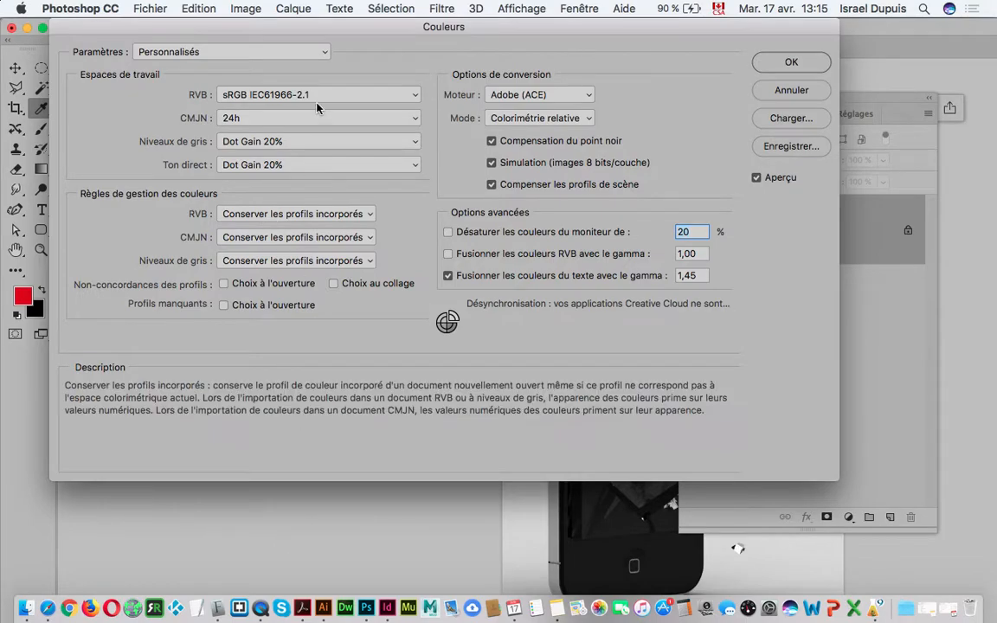
click(790, 147)
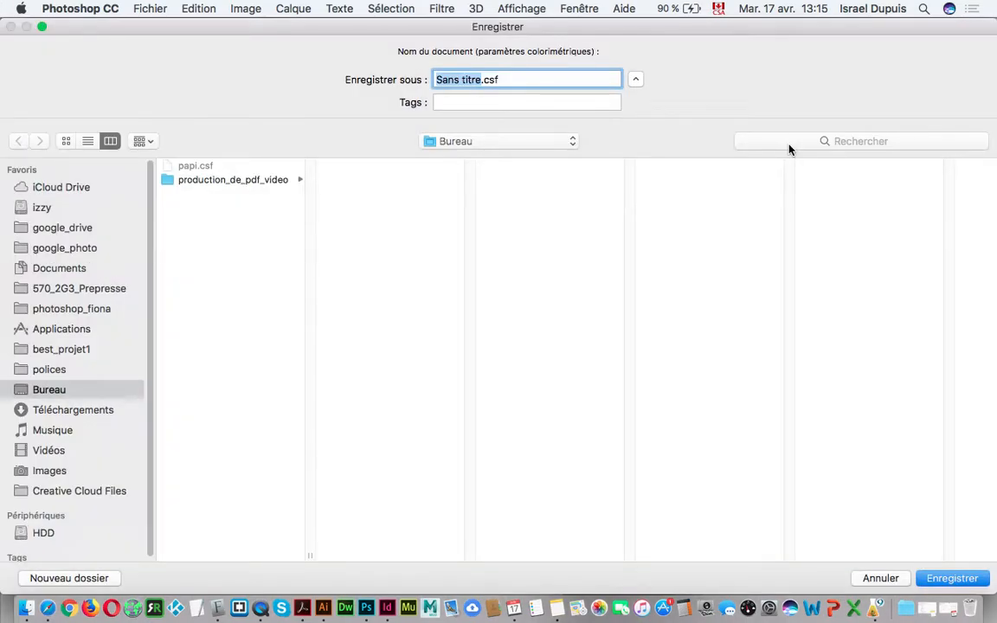
text(24h)
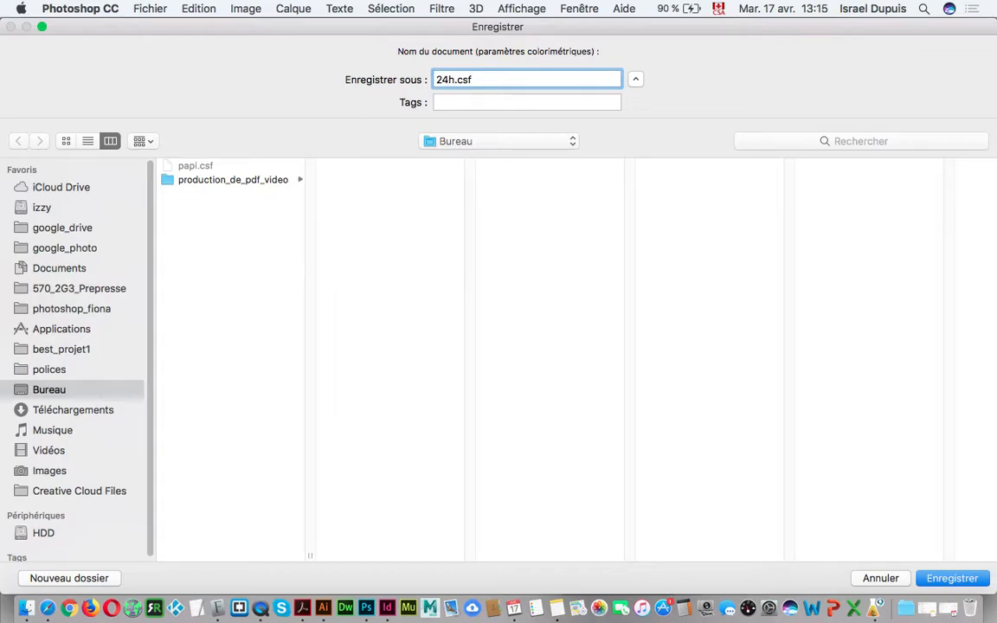
click(86, 372)
click(92, 389)
click(935, 578)
click(635, 229)
click(785, 64)
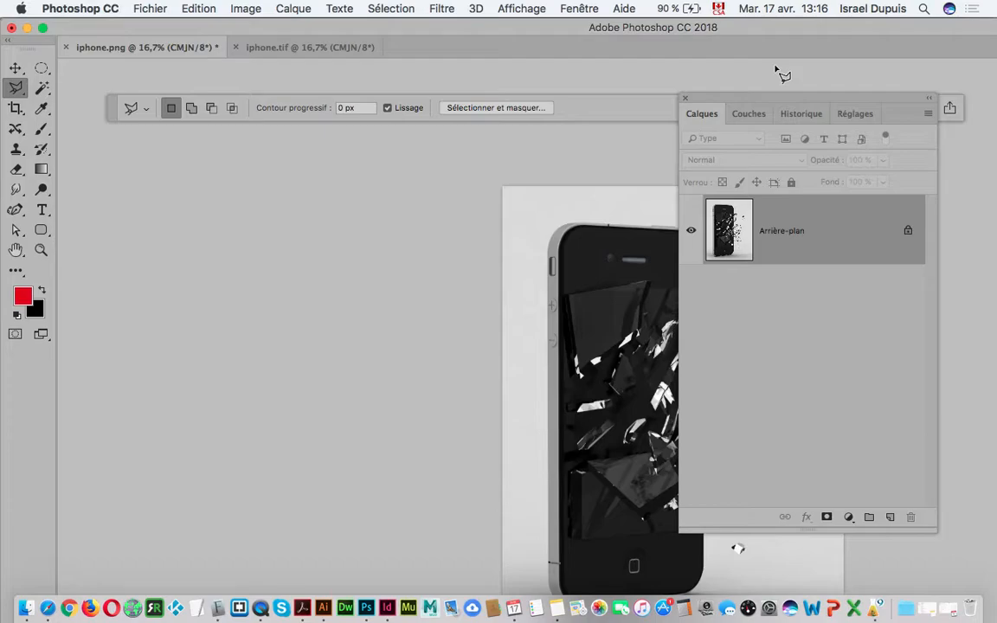
- Check that the saved 24h.csf and papi.csf colour settings files can be loaded from the colour settings, without loading either
click(188, 7)
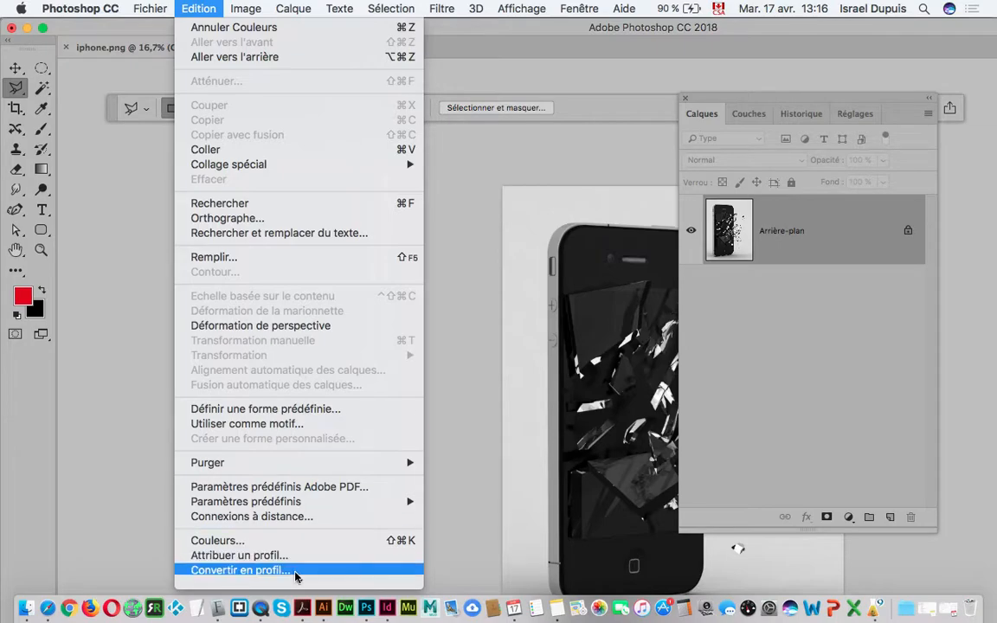
click(292, 540)
click(789, 119)
click(345, 73)
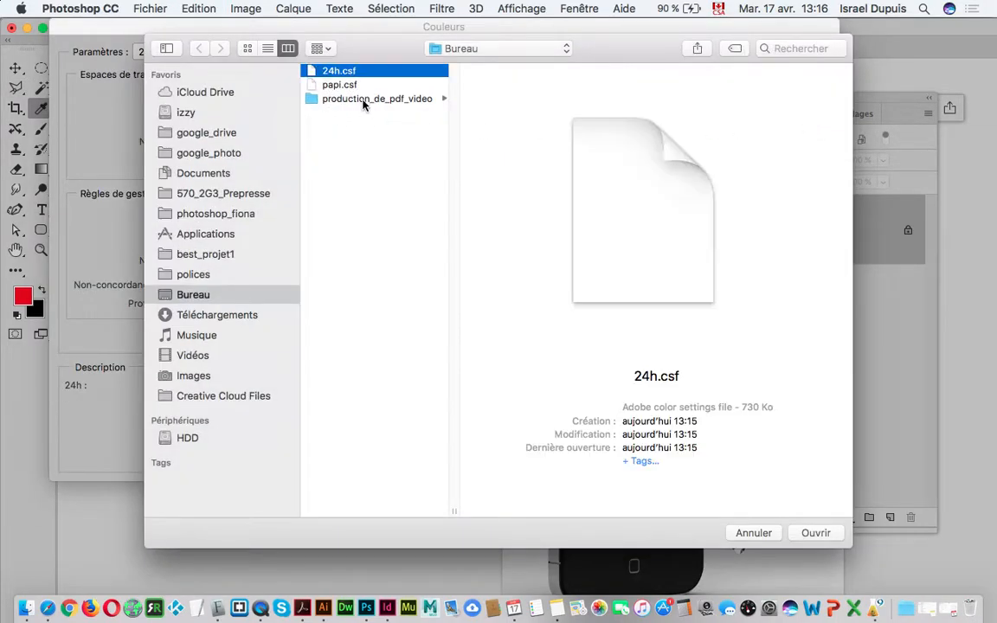
click(340, 85)
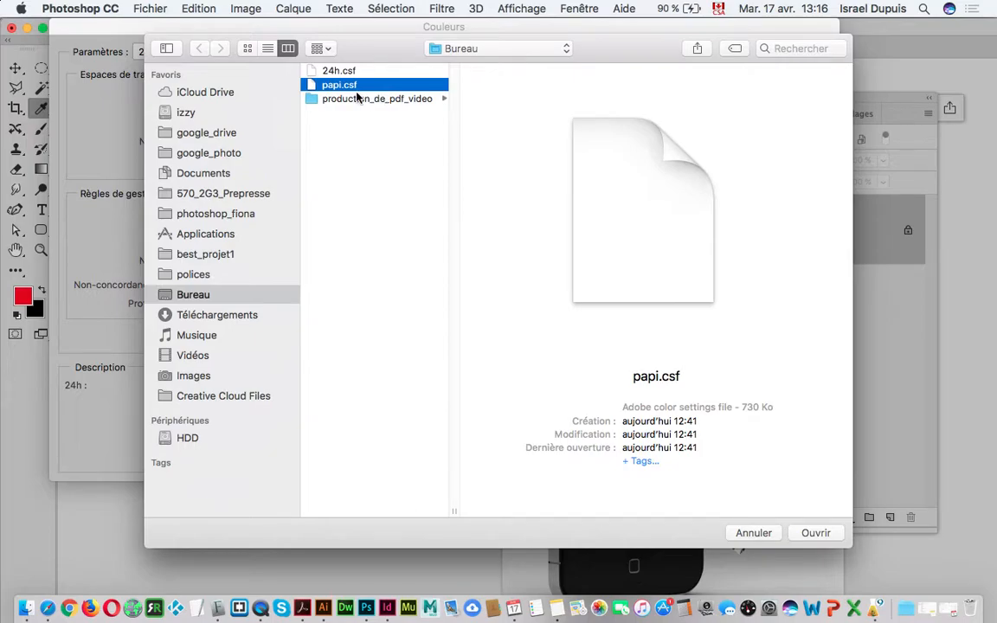
click(751, 533)
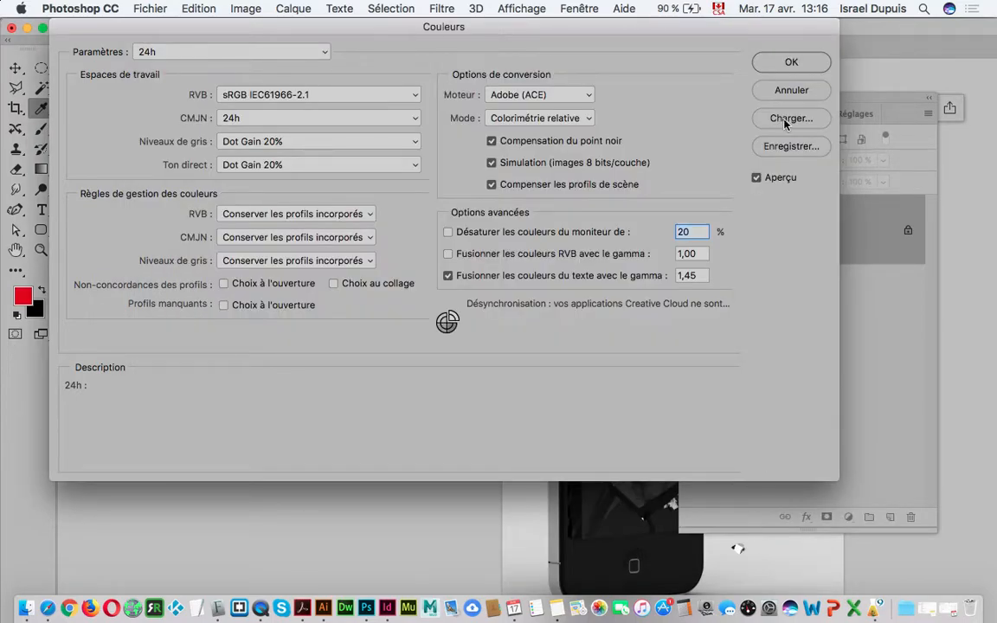
click(790, 63)
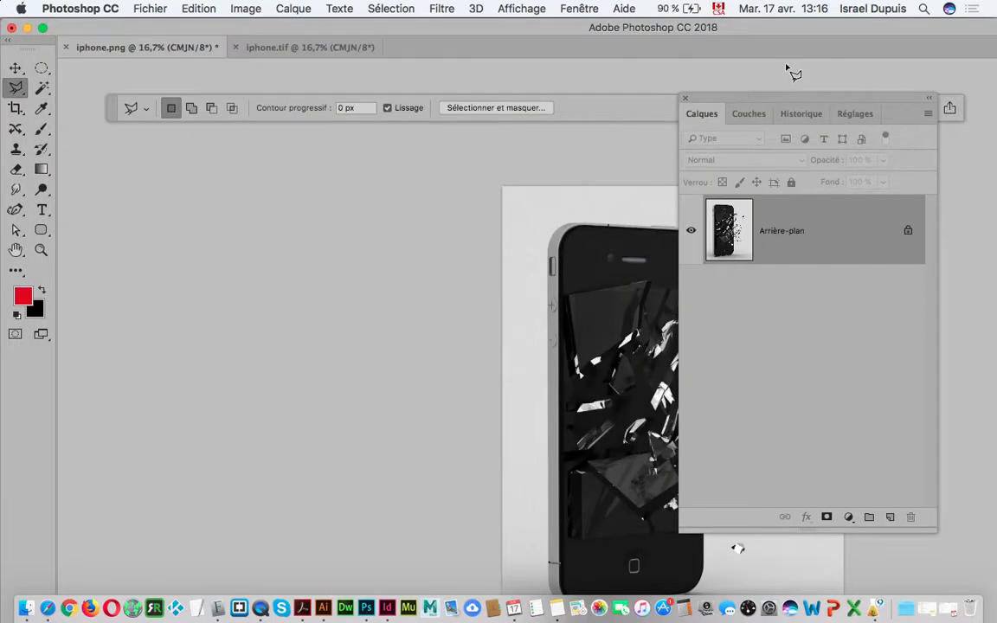
- Switch to Illustrator and load 24h.csf from the desktop (Bureau) as its colour settings
click(325, 608)
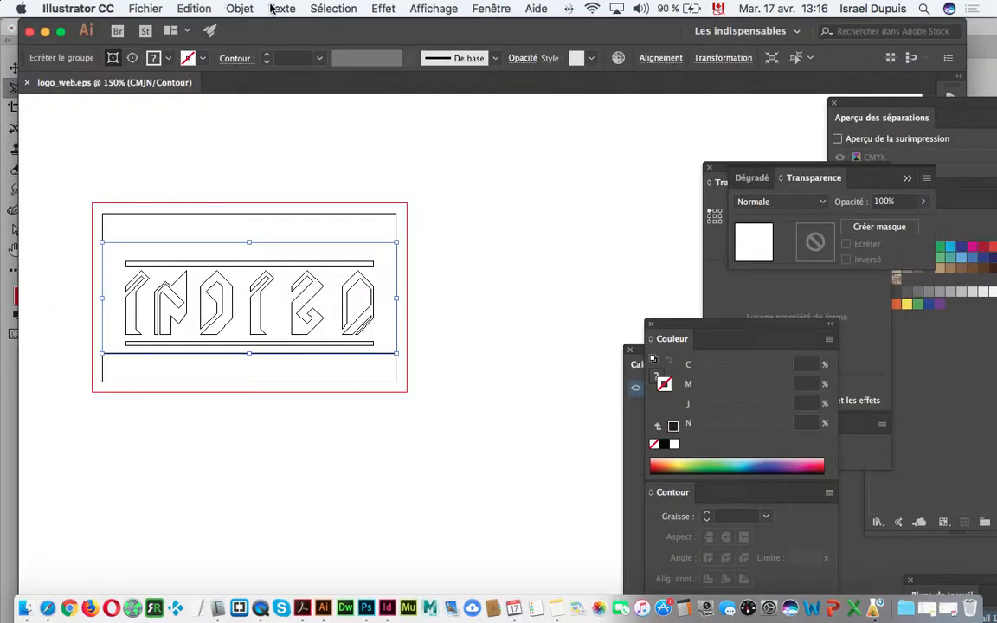
click(240, 9)
mouse_move(193, 8)
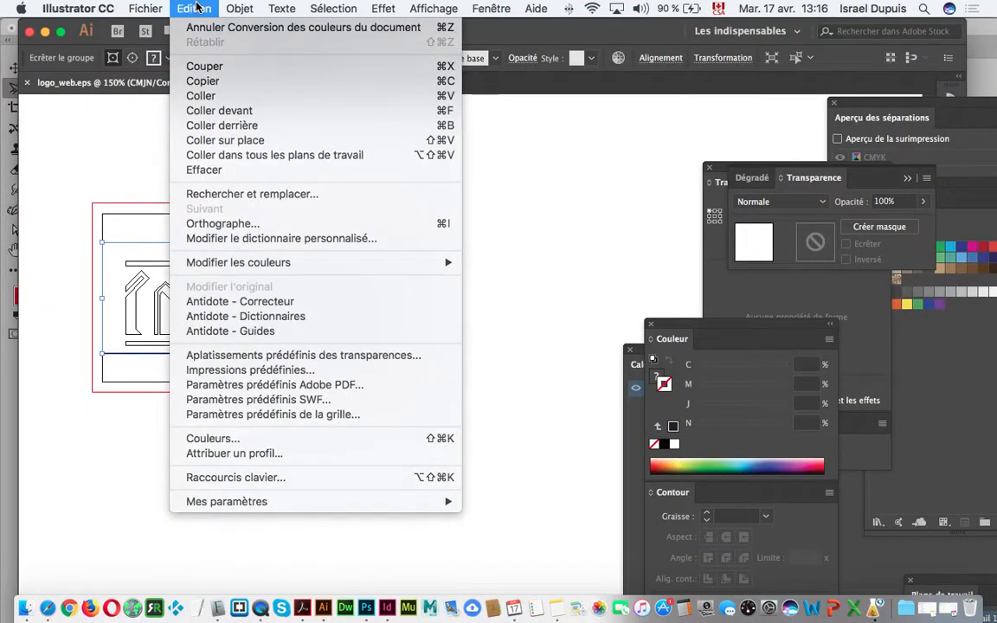
click(318, 441)
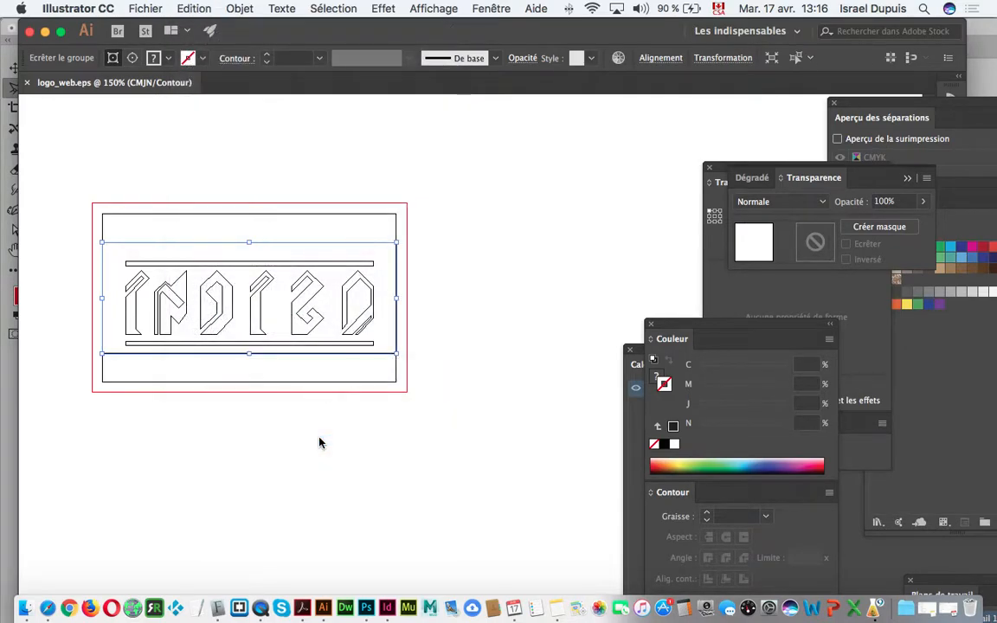
click(437, 163)
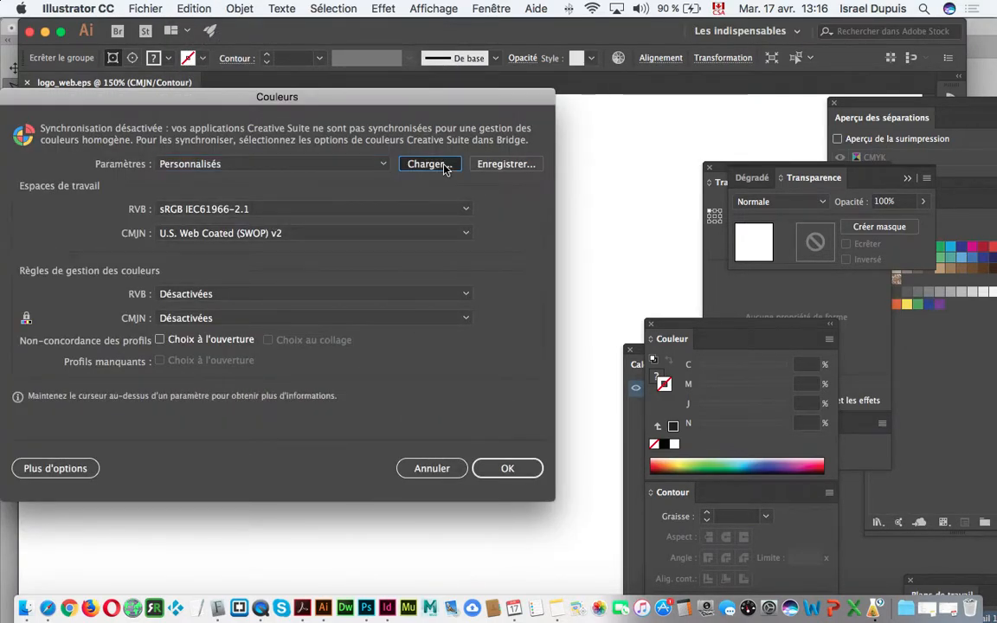
click(100, 400)
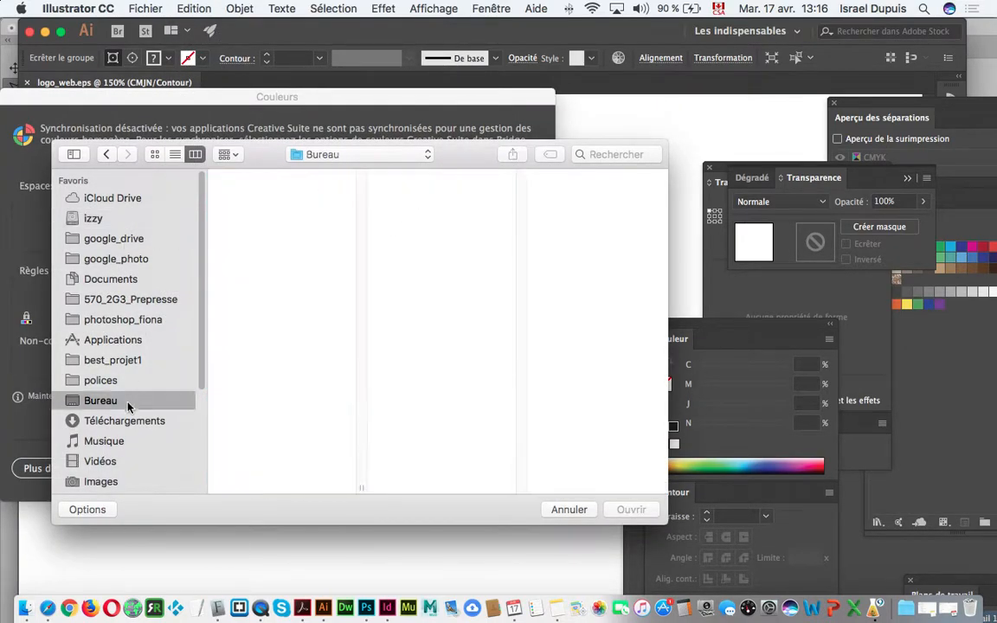
click(286, 177)
click(631, 511)
click(499, 469)
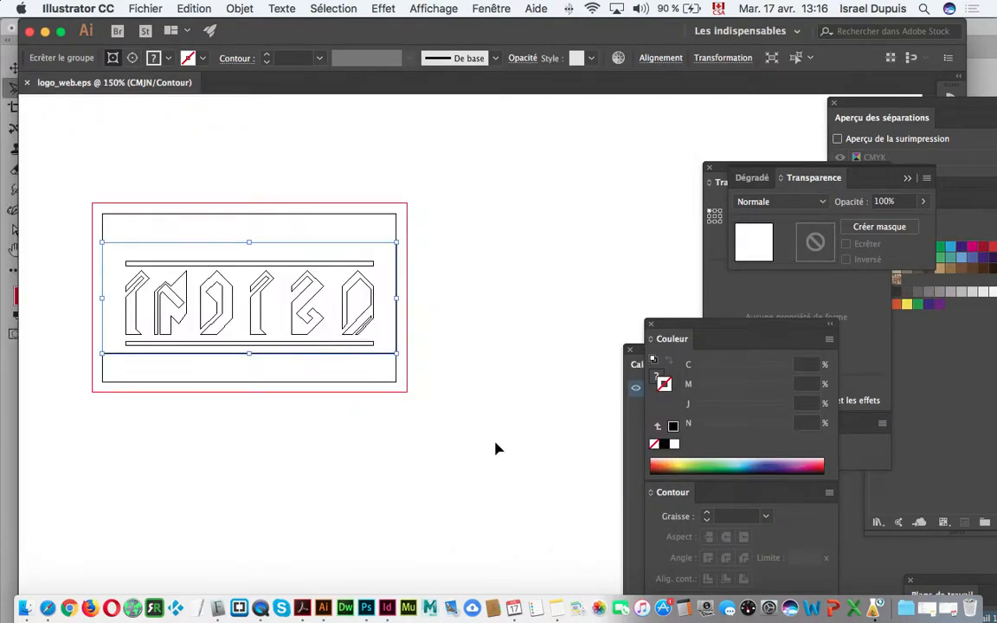
- Switch to InDesign and load 24h.csf from the desktop (Bureau) as its colour settings
click(387, 609)
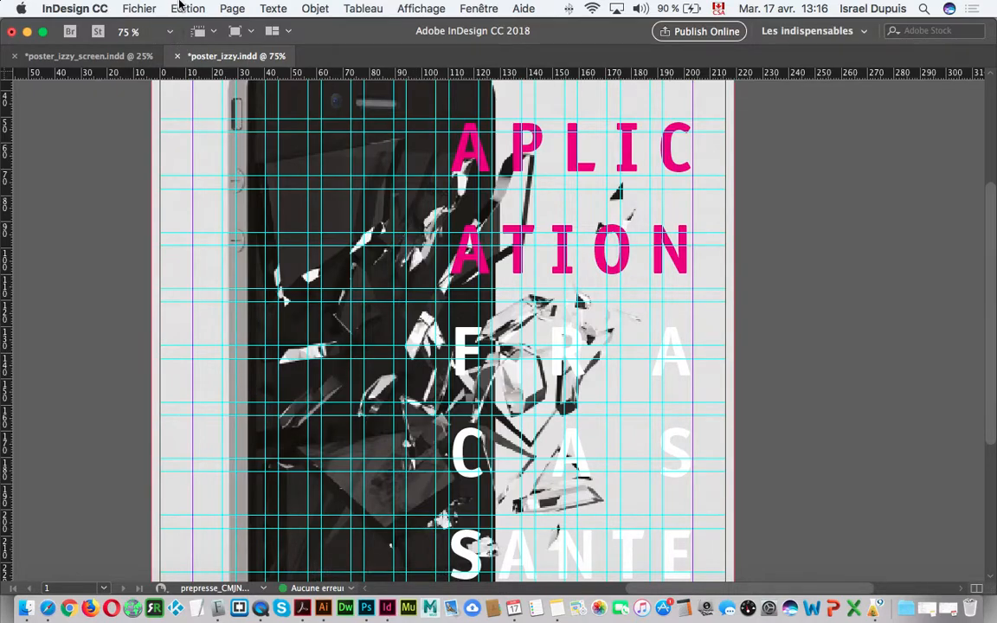
click(177, 9)
click(265, 495)
click(434, 213)
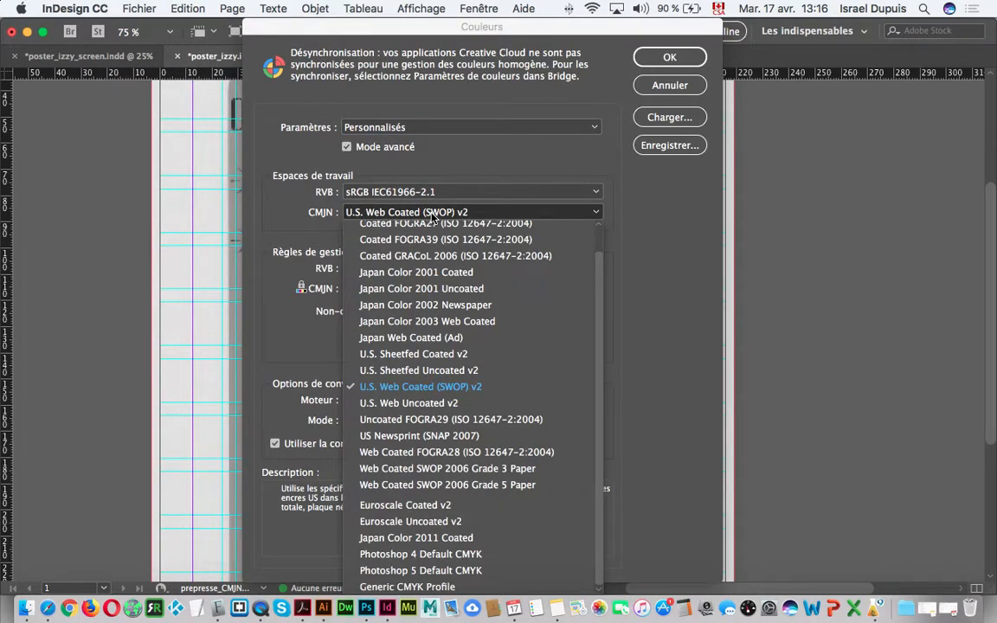
click(669, 117)
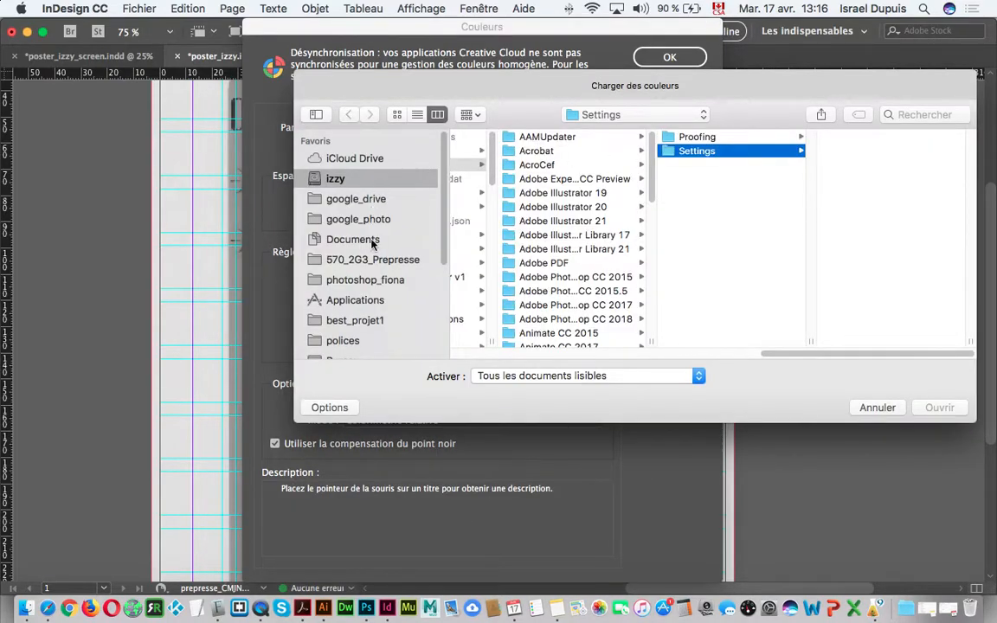
scroll(326, 279, down, 2)
click(346, 333)
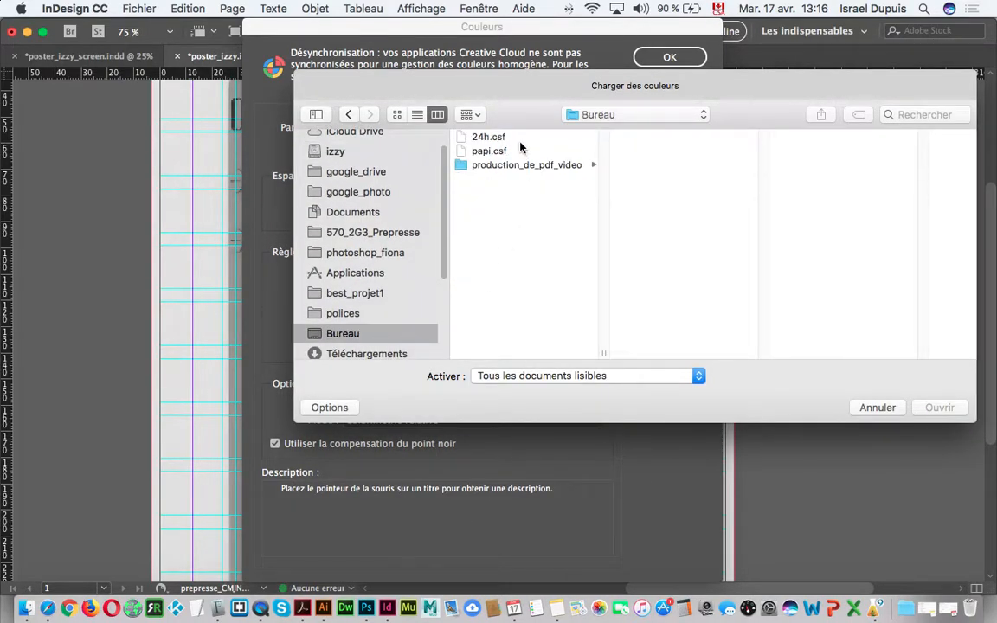
click(490, 137)
click(939, 407)
click(674, 53)
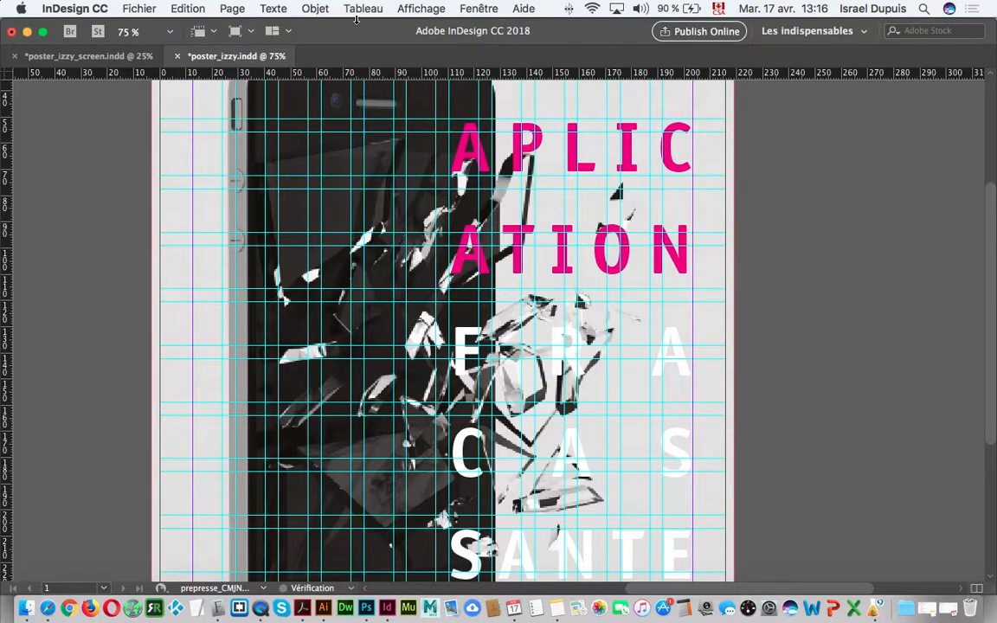
- Start a print PDF export of the poster named poster_izzy_print_journal.pdf in the production_de_pdf_video folder
click(183, 7)
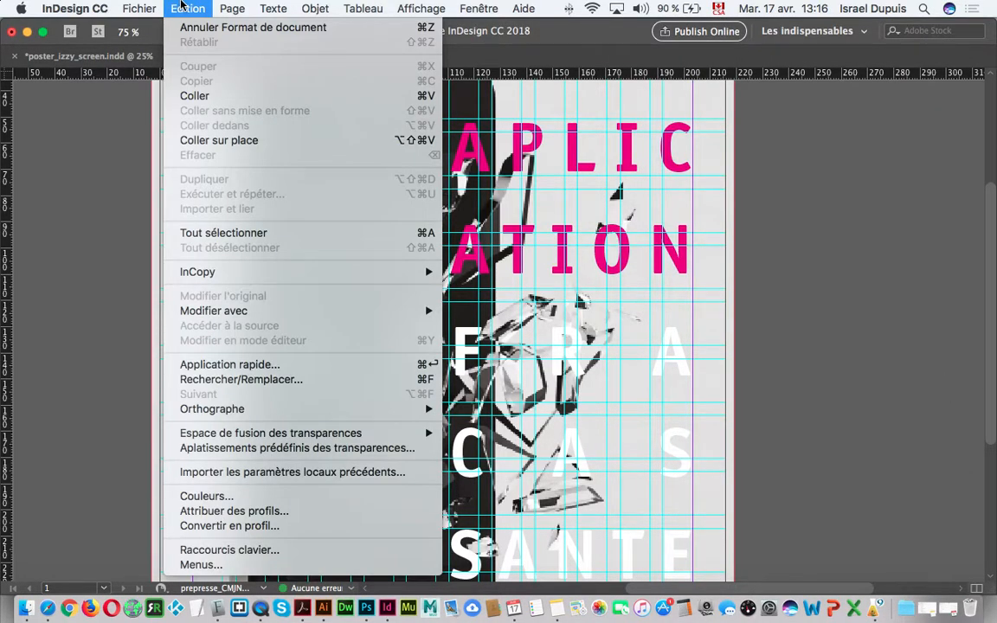
mouse_move(138, 8)
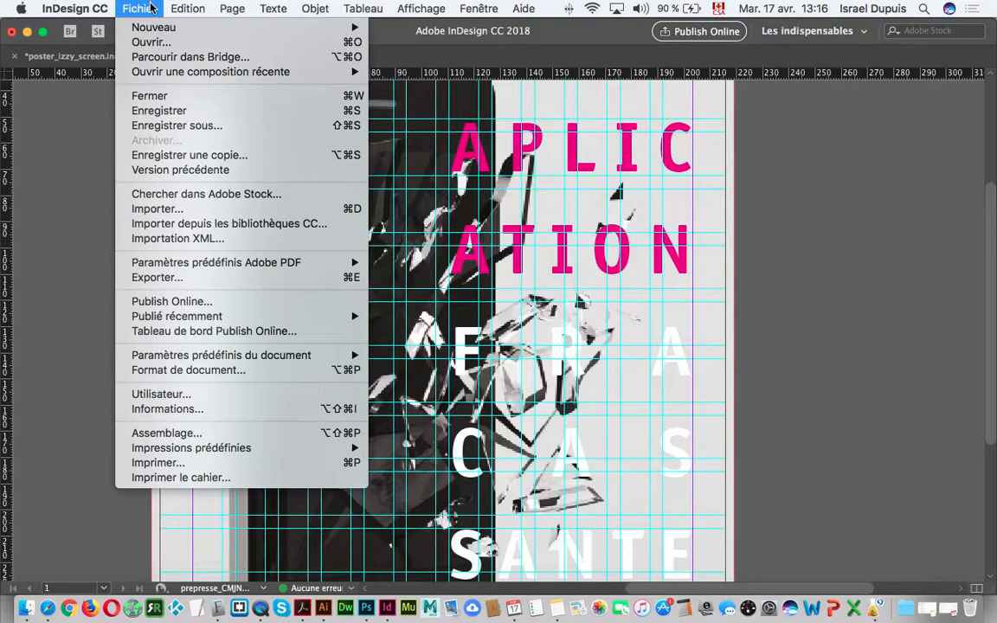
click(226, 277)
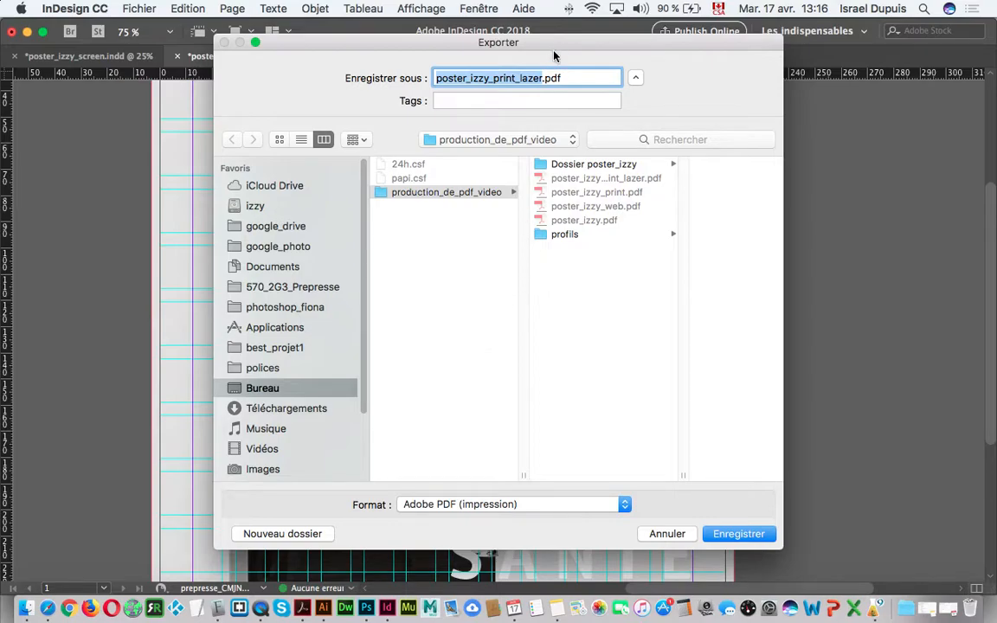
click(542, 79)
key(BackSpace)
key(BackSpace)
key(BackSpace)
key(BackSpace)
key(BackSpace)
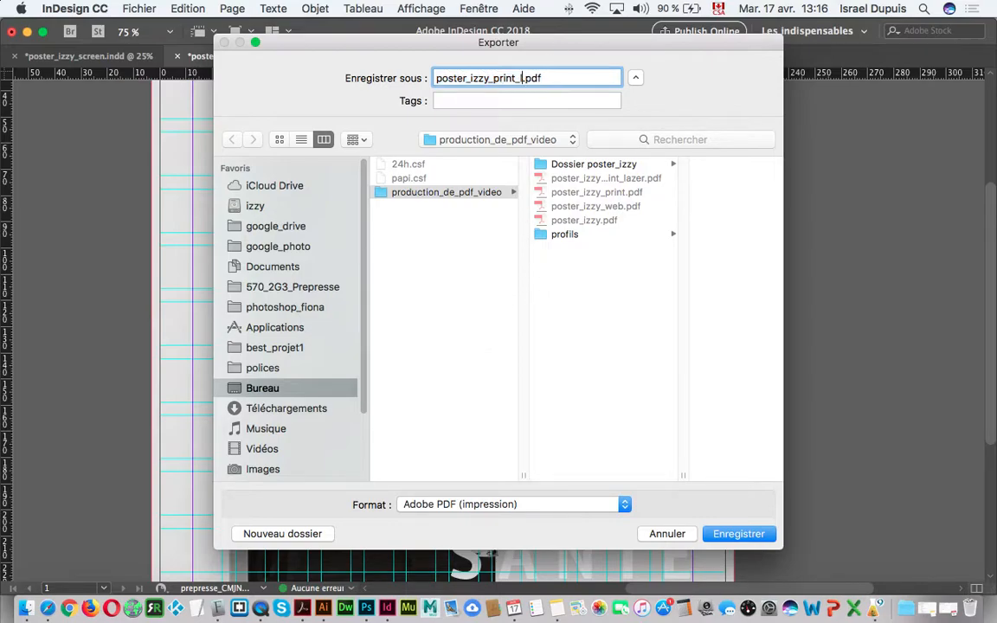
text(journal)
click(496, 192)
click(736, 534)
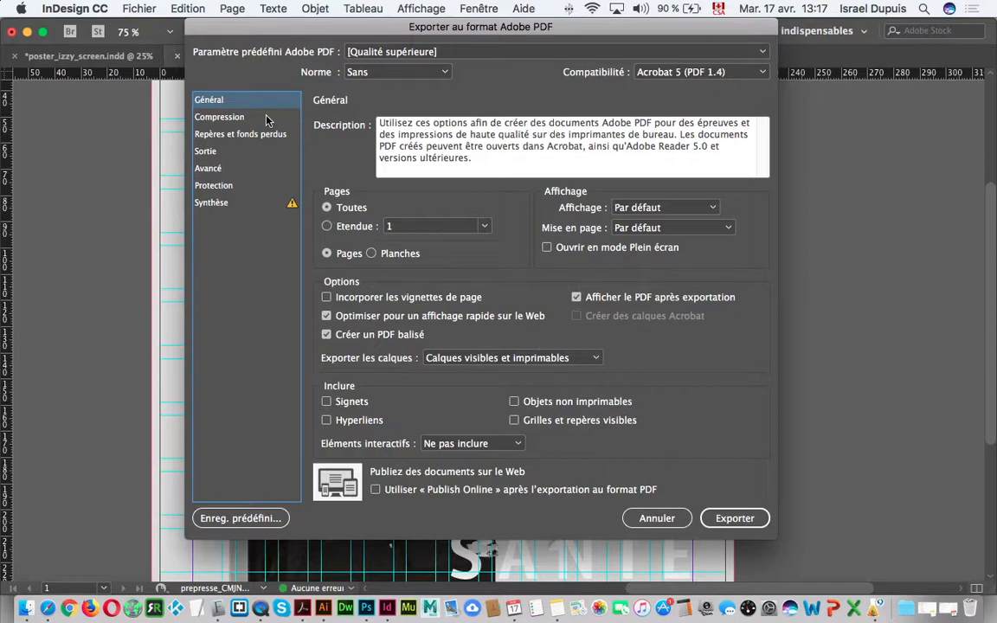
- Set the PDF export standard to PDF/X-1a:2001 and glance at the compression settings
click(371, 72)
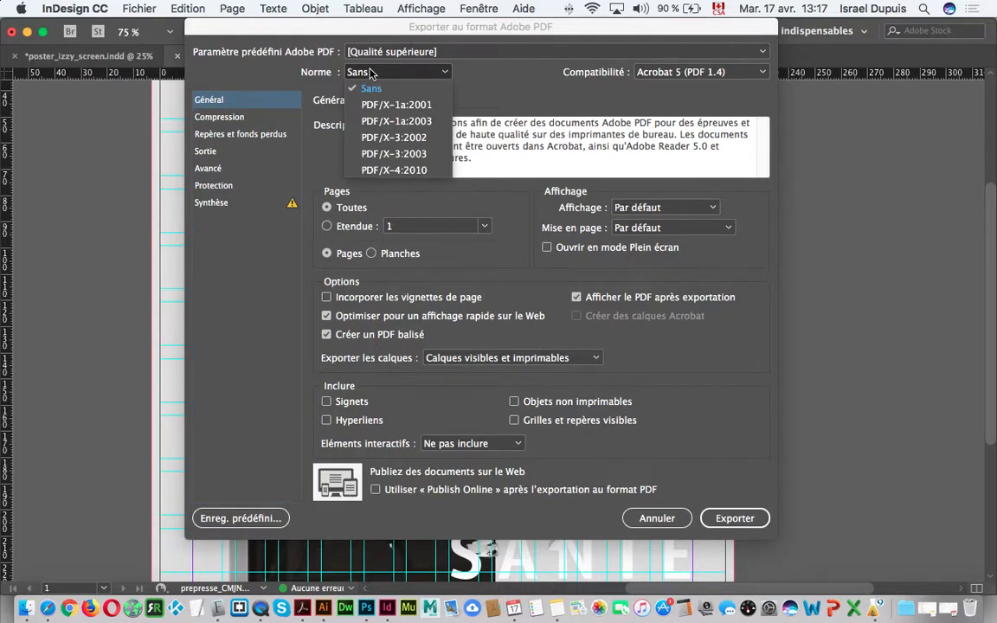
click(431, 106)
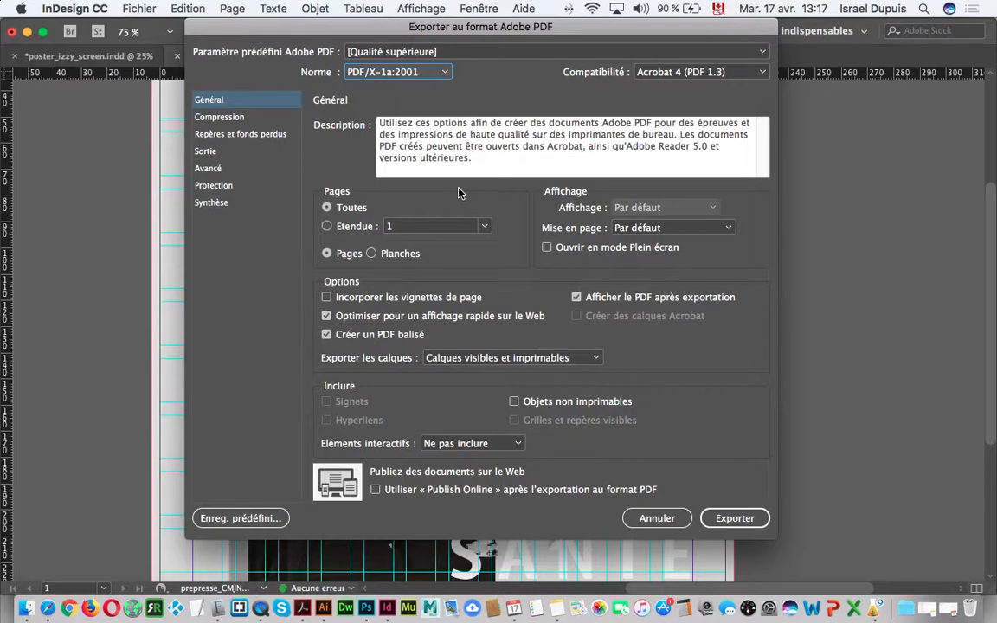
click(221, 120)
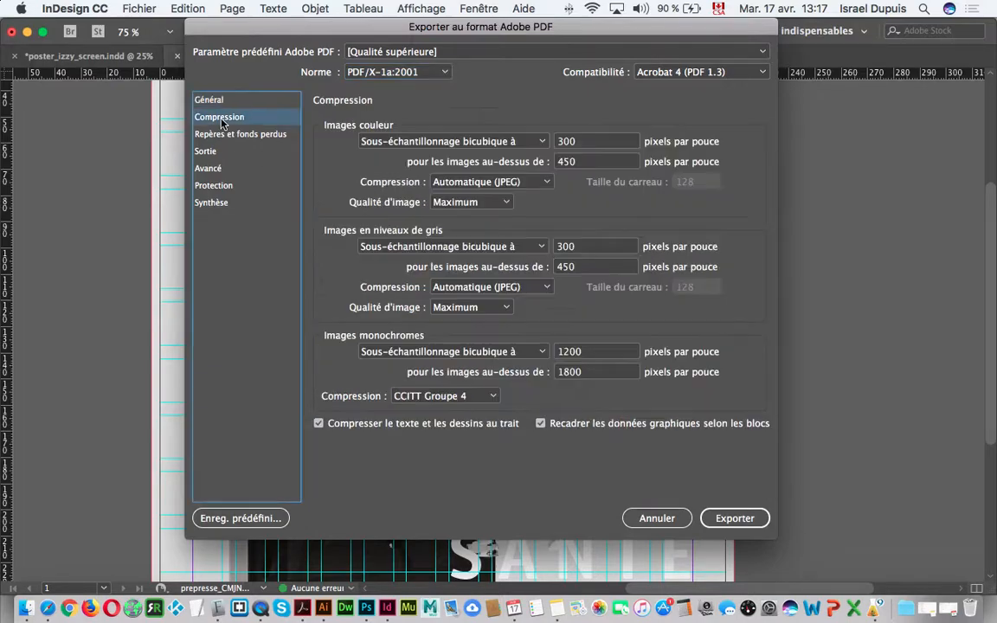
click(227, 102)
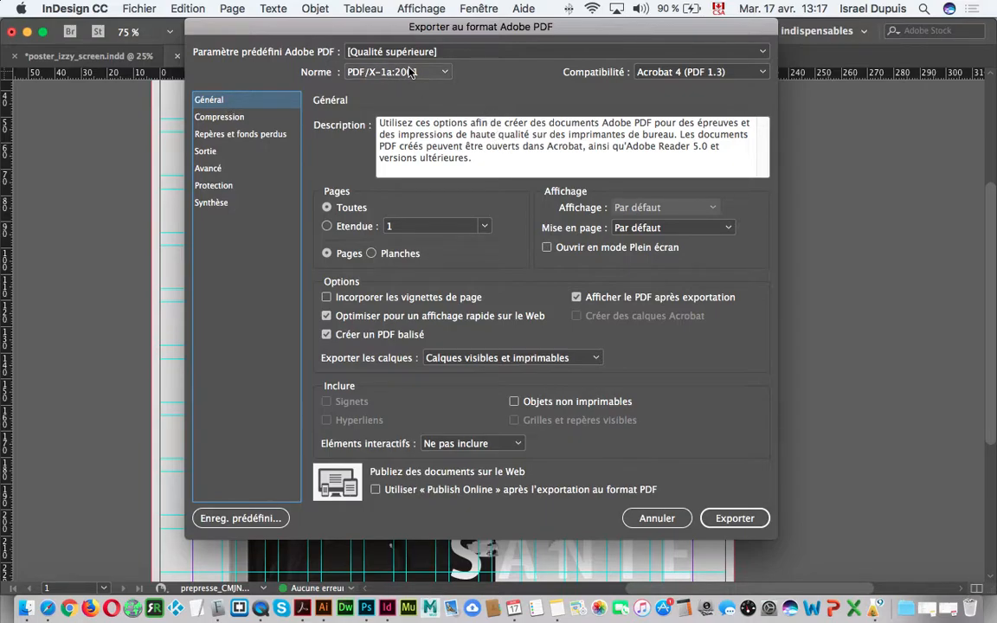
- In the PDF compression settings, set colour images to Ne pas sous-échantillonner with compression Sans
click(248, 120)
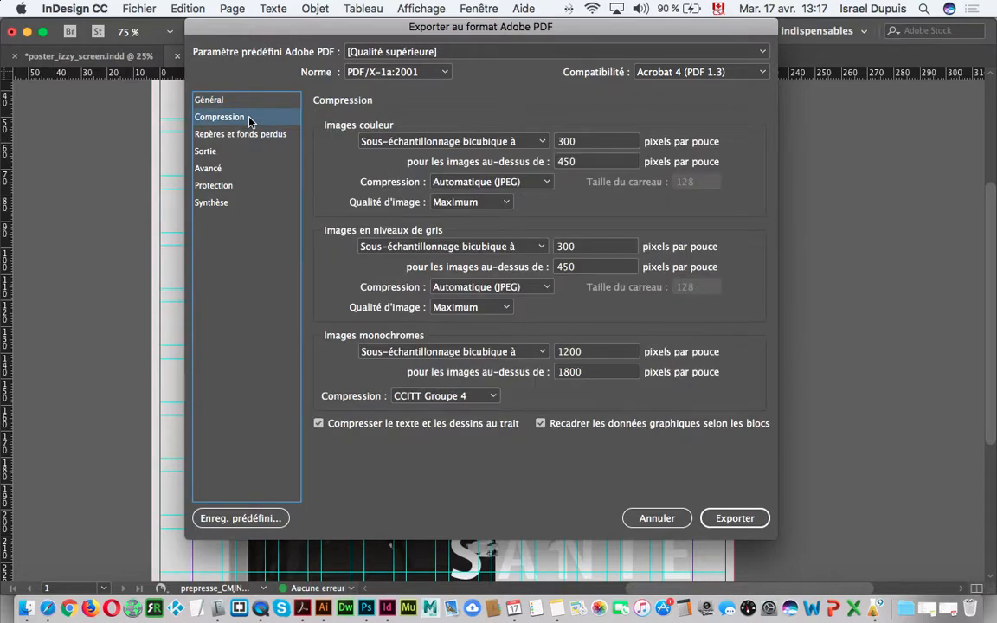
click(450, 142)
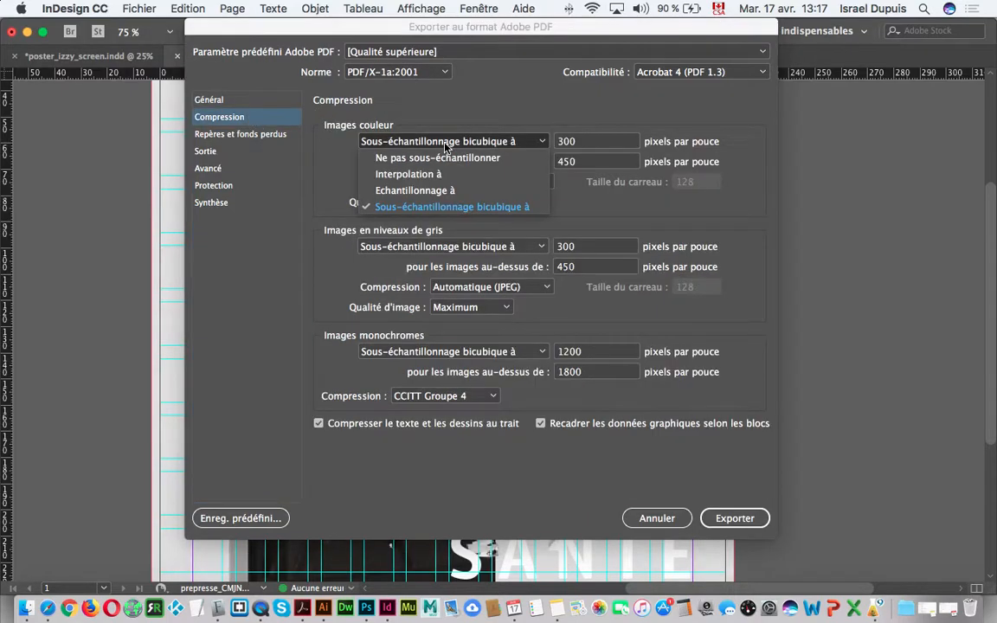
click(444, 156)
click(458, 184)
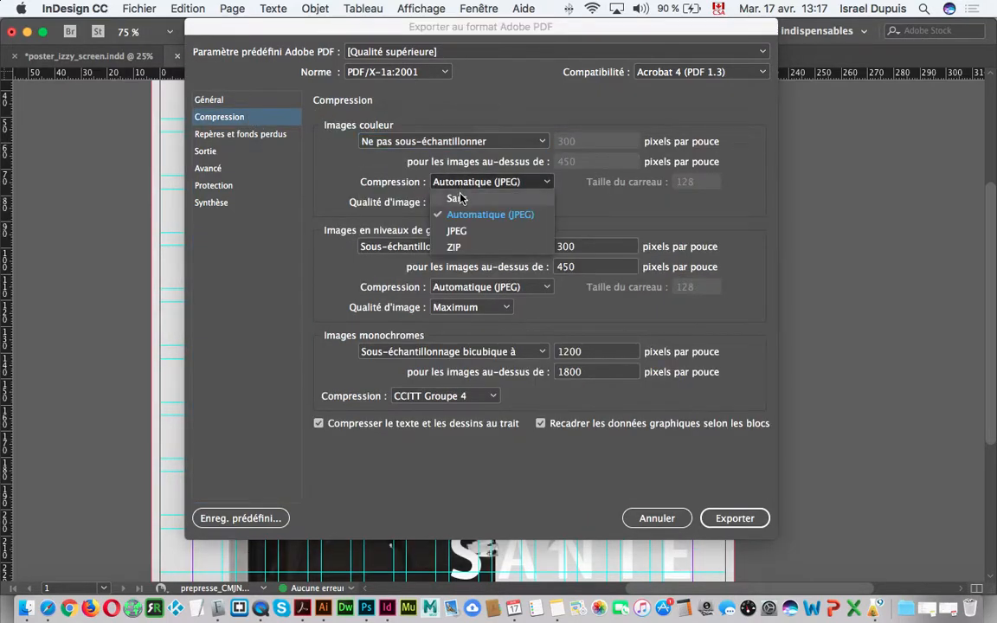
click(456, 198)
- Set both greyscale and monochrome images to Ne pas sous-échantillonner with compression Sans
click(450, 246)
click(432, 260)
click(456, 287)
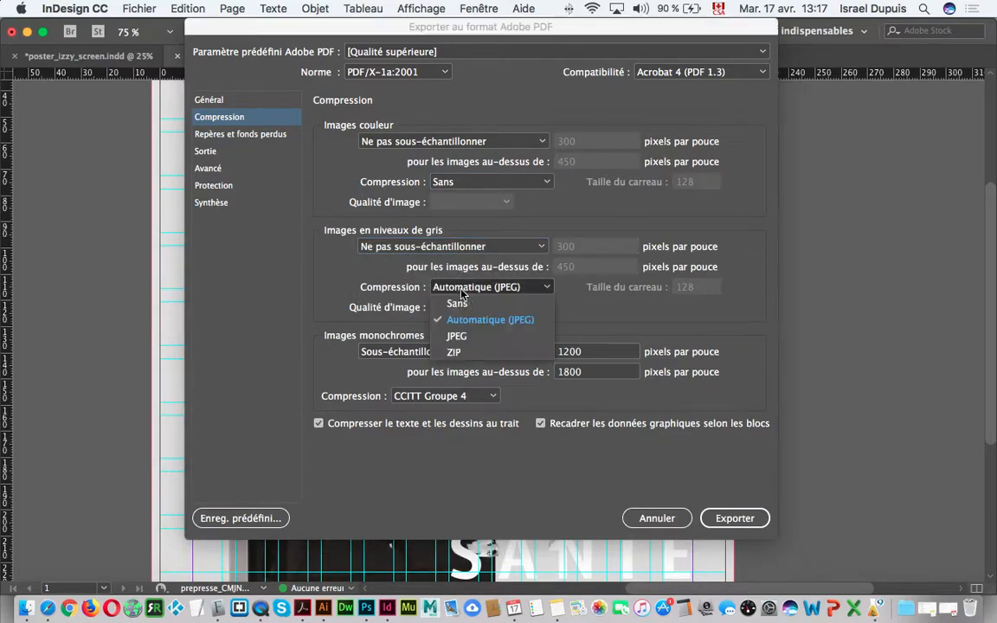
click(452, 303)
click(450, 352)
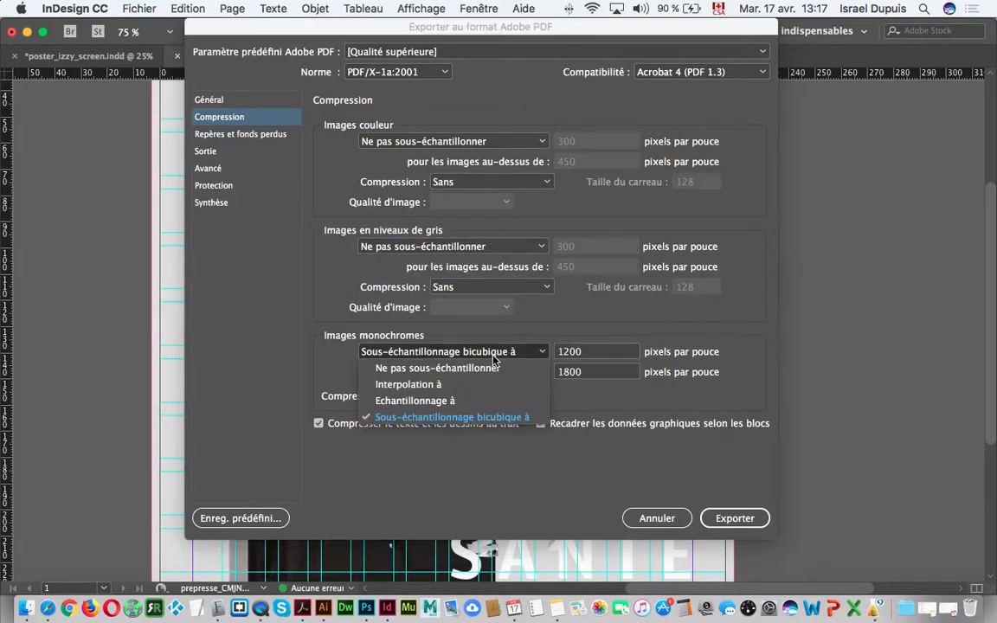
click(459, 367)
click(443, 395)
click(460, 414)
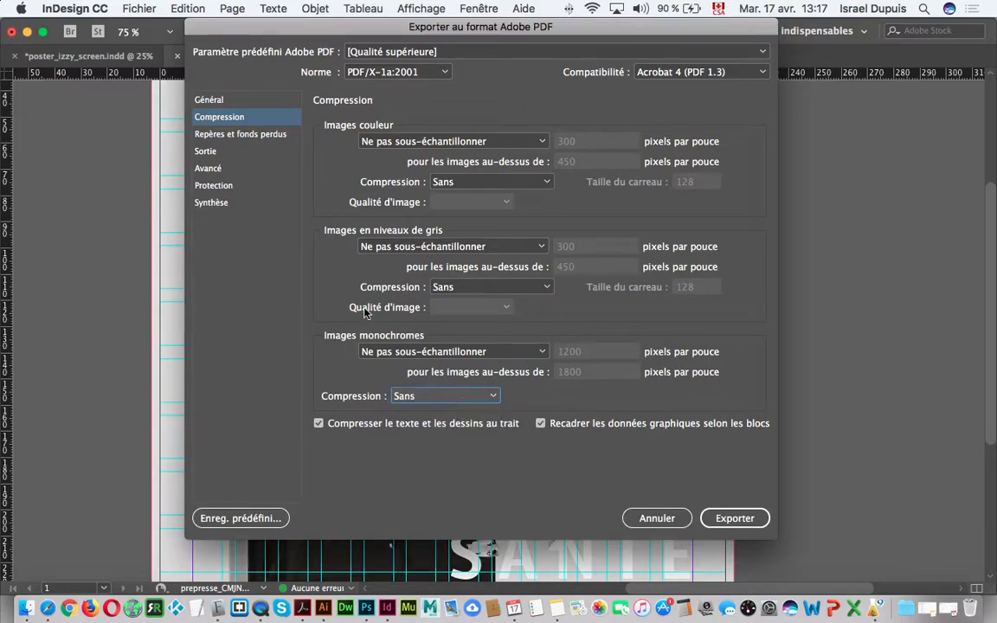
- Set the output destination to Espace de travail CMJN - 24h, keep Convertir vers la destination (conserver les numéros), and check the ink manager
click(260, 134)
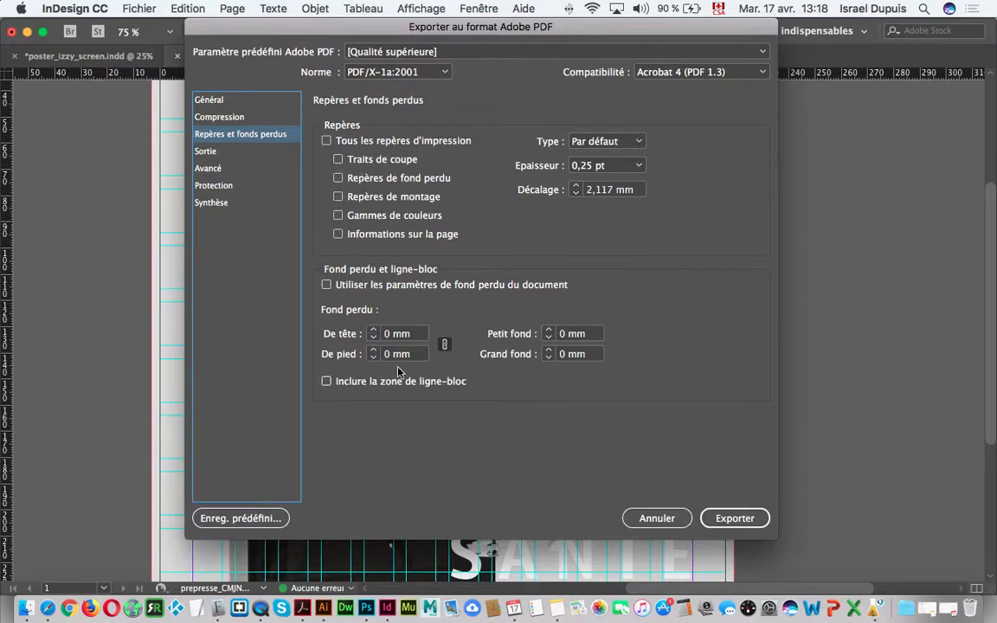
click(251, 153)
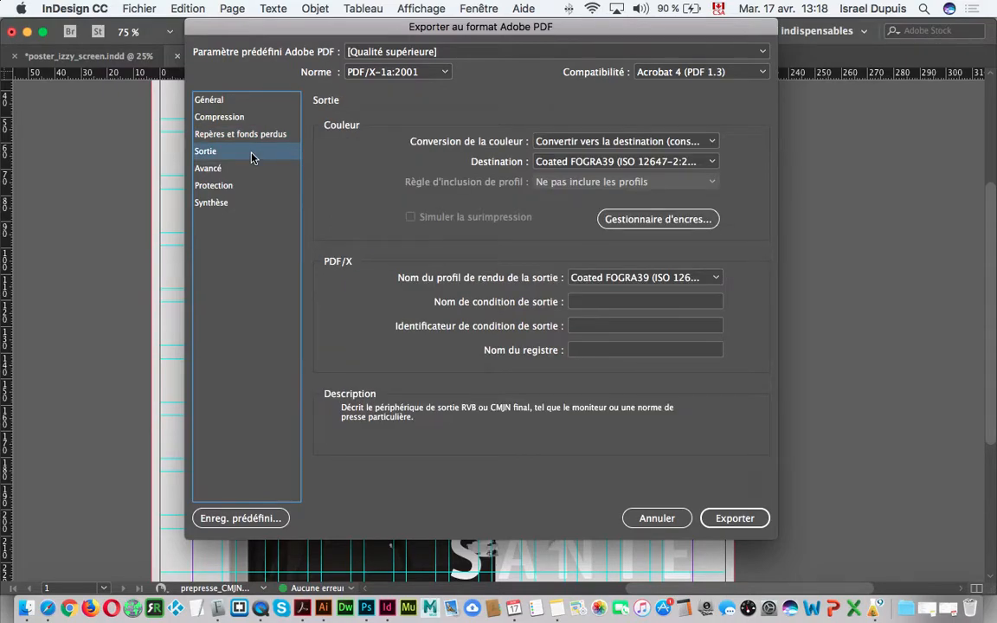
click(593, 163)
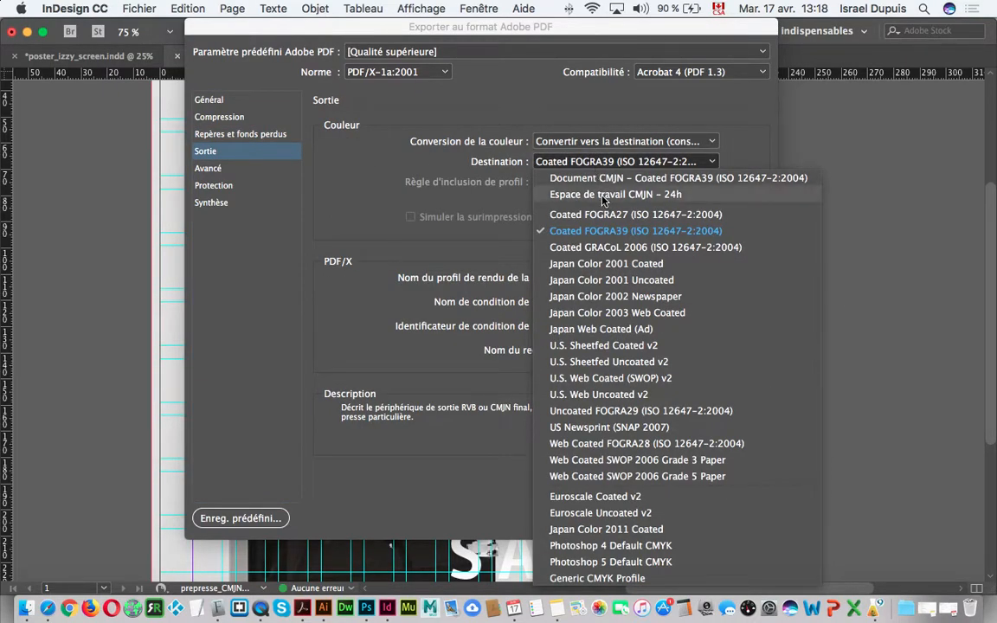
click(597, 194)
click(616, 141)
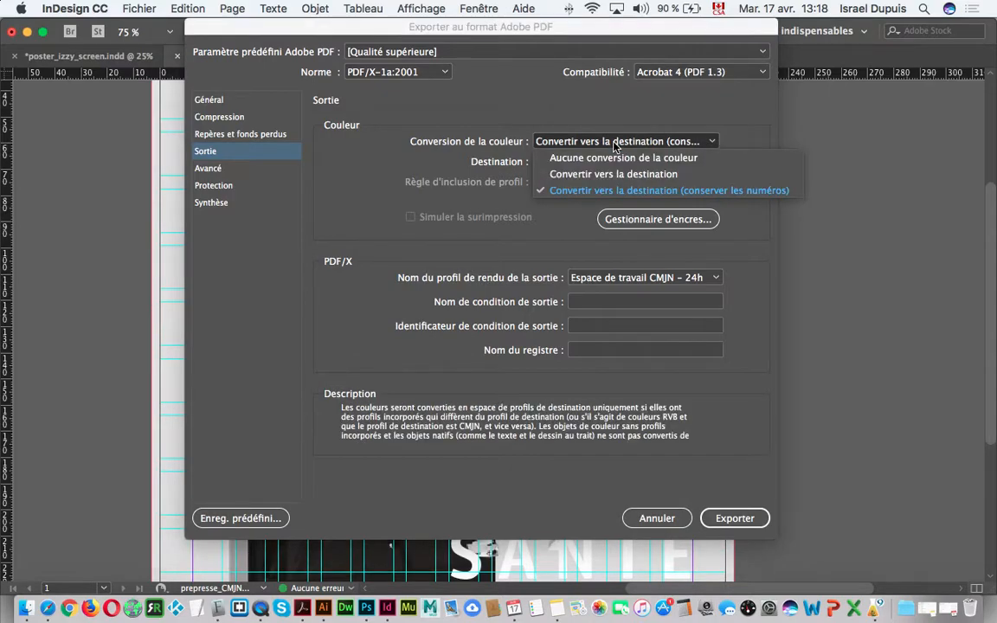
click(625, 189)
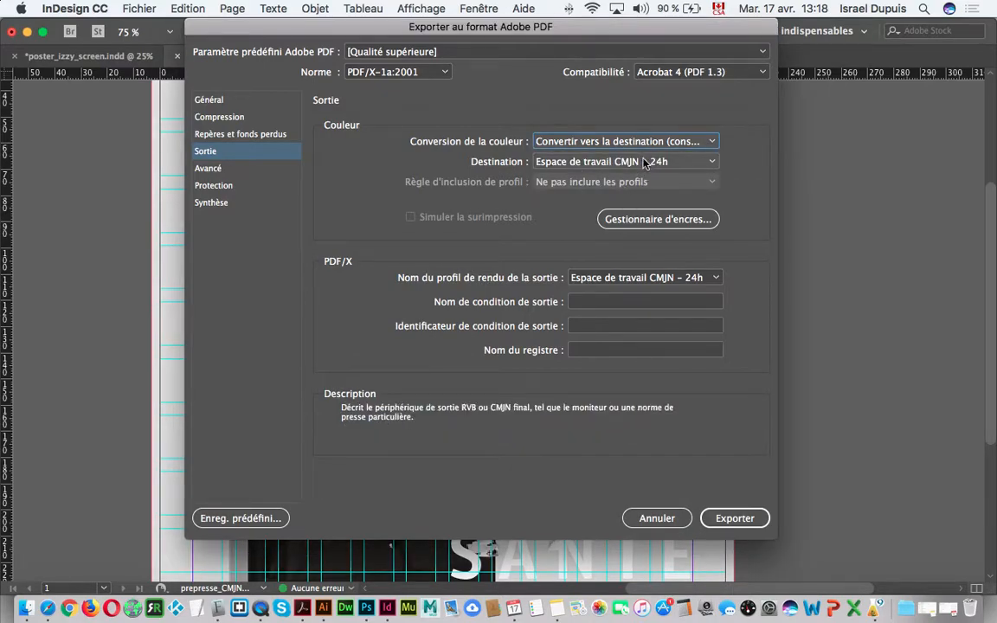
click(615, 164)
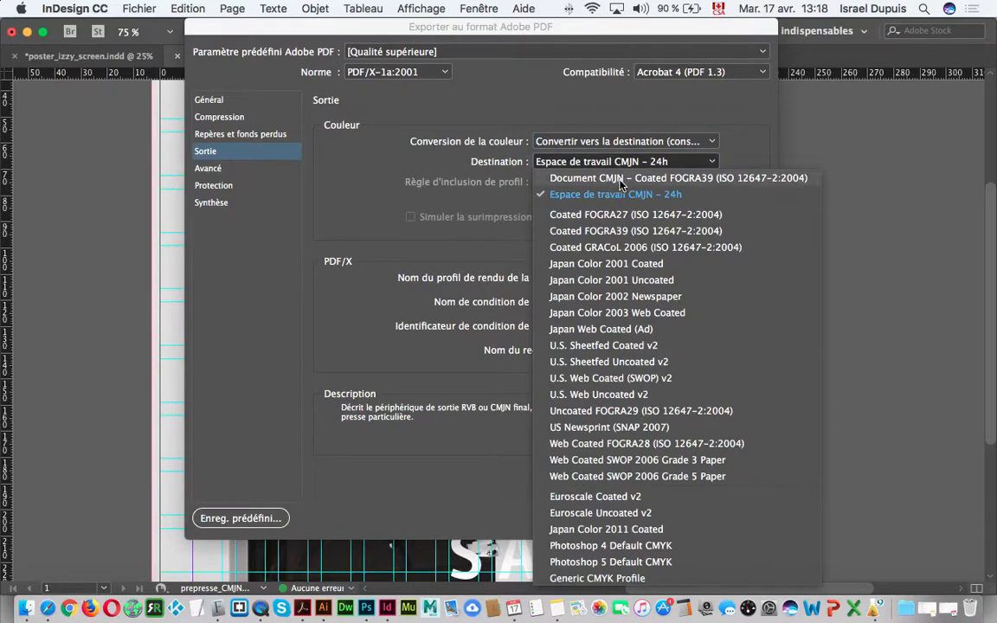
click(624, 192)
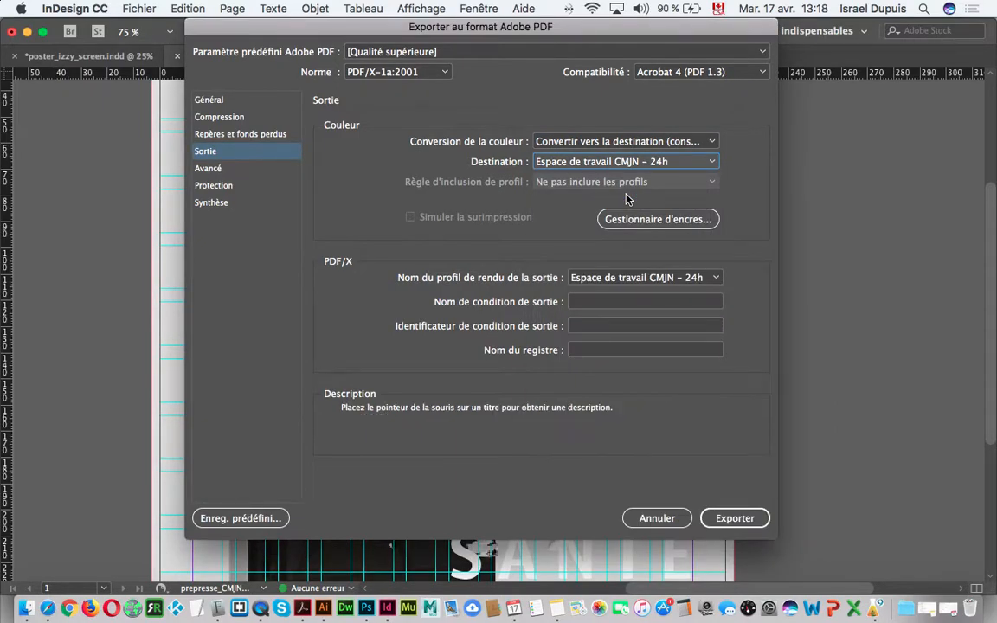
click(636, 220)
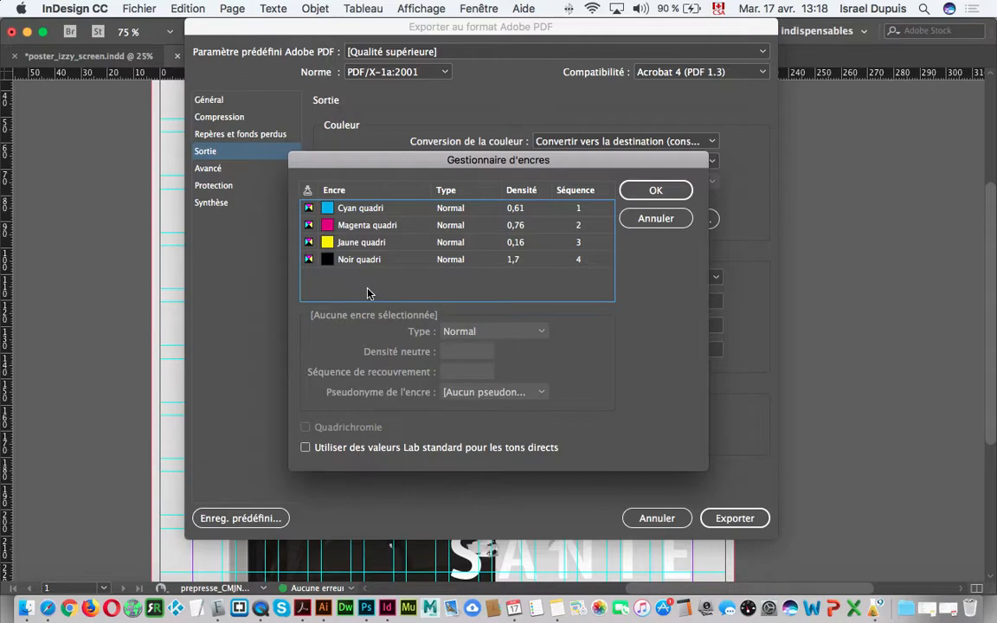
click(675, 195)
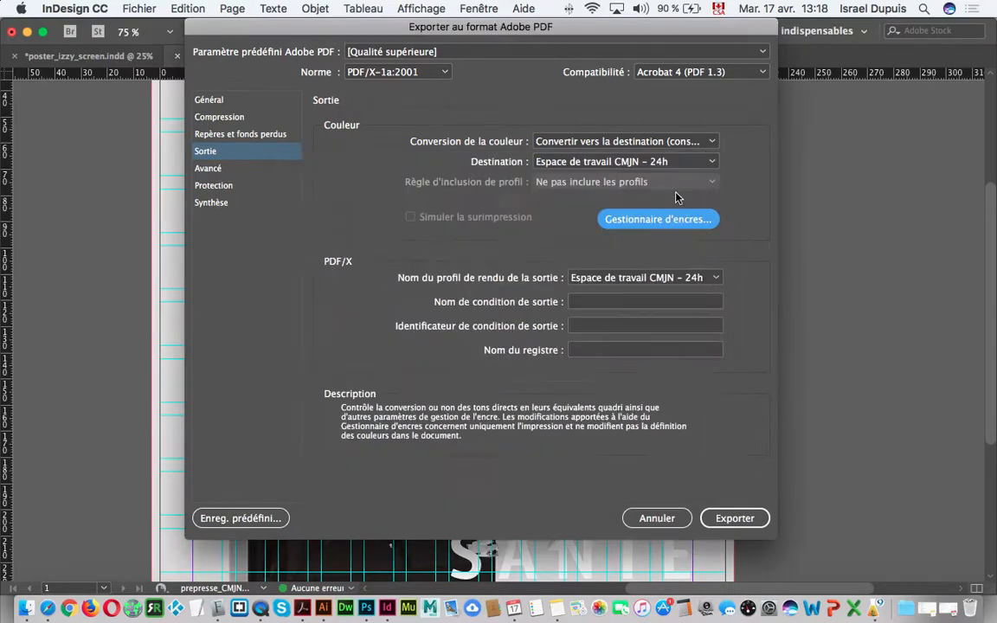
- Set the transparency flattening preset to [Haute résolution] in the advanced PDF settings
click(226, 172)
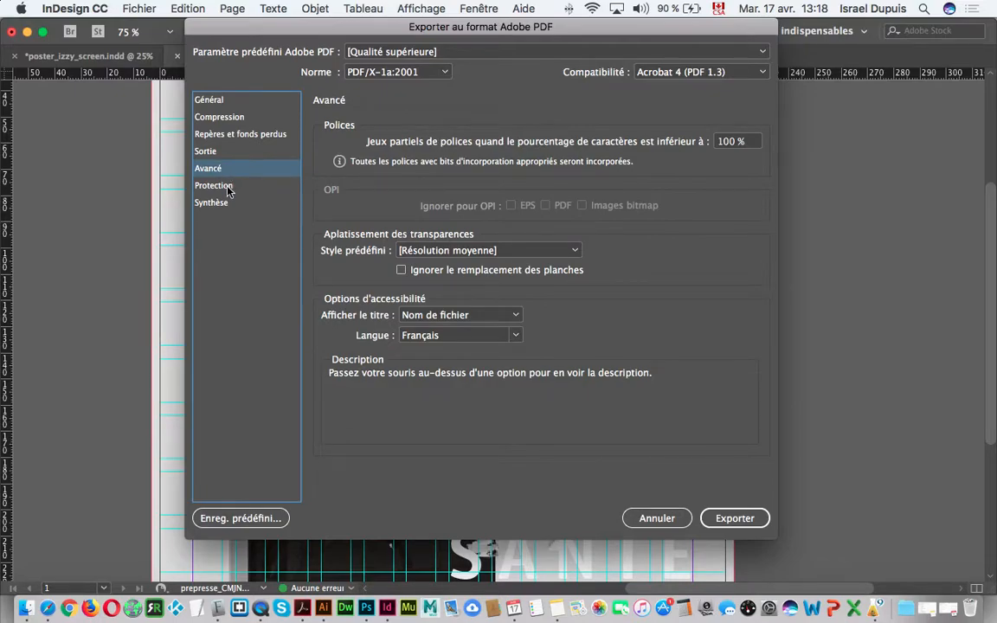
click(552, 251)
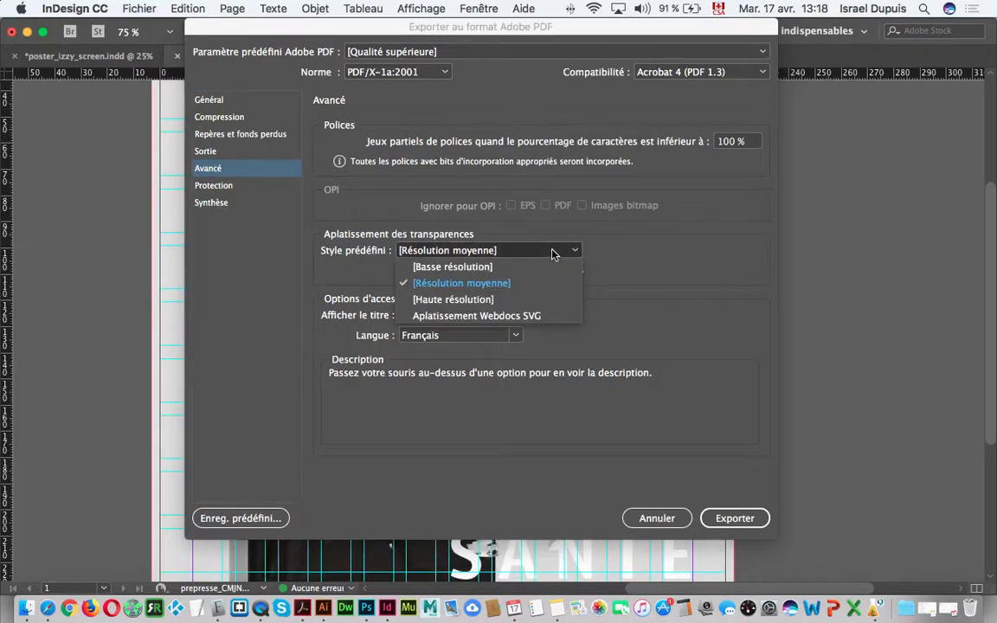
click(528, 299)
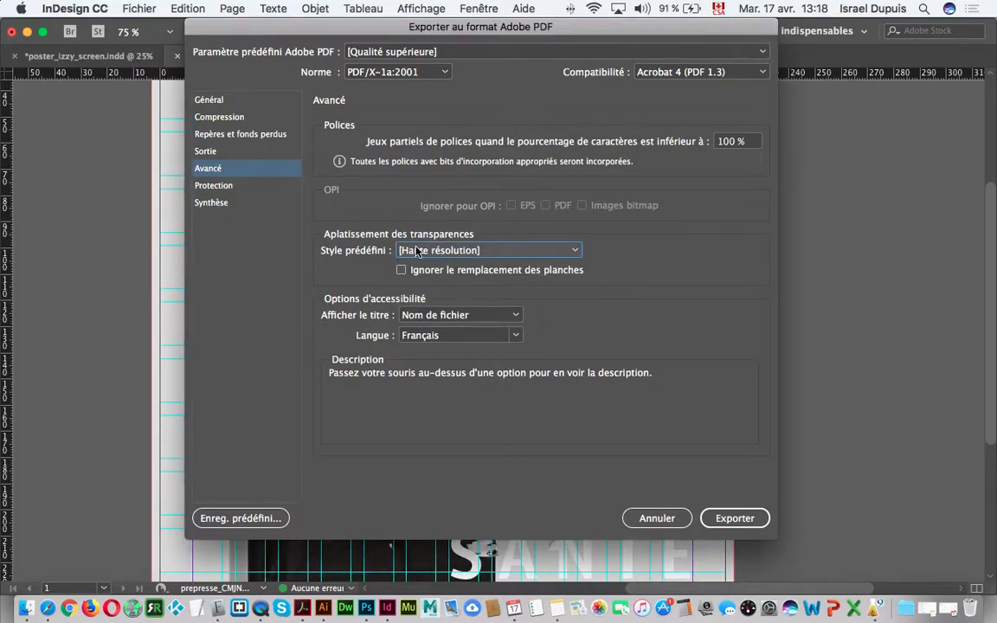
click(495, 252)
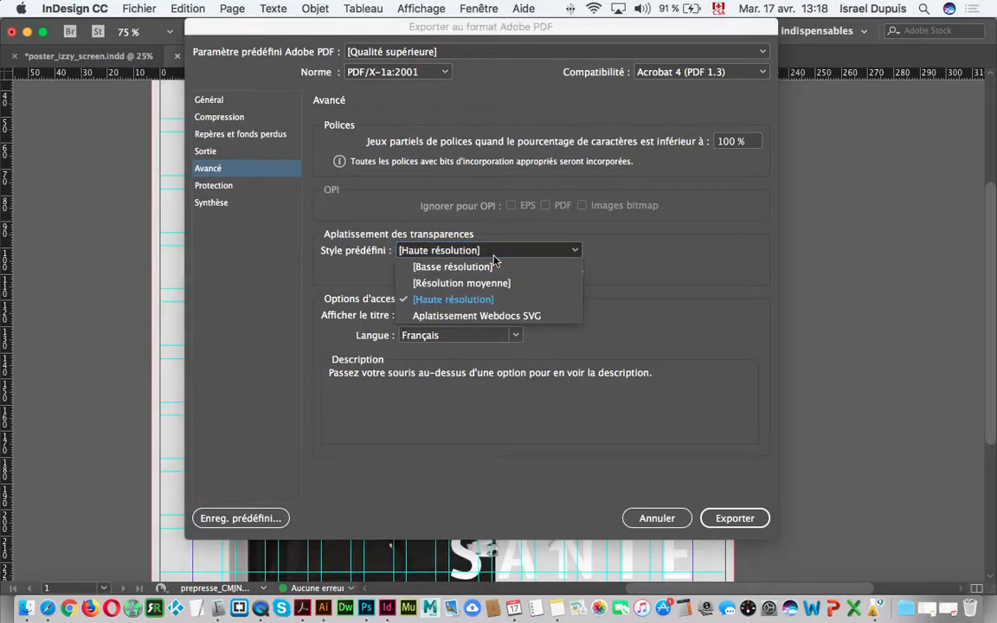
click(506, 299)
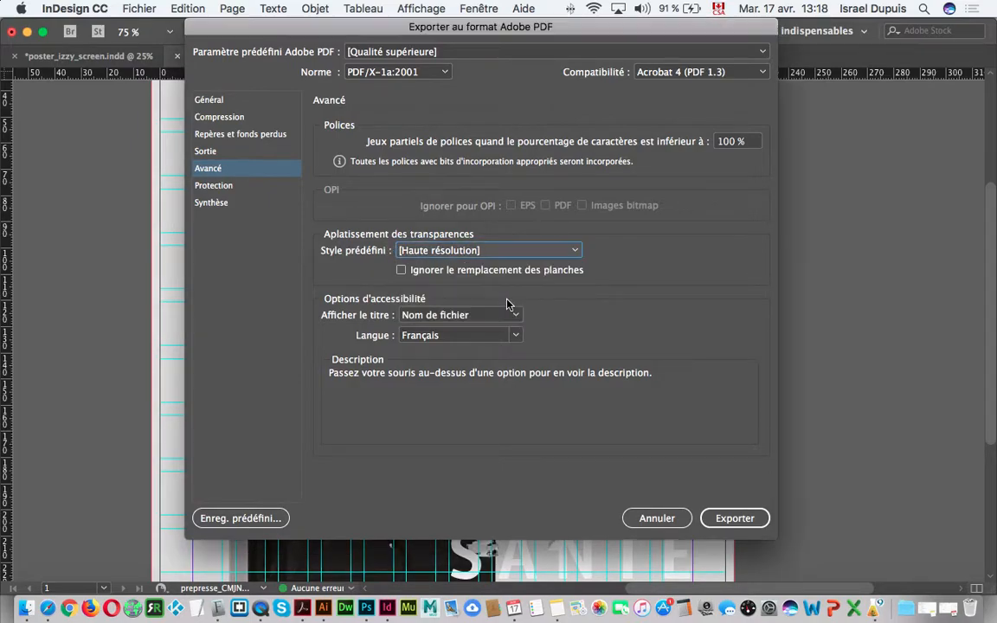
click(508, 251)
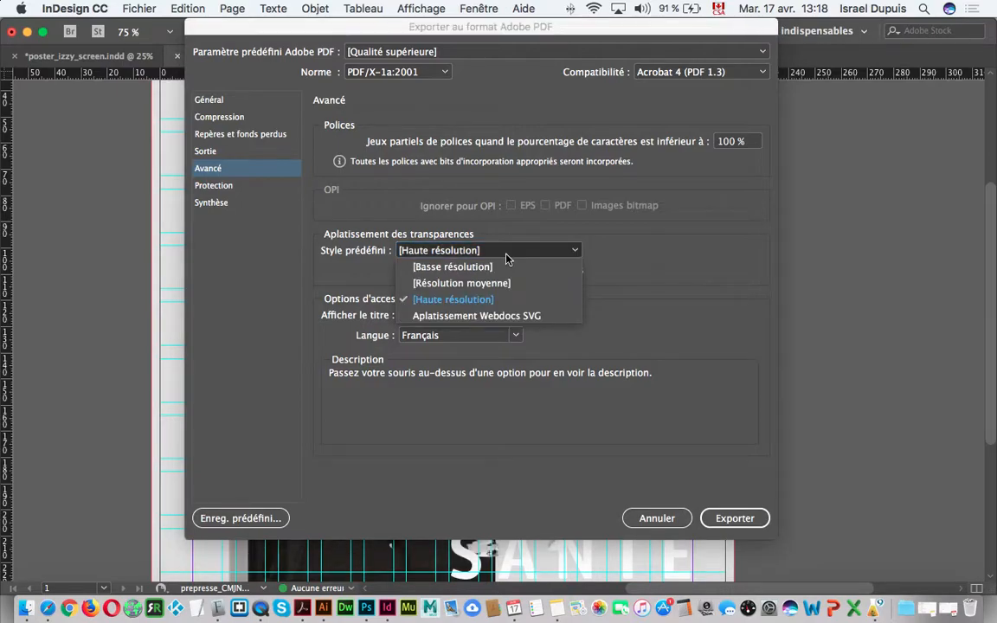
click(511, 300)
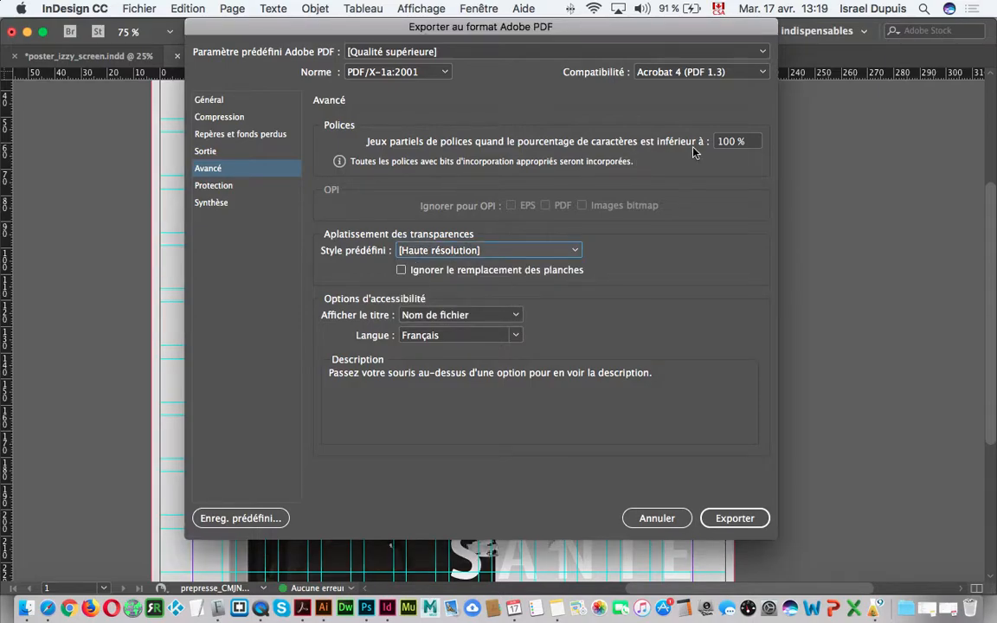
- Review the protection settings and export summary, and export the newspaper PDF
click(207, 187)
click(209, 205)
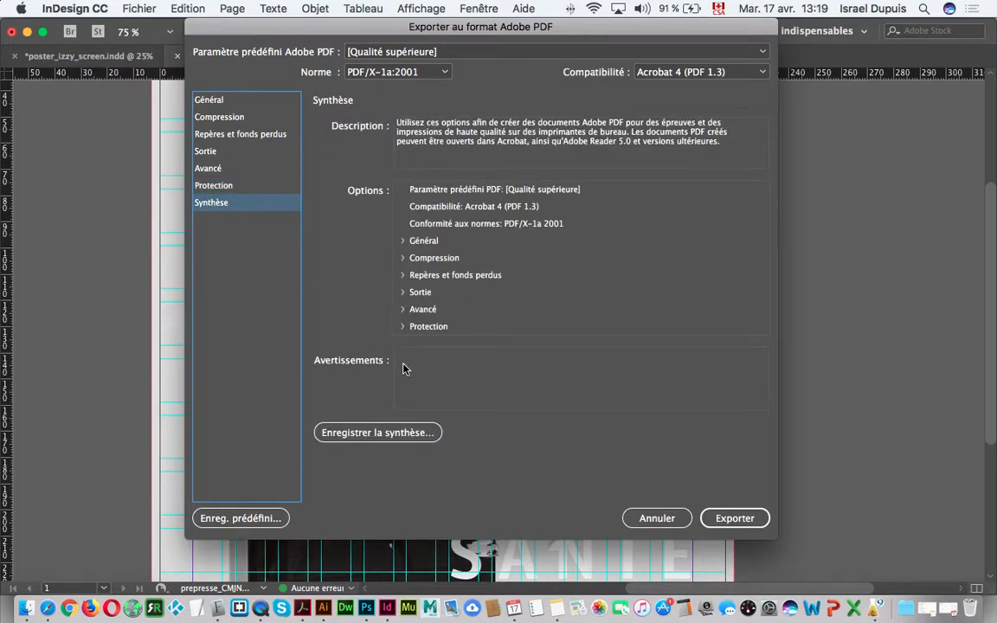
click(751, 518)
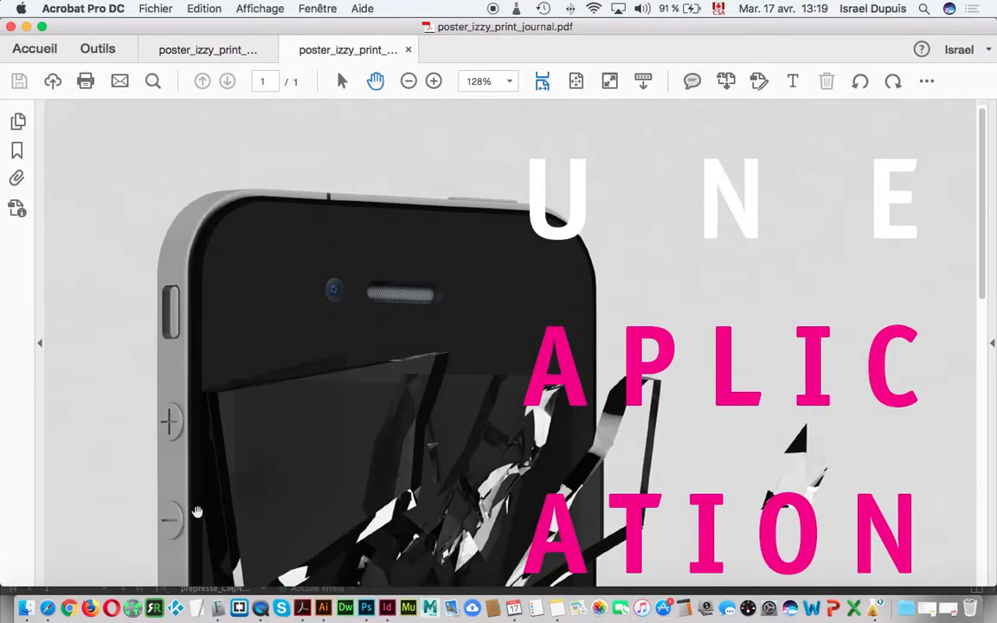
- Switch to Finder, close the specs preview, and check the file size of poster_izzy_print_journal.pdf in Bureau's production_de_pdf_video folder
click(27, 608)
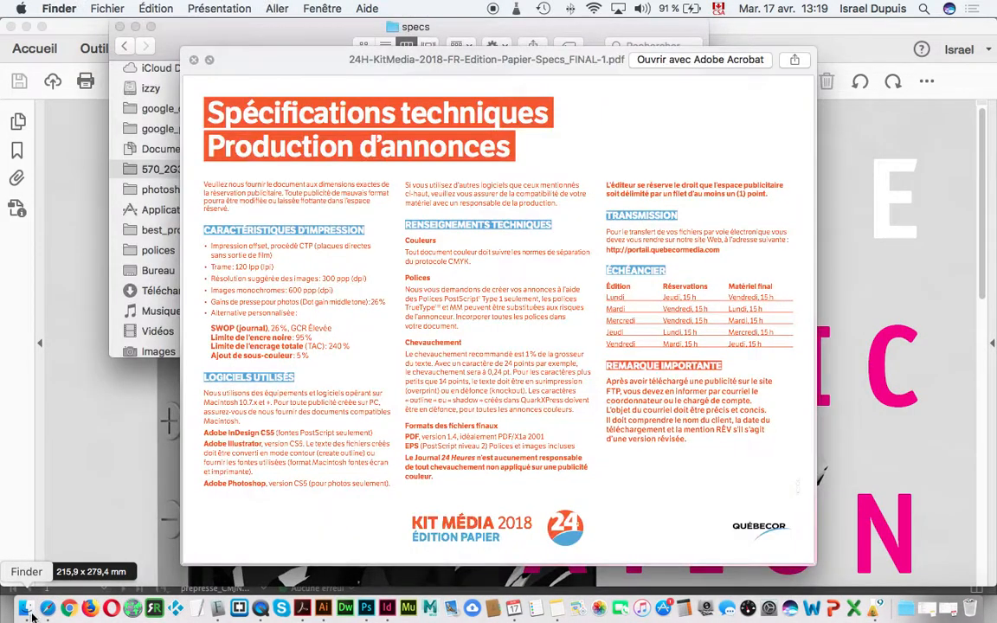
click(194, 59)
scroll(355, 156, left, 5)
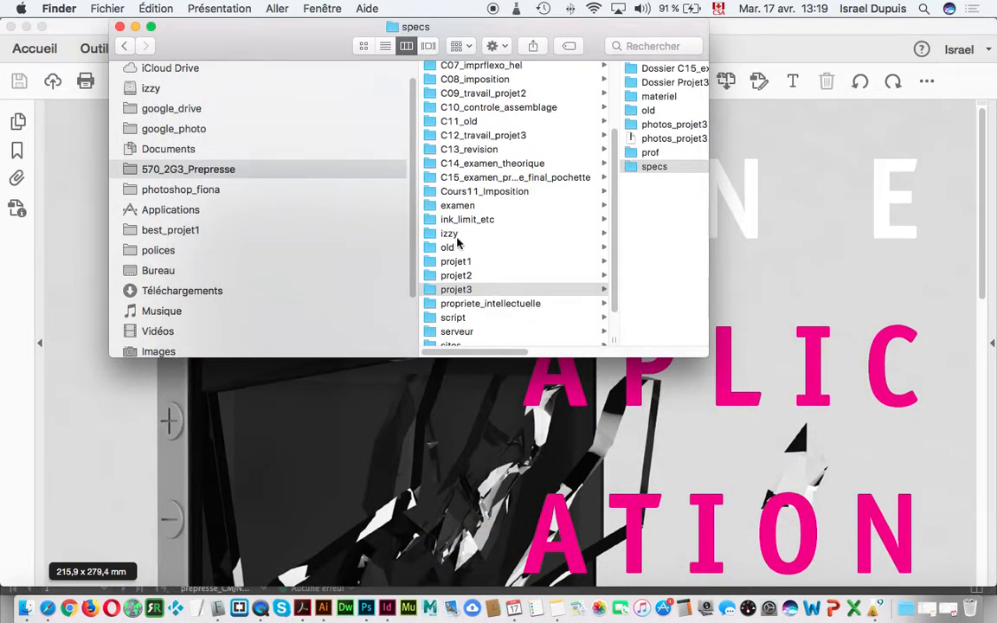
click(183, 269)
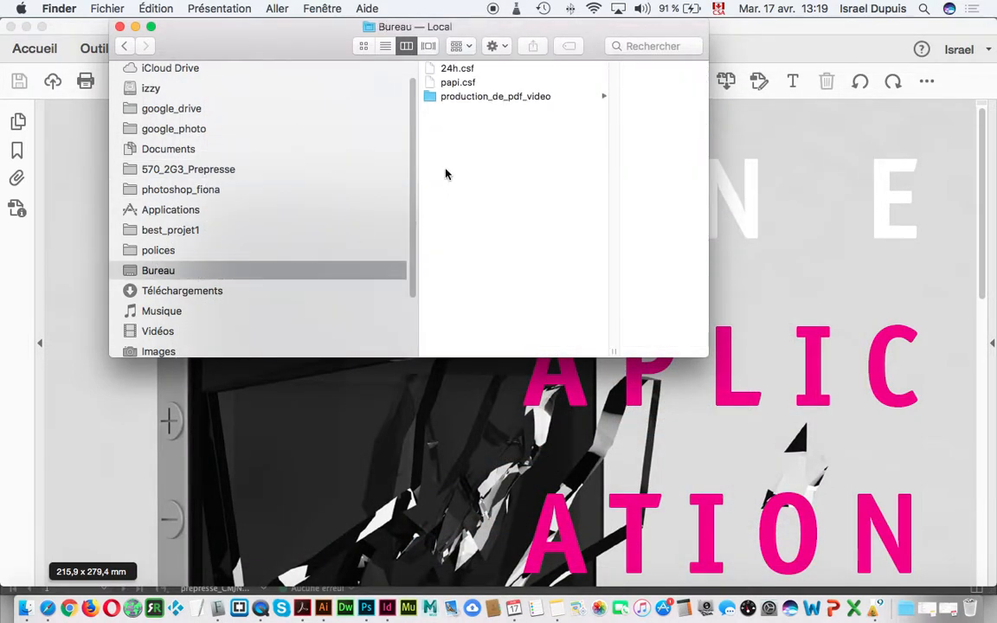
click(472, 97)
click(611, 87)
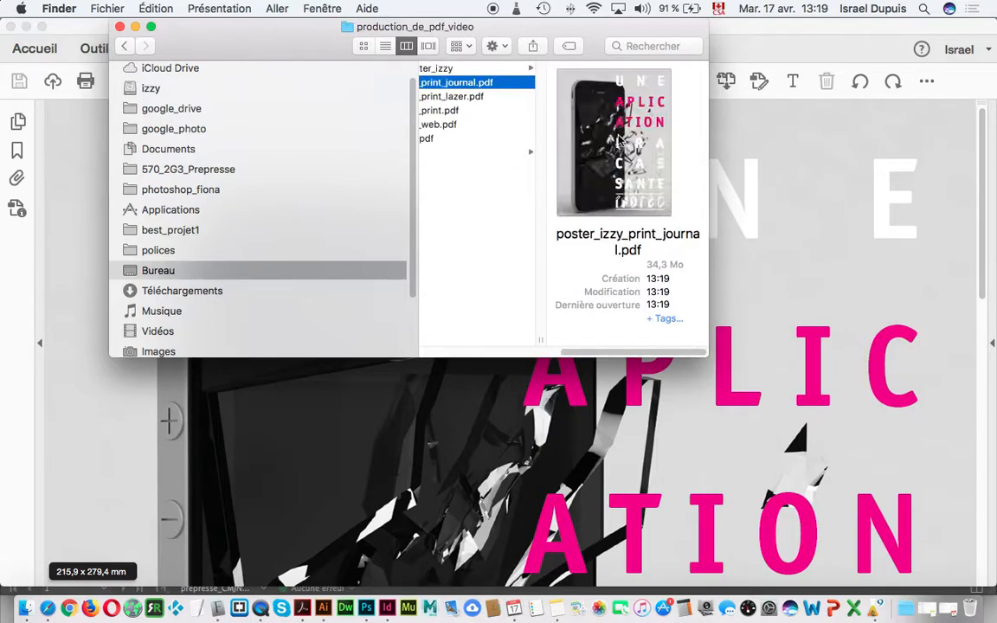
drag(683, 264, 645, 264)
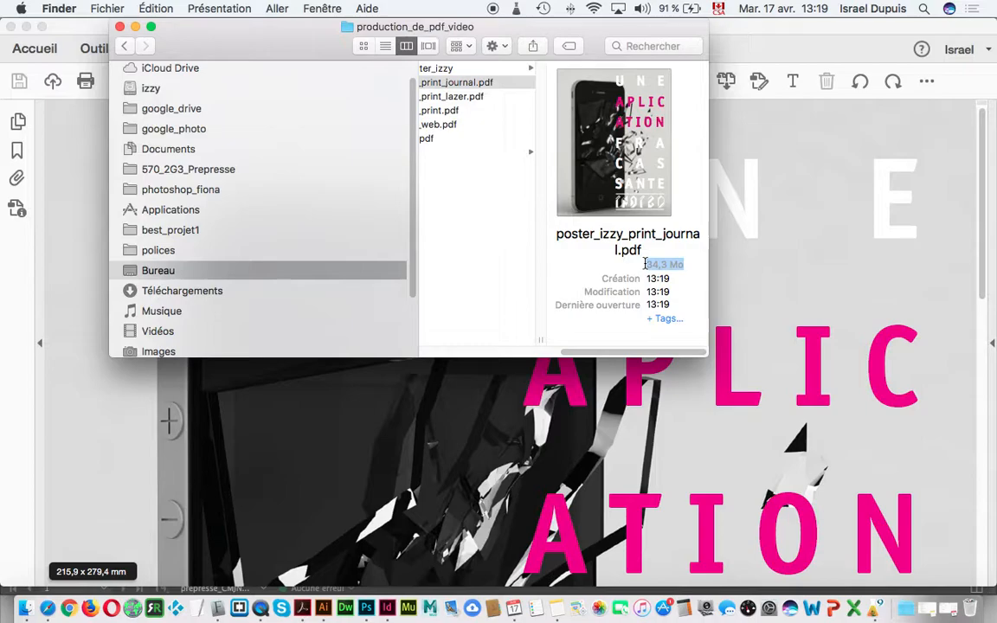
- Preview poster_izzy_print_lazer.pdf, close the preview and reselect poster_izzy_print_journal.pdf
click(476, 96)
key(space)
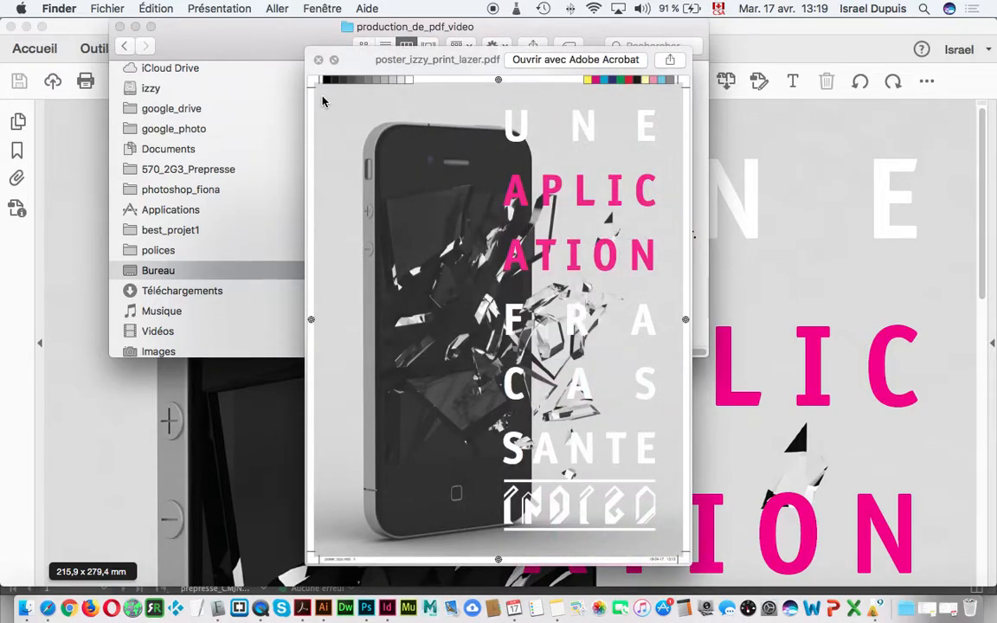
key(space)
key(Up)
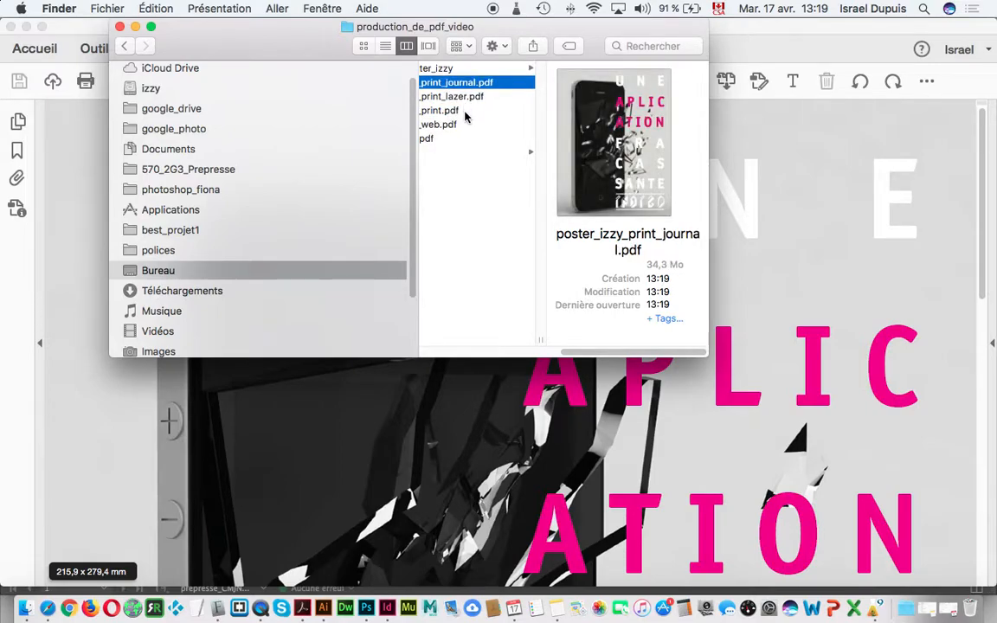
- Glance at the poster in InDesign, return to Finder and examine the exported journal PDF's file size again
click(388, 608)
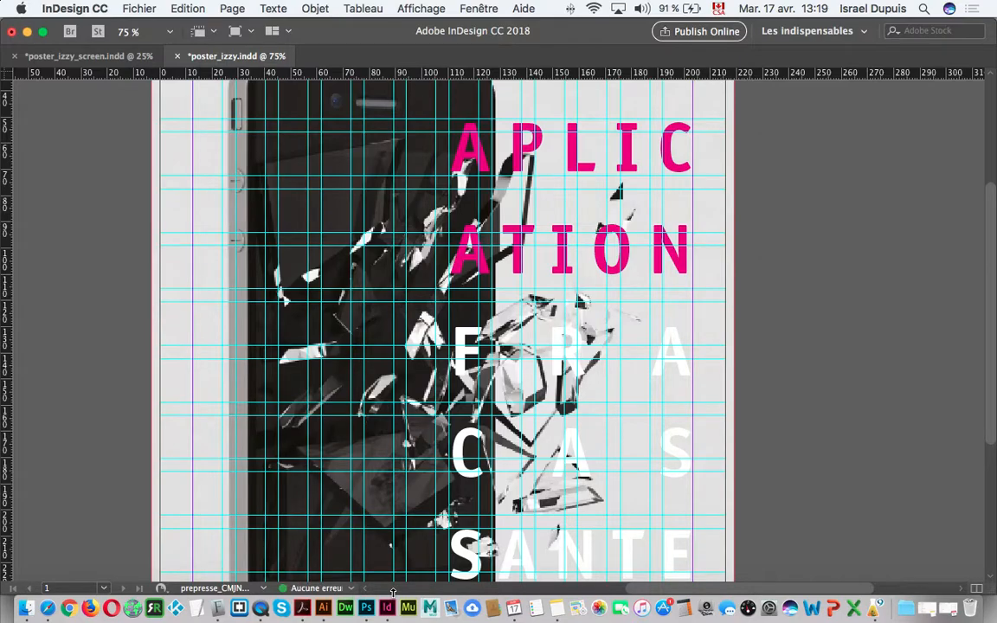
click(27, 608)
scroll(504, 233, left, 5)
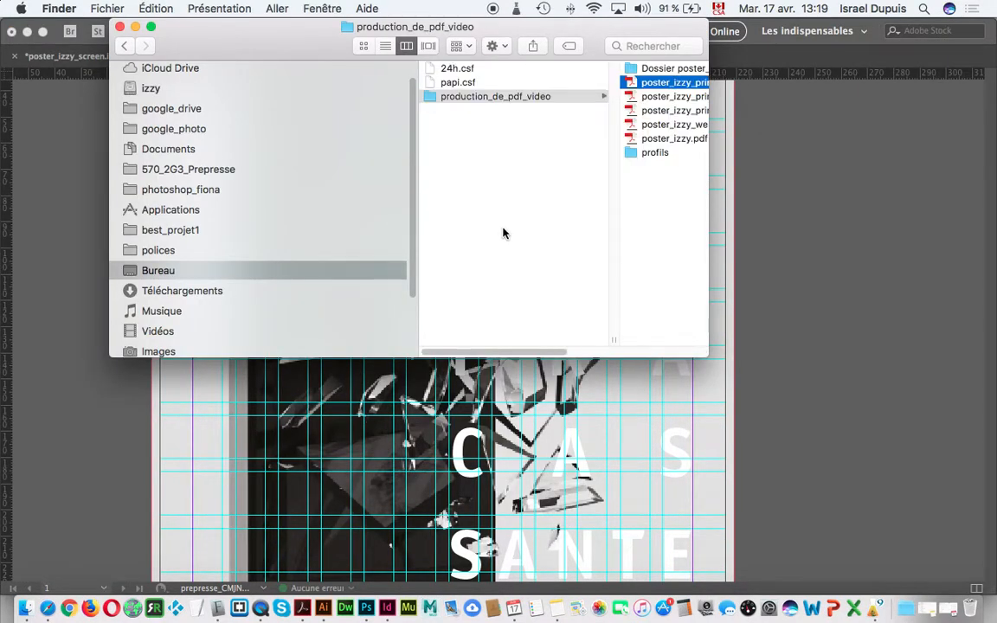
scroll(505, 233, right, 5)
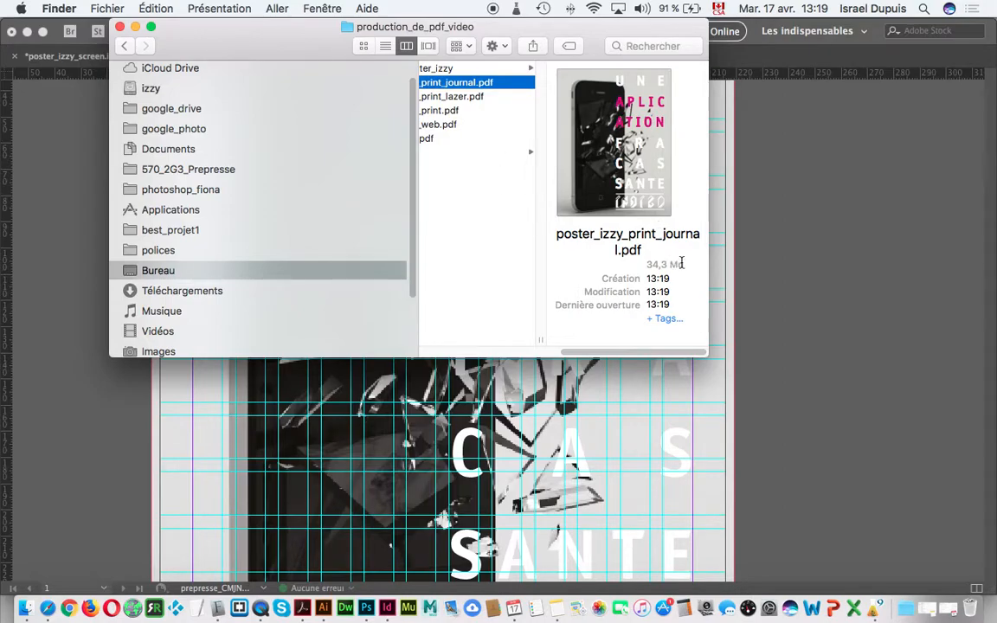
drag(680, 263, 622, 276)
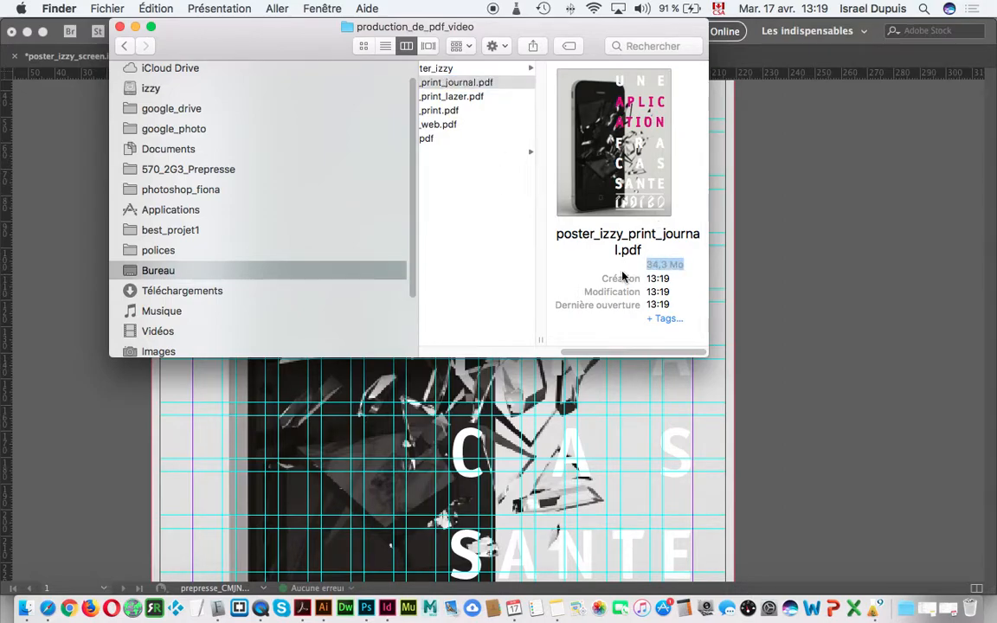
- Switch to InDesign and start exporting the poster as a print PDF named poster_izzy_print_print_online.pdf in production_de_pdf_video
click(720, 250)
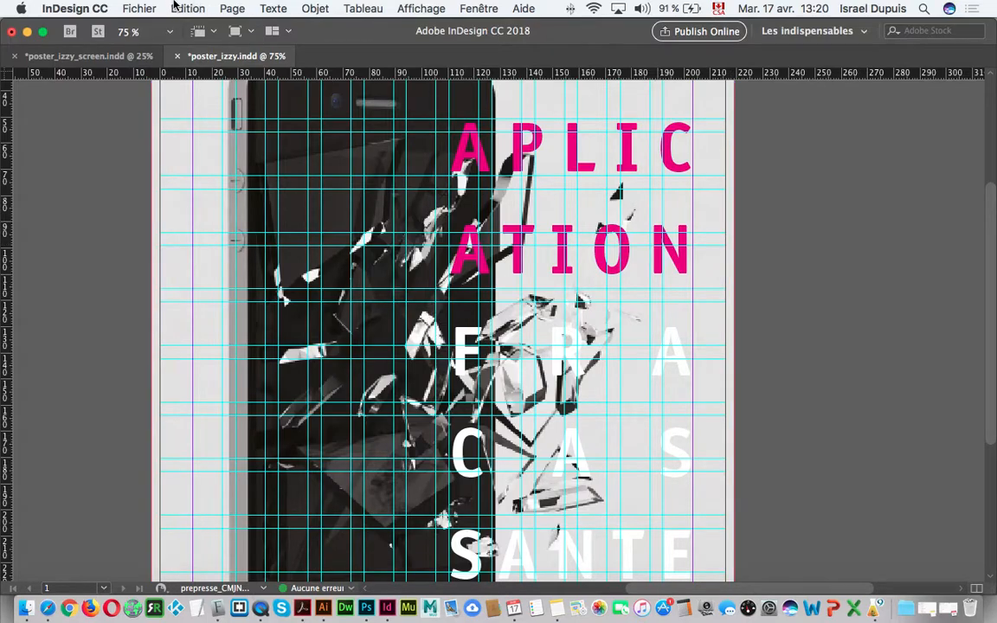
click(146, 8)
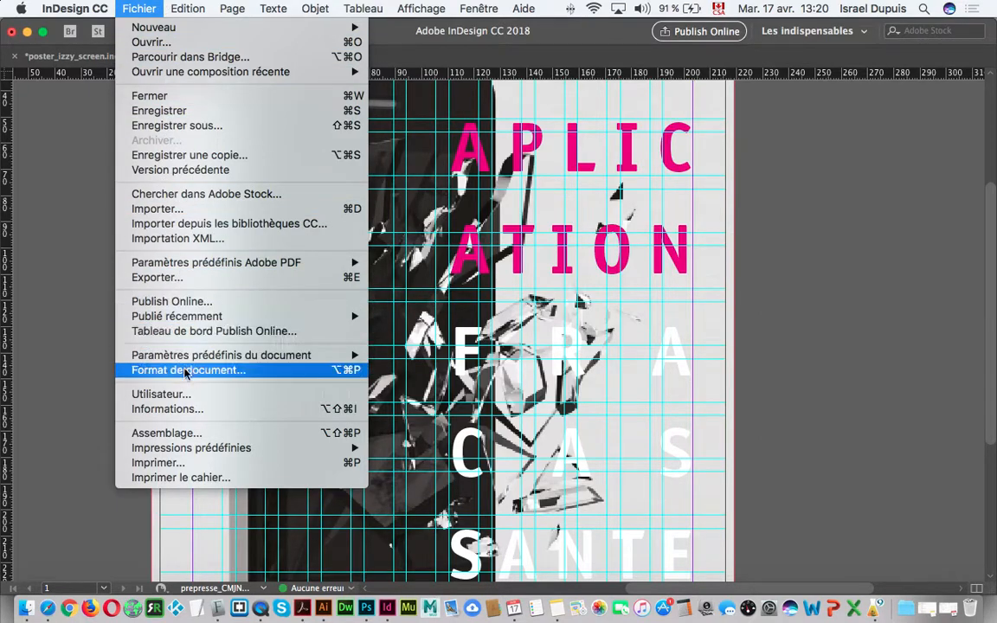
click(210, 280)
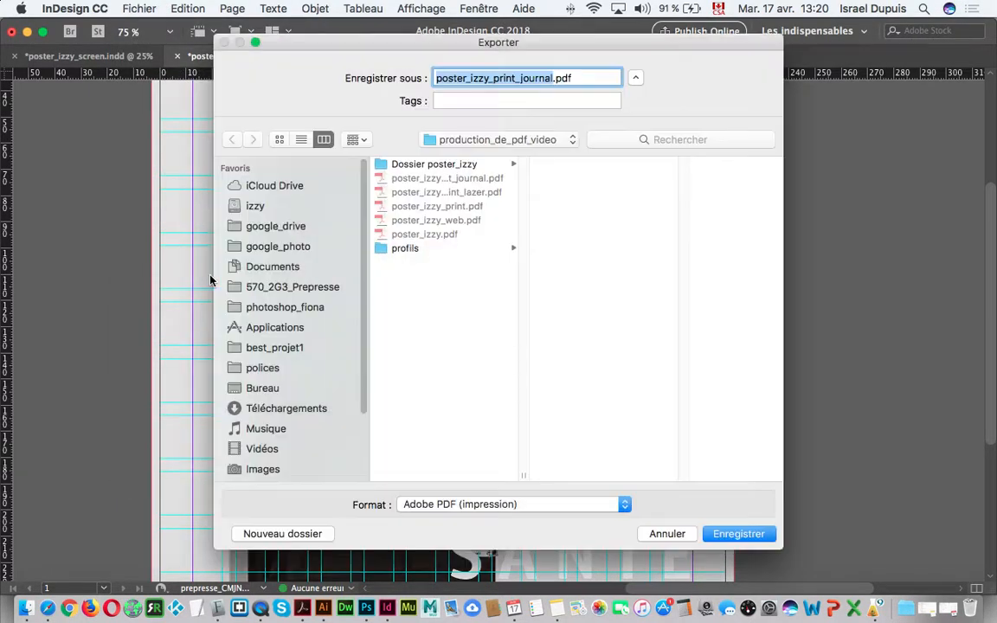
click(552, 78)
key(BackSpace)
key(BackSpace)
key(BackSpace)
key(BackSpace)
key(BackSpace)
key(BackSpace)
key(BackSpace)
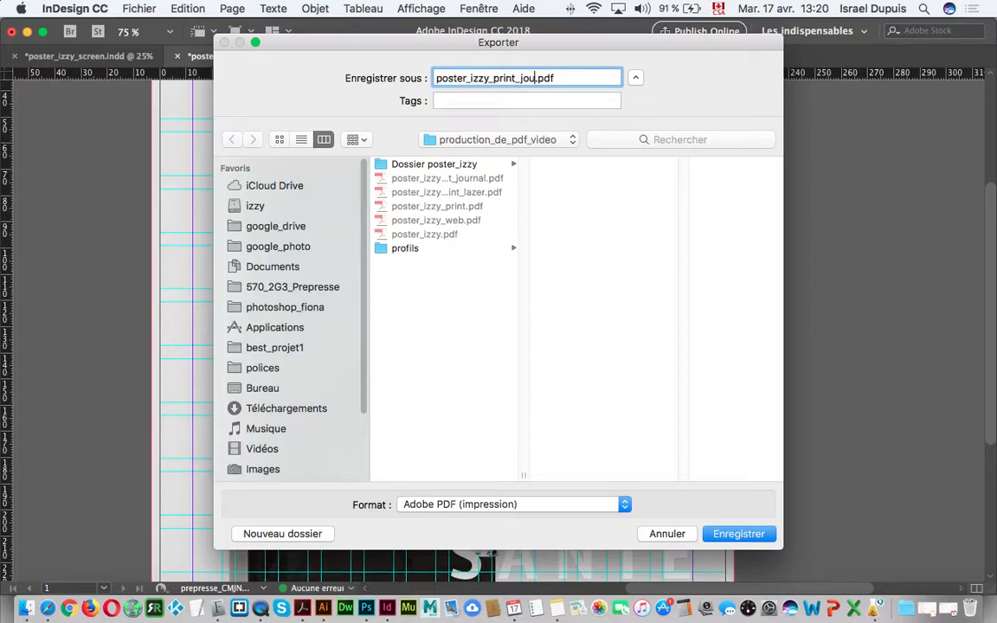
text(print_online)
click(734, 537)
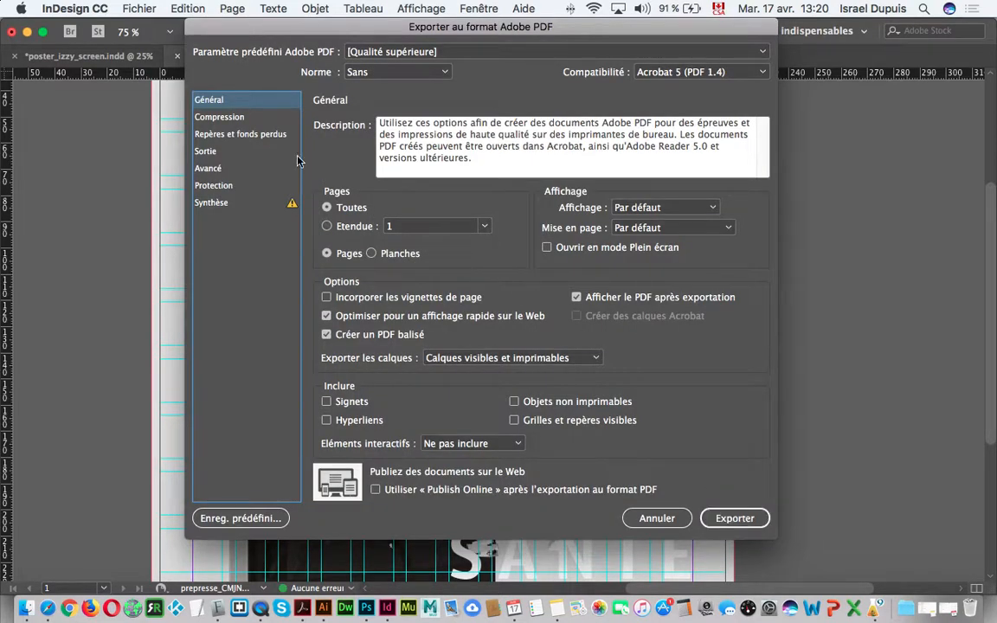
- Set the compression of colour, greyscale and monochrome images to ZIP, keeping bicubic downsampling to 300 pixels per inch for colour images
click(227, 117)
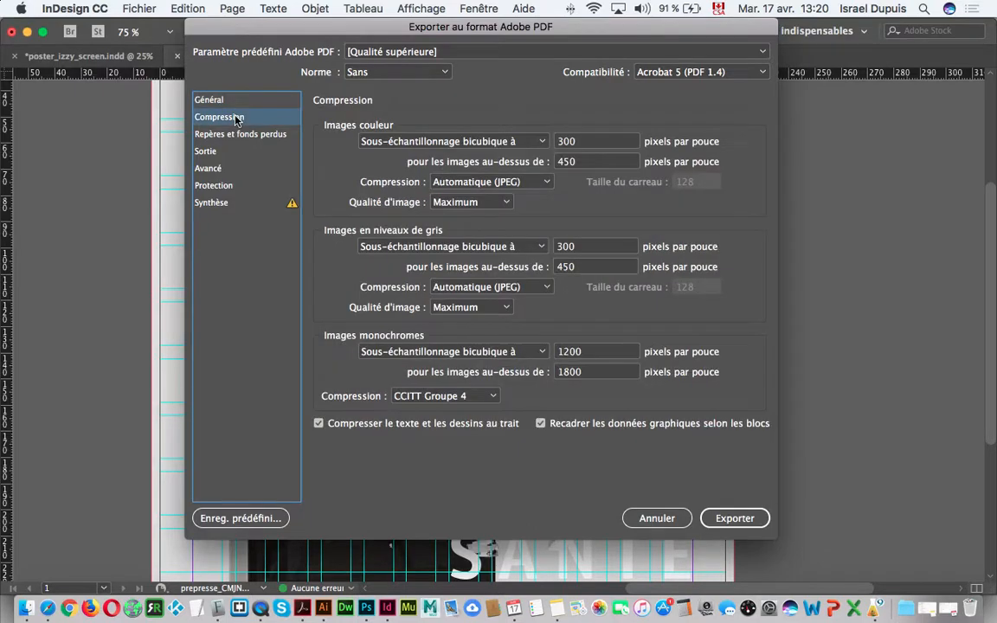
click(378, 141)
click(407, 203)
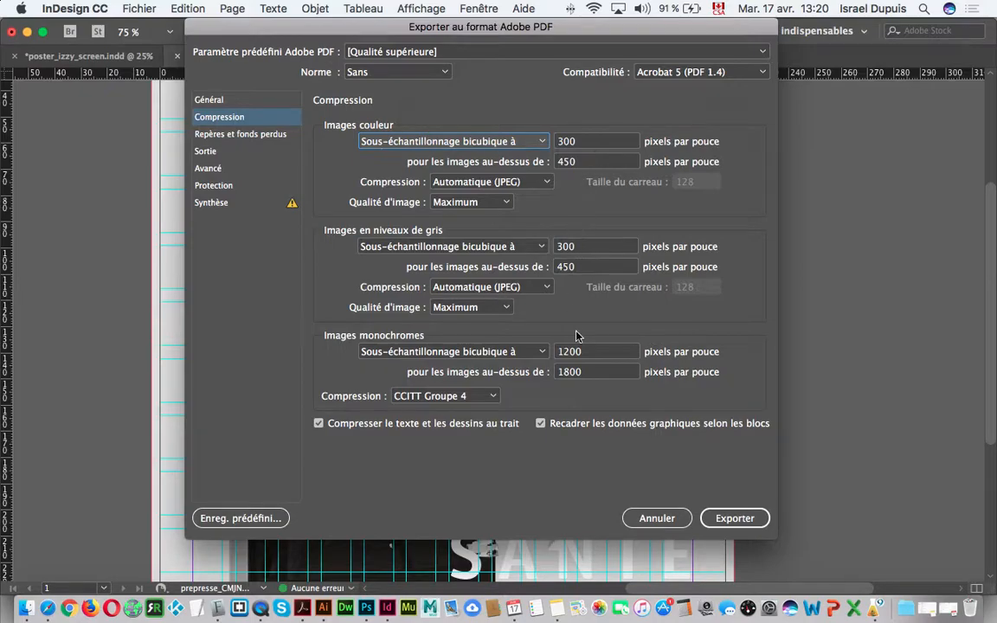
click(520, 183)
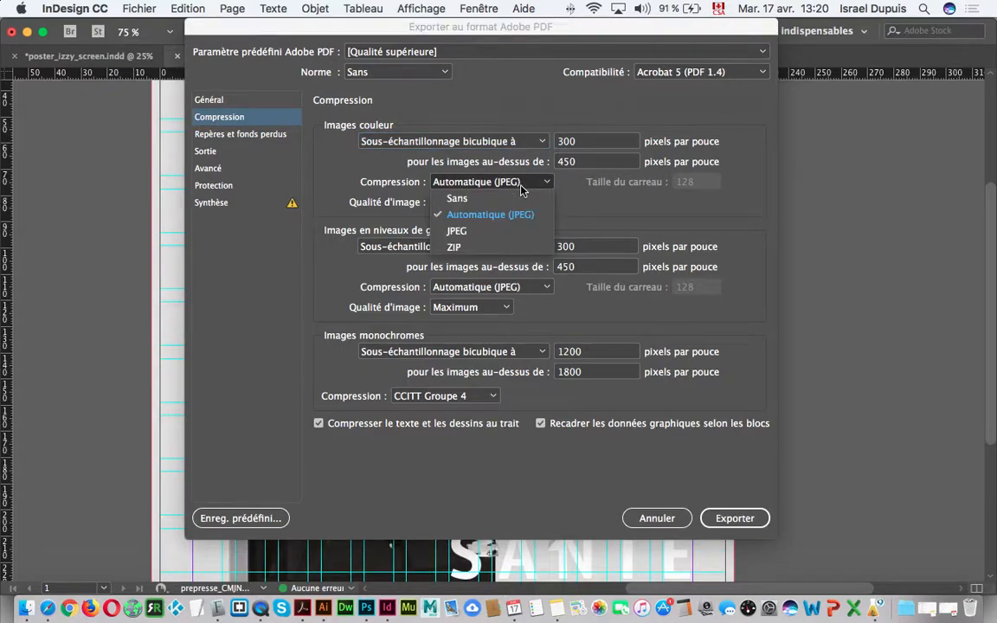
click(517, 248)
click(489, 287)
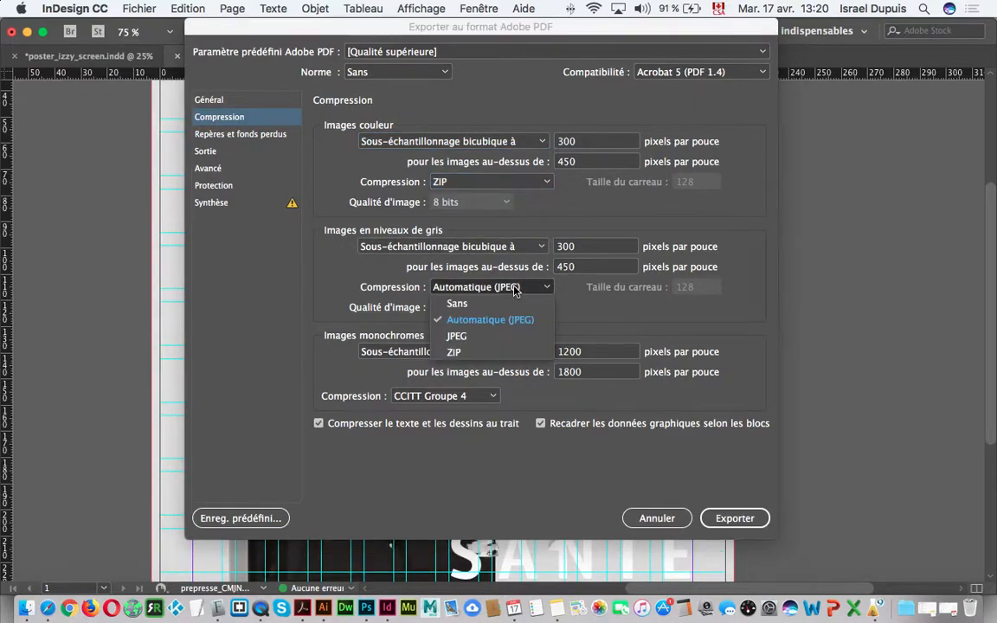
click(513, 349)
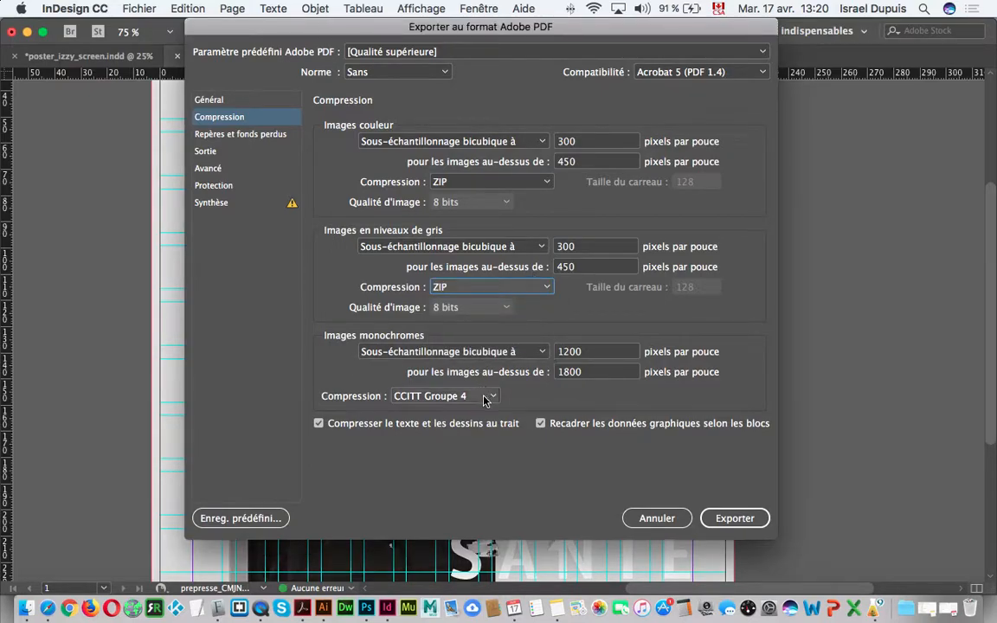
click(424, 397)
click(415, 460)
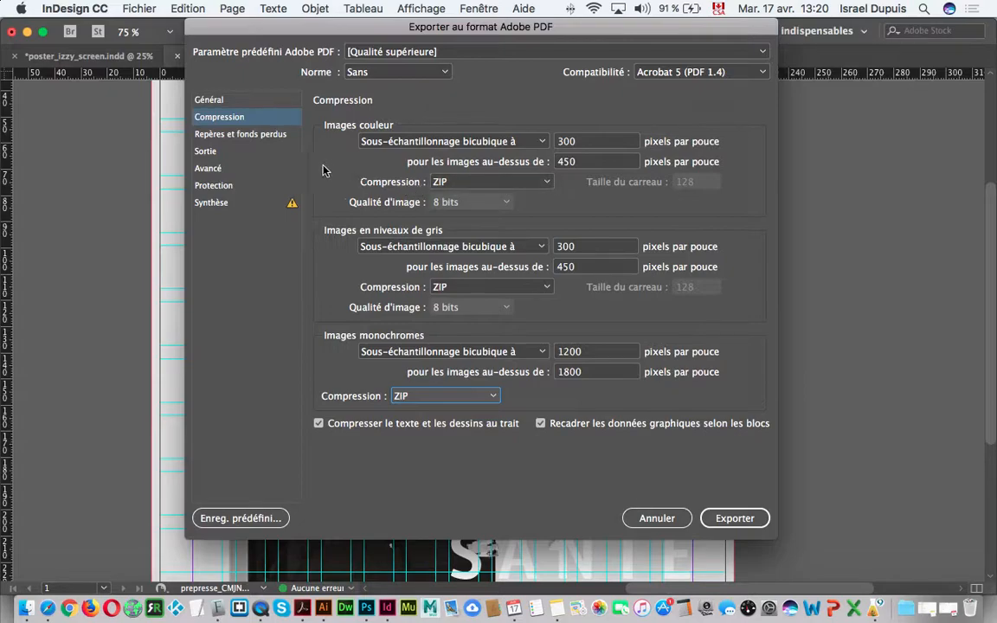
- Review the marks and bleeds, output and advanced settings, and export the online-printing PDF
click(242, 134)
click(256, 154)
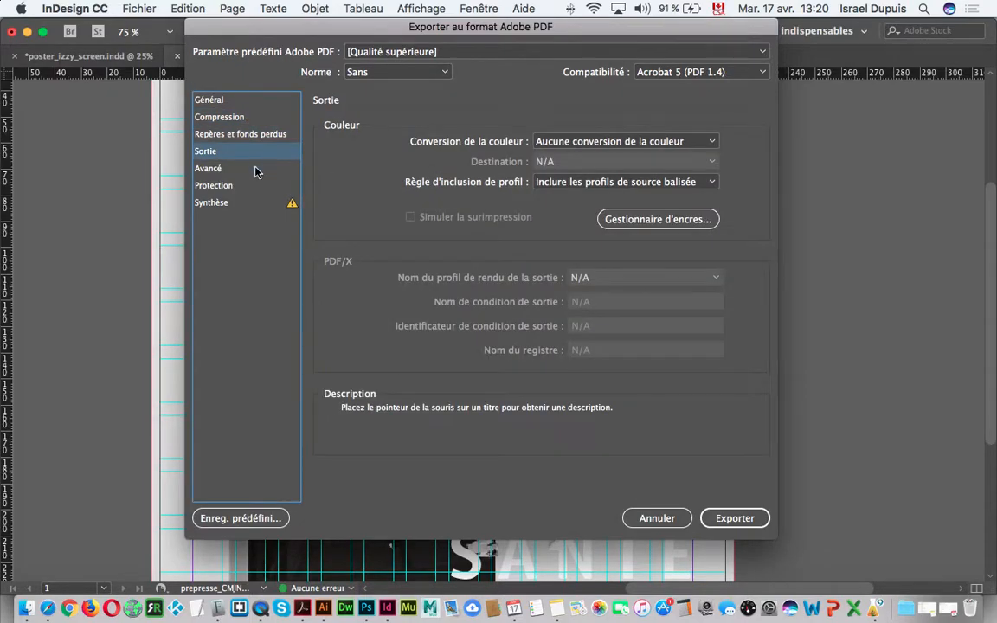
click(251, 171)
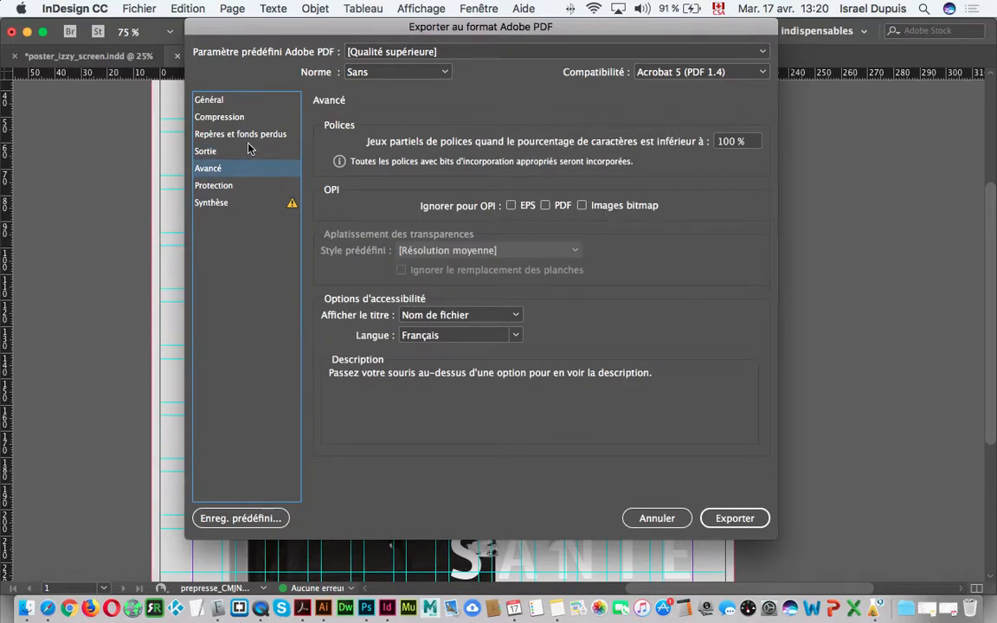
click(746, 520)
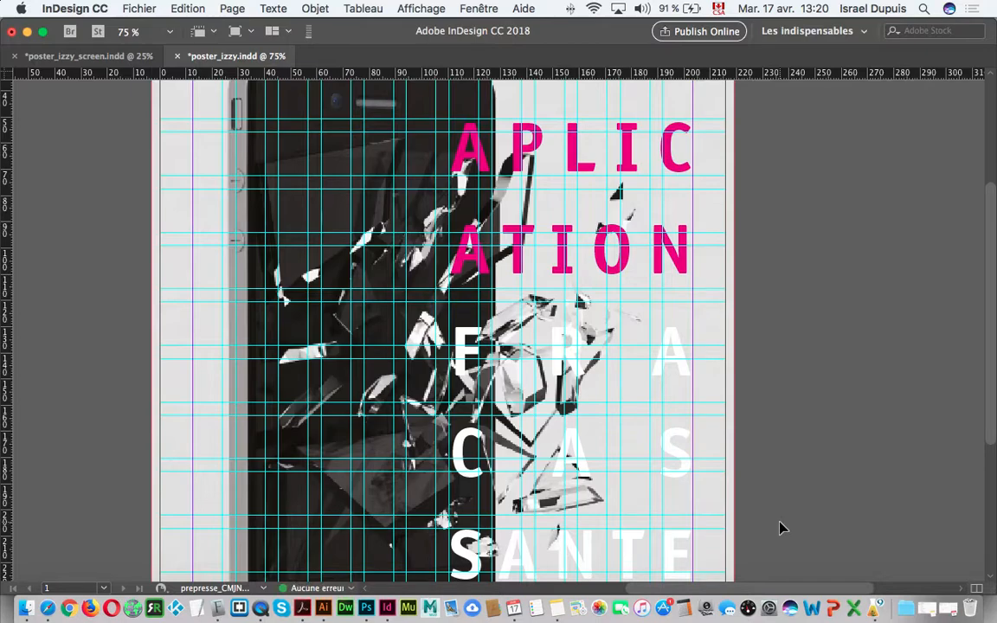
scroll(591, 378, down, 5)
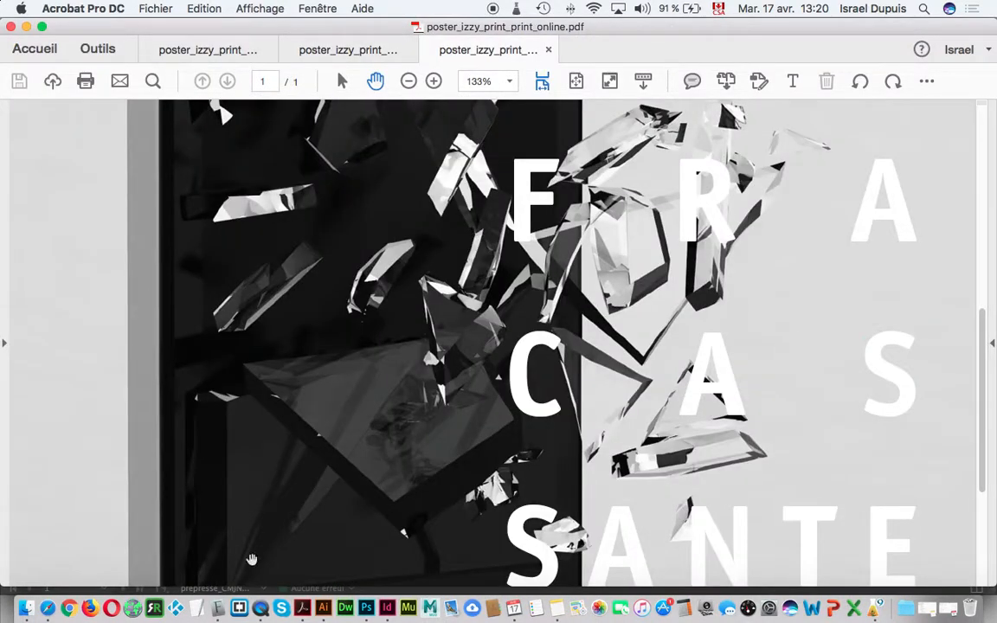
- Switch to Finder, check the file size of poster_izzy_print_print_online.pdf and preview the file in an enlarged window
click(26, 609)
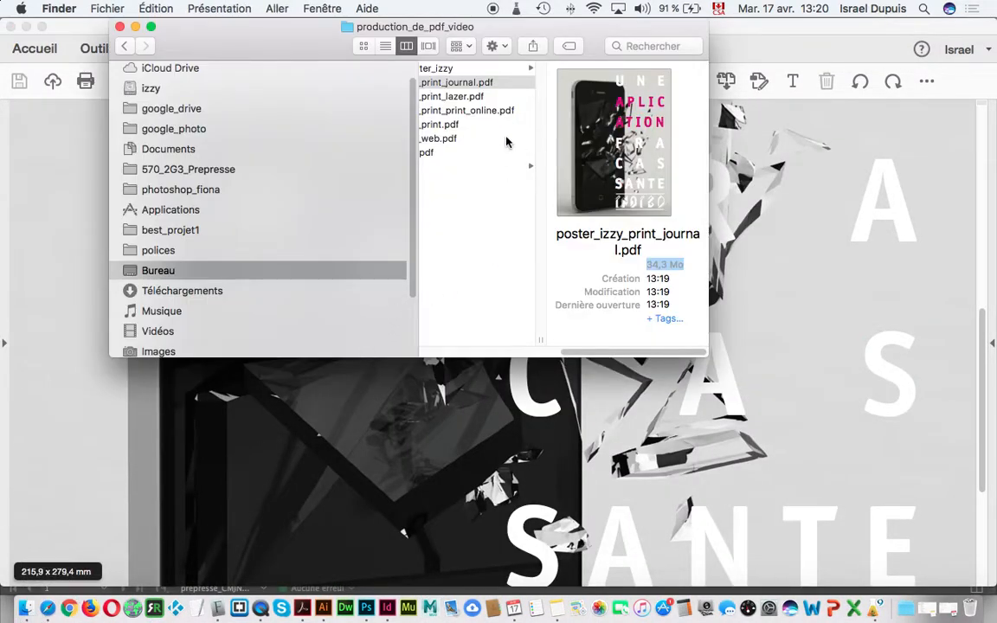
click(463, 109)
drag(679, 264, 645, 265)
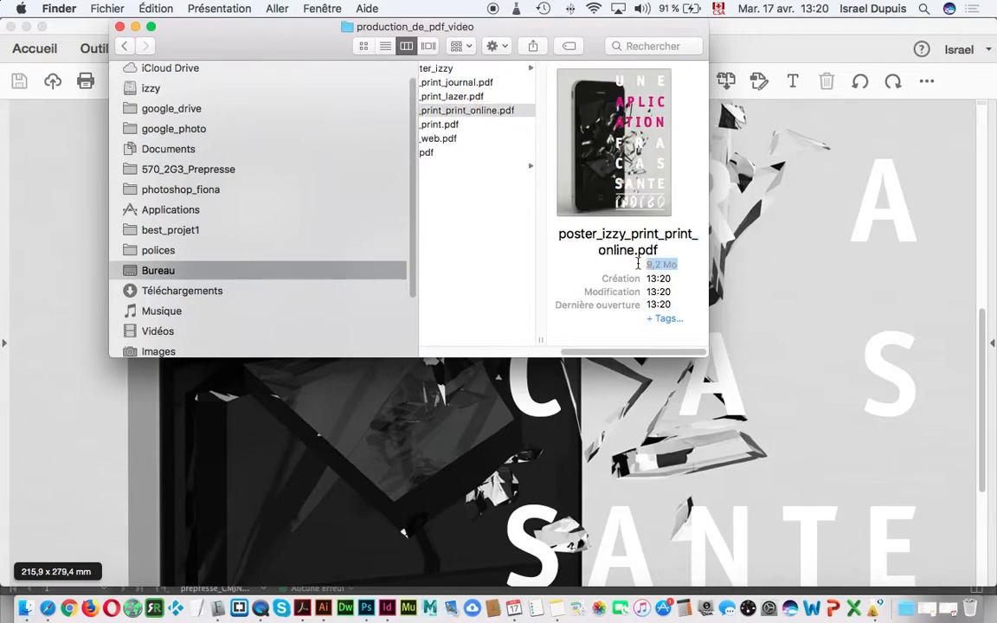
drag(708, 355, 891, 430)
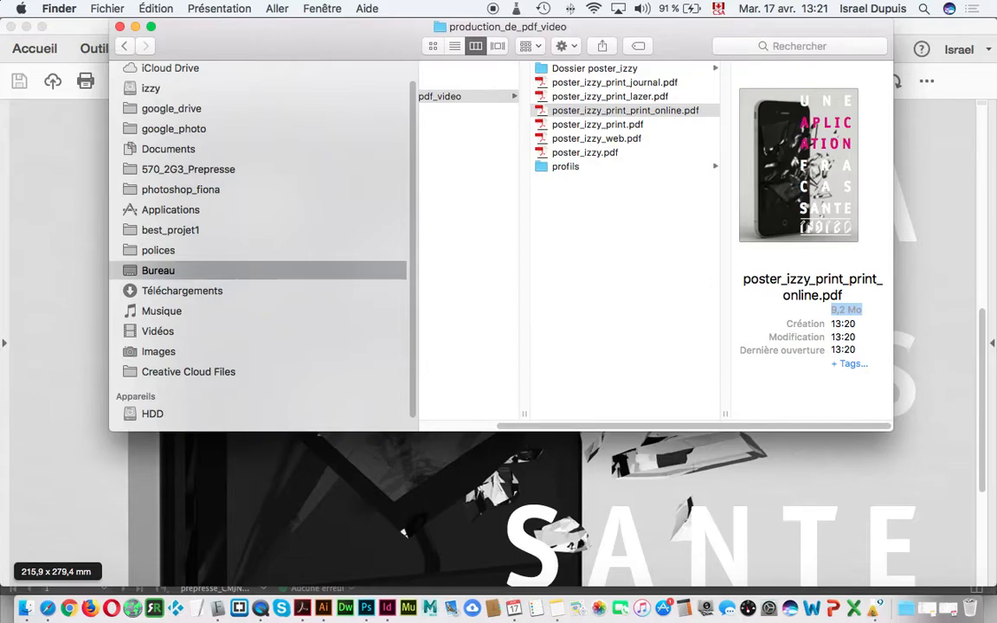
click(714, 114)
key(space)
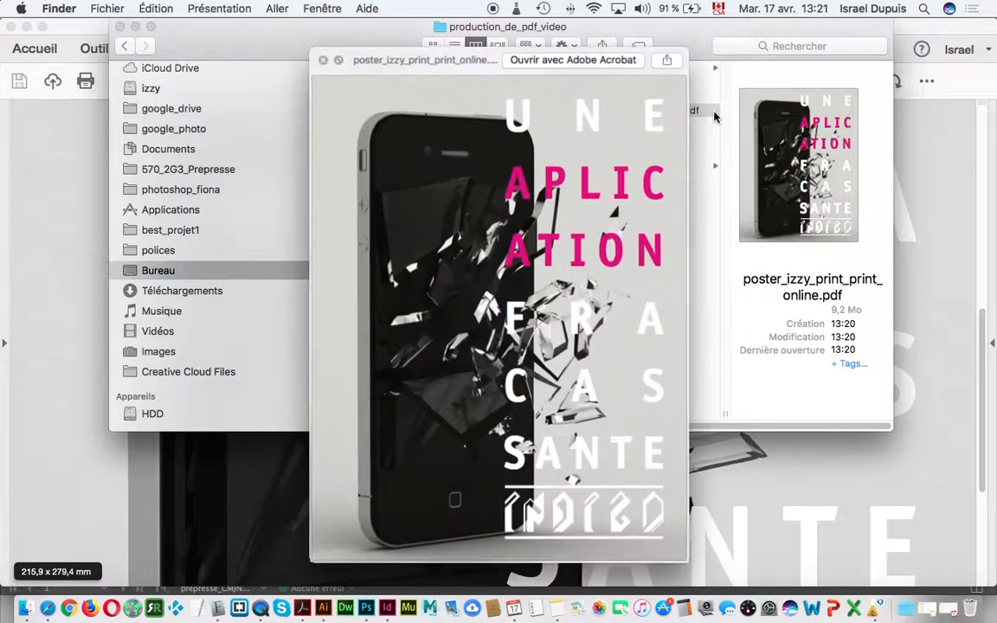